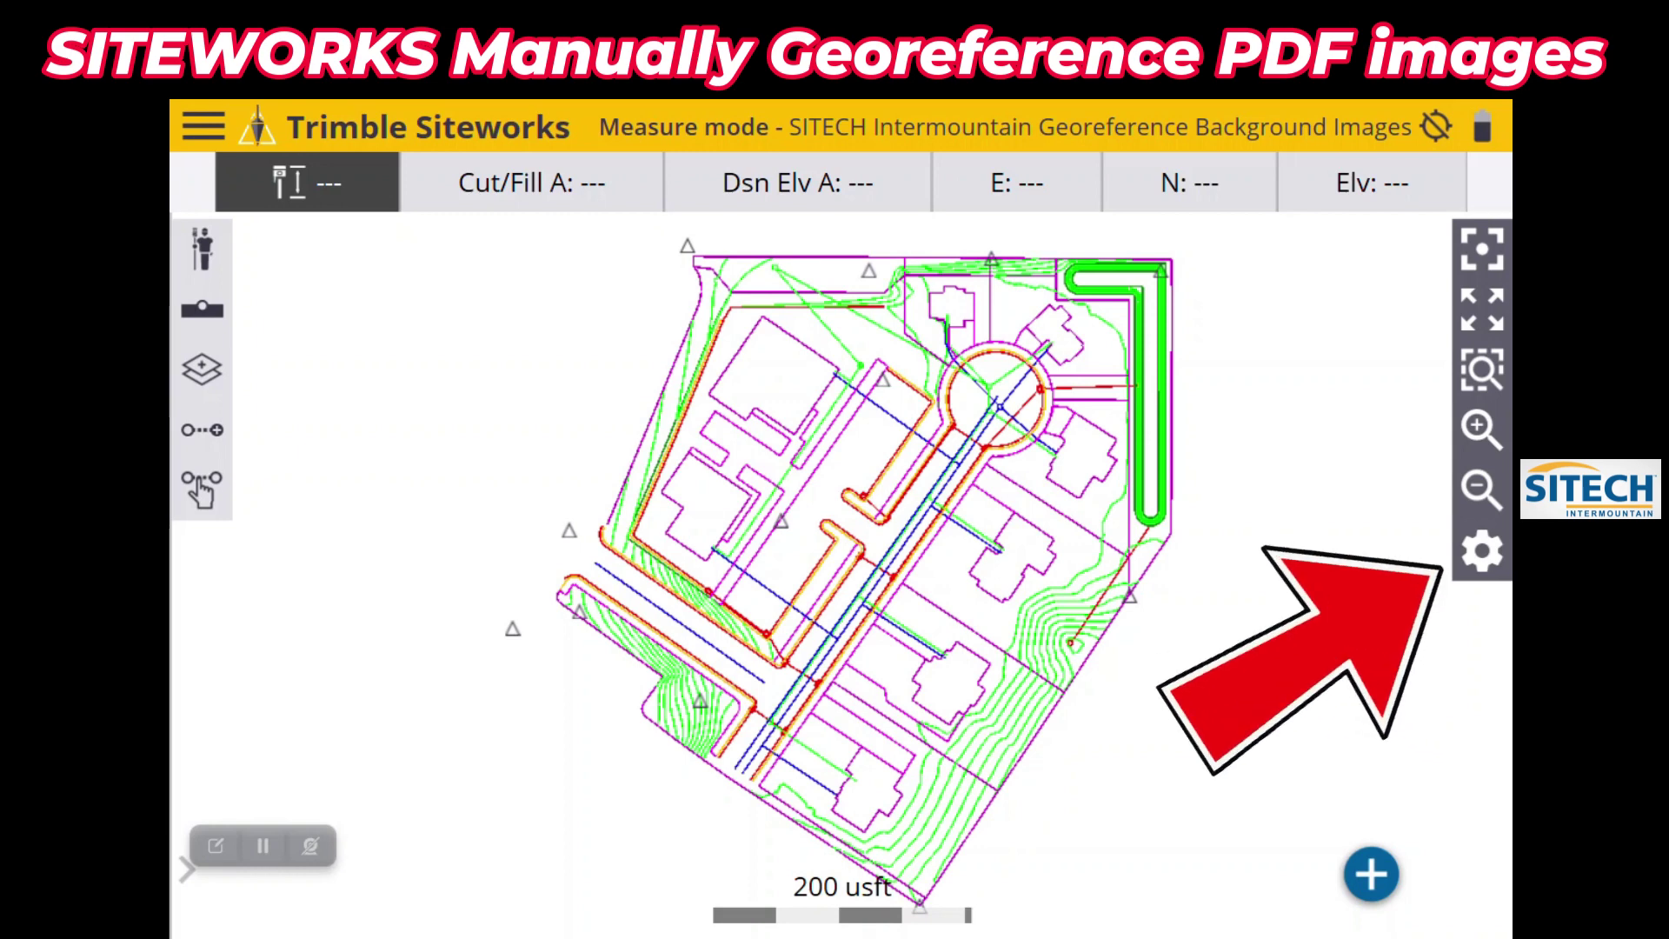
# Turn on the display of a background image in the map's image options.
pyautogui.click(1481, 551)
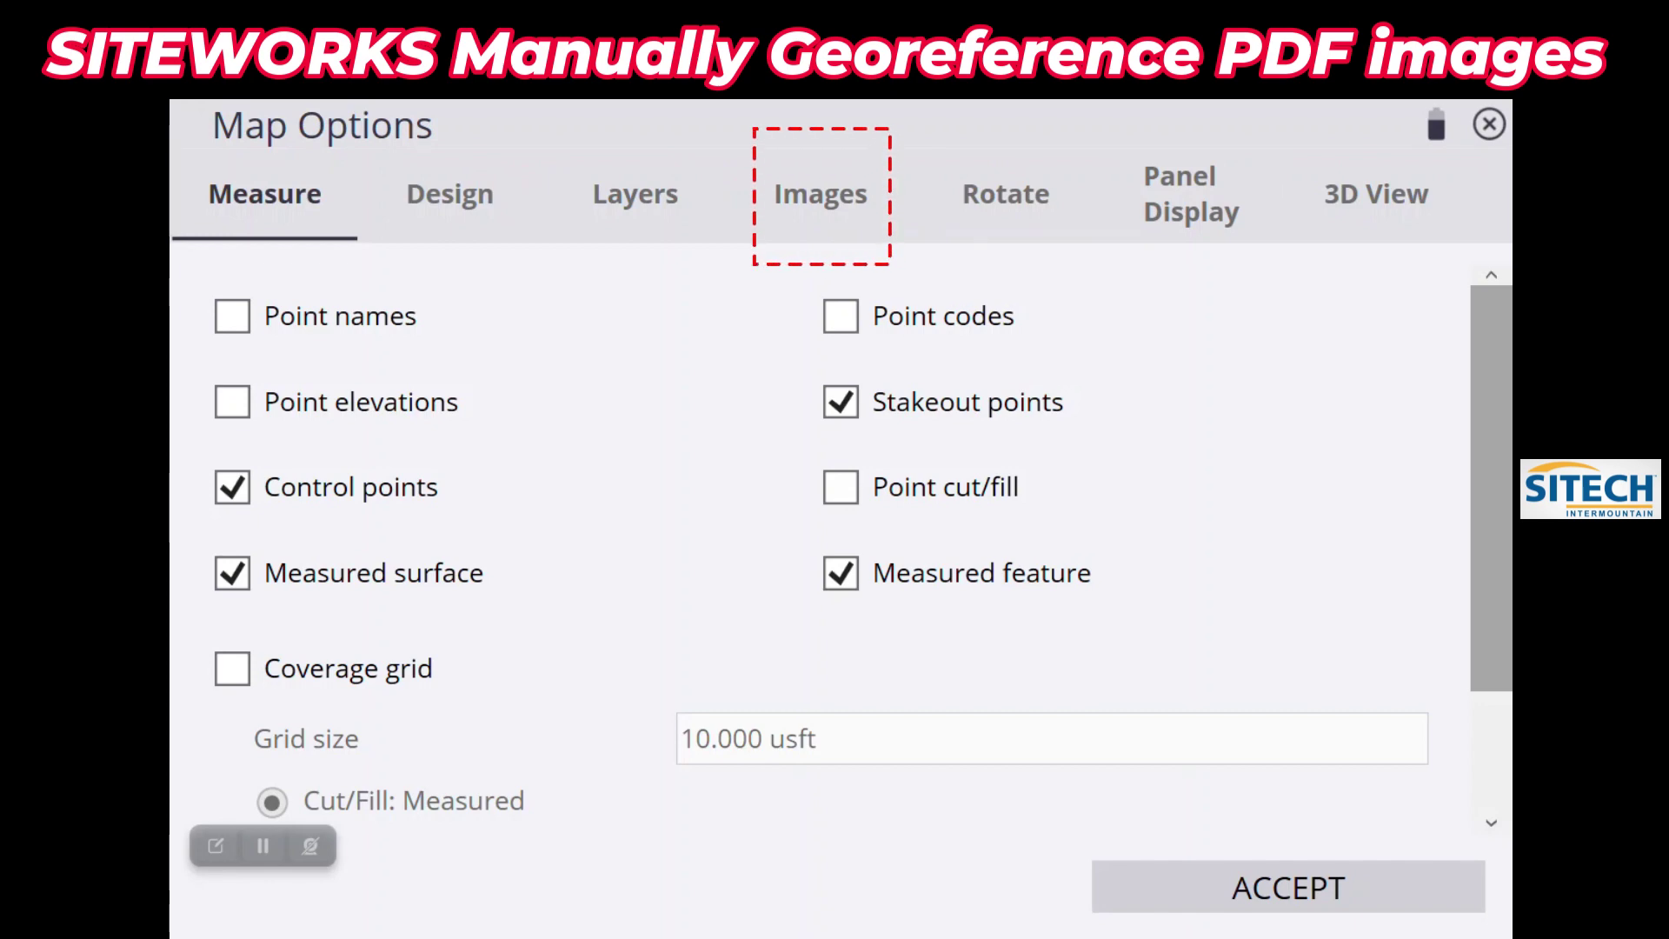
pyautogui.click(821, 194)
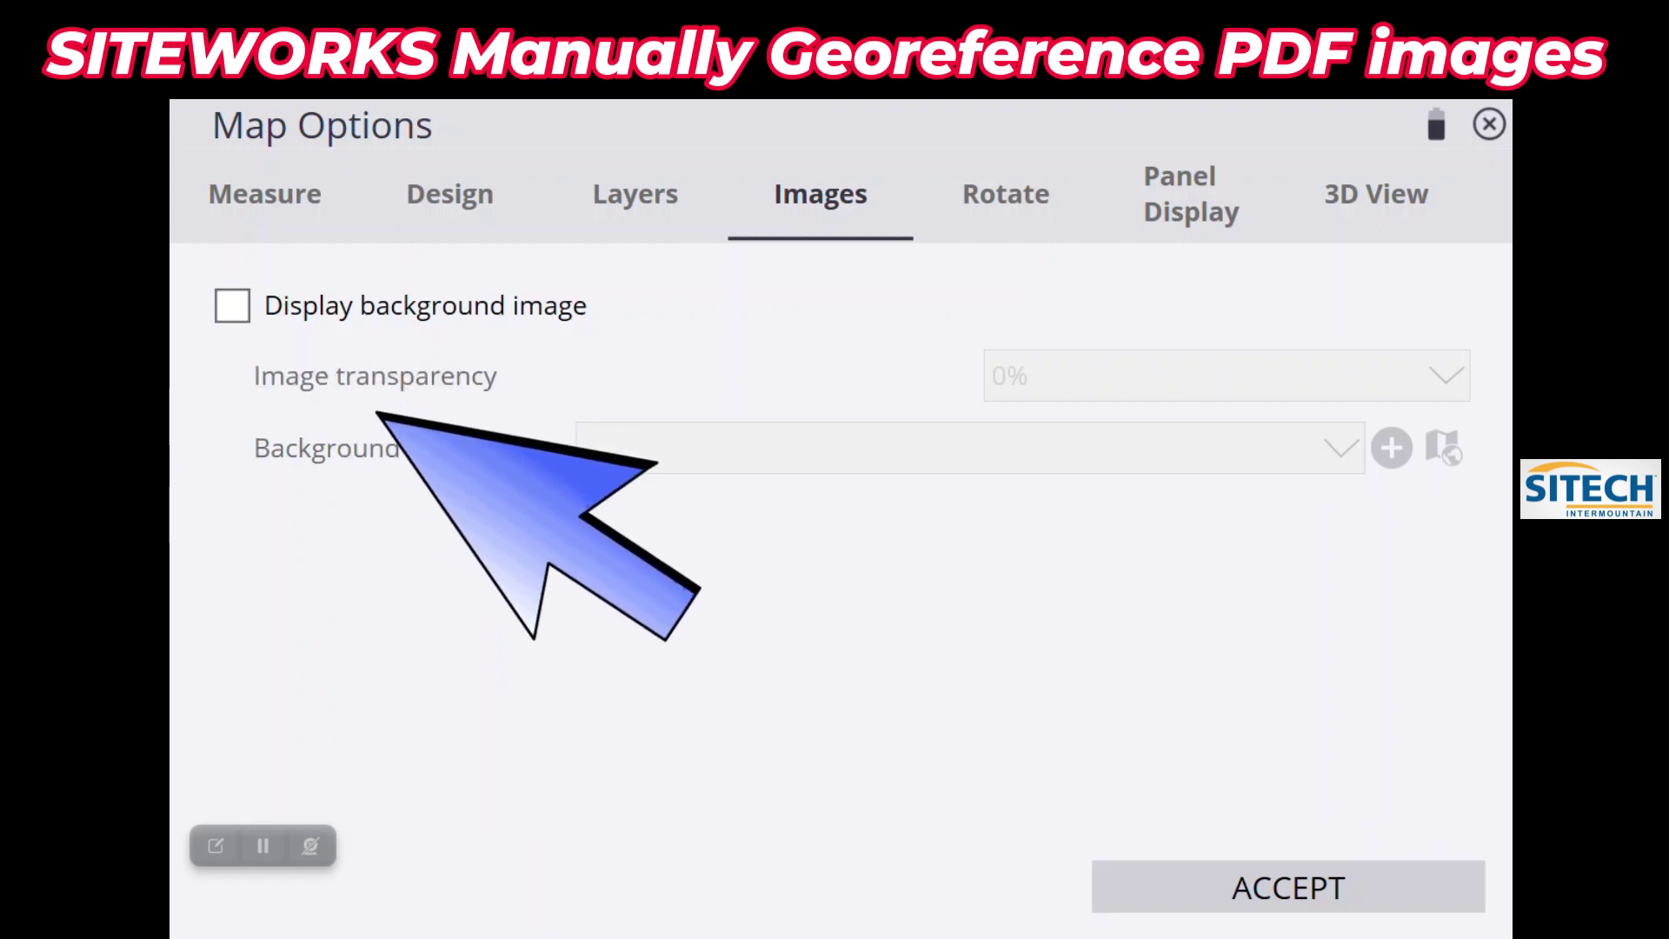
pyautogui.click(232, 306)
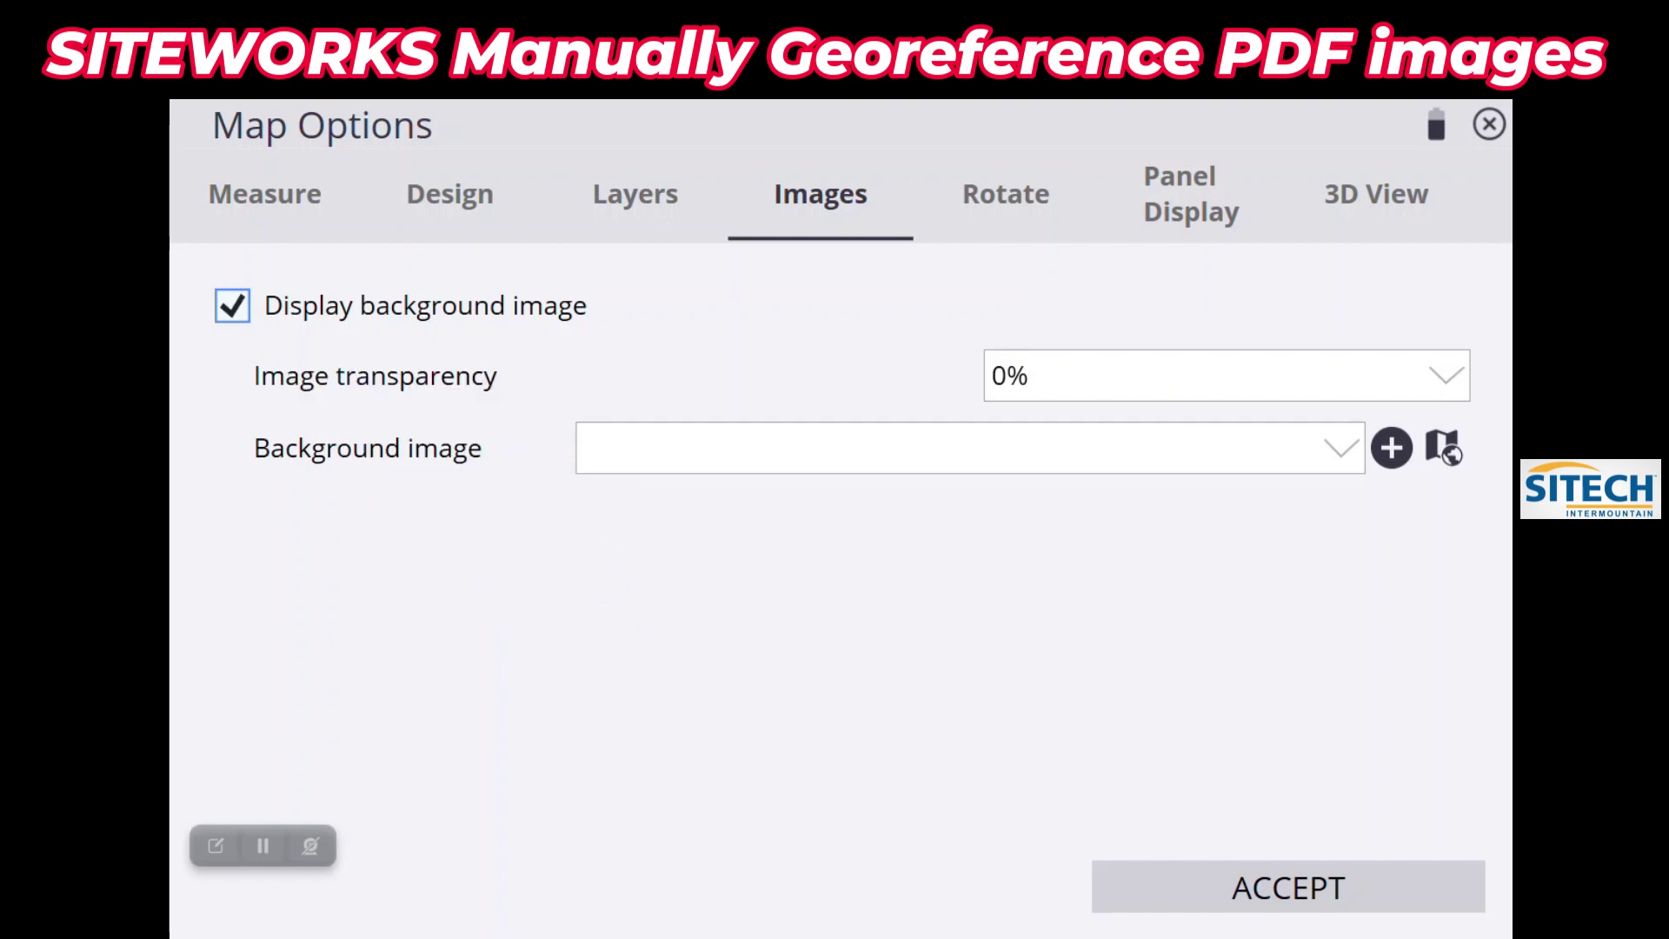
pyautogui.click(1434, 375)
pyautogui.click(849, 800)
pyautogui.click(1293, 448)
pyautogui.click(1317, 448)
pyautogui.click(1318, 445)
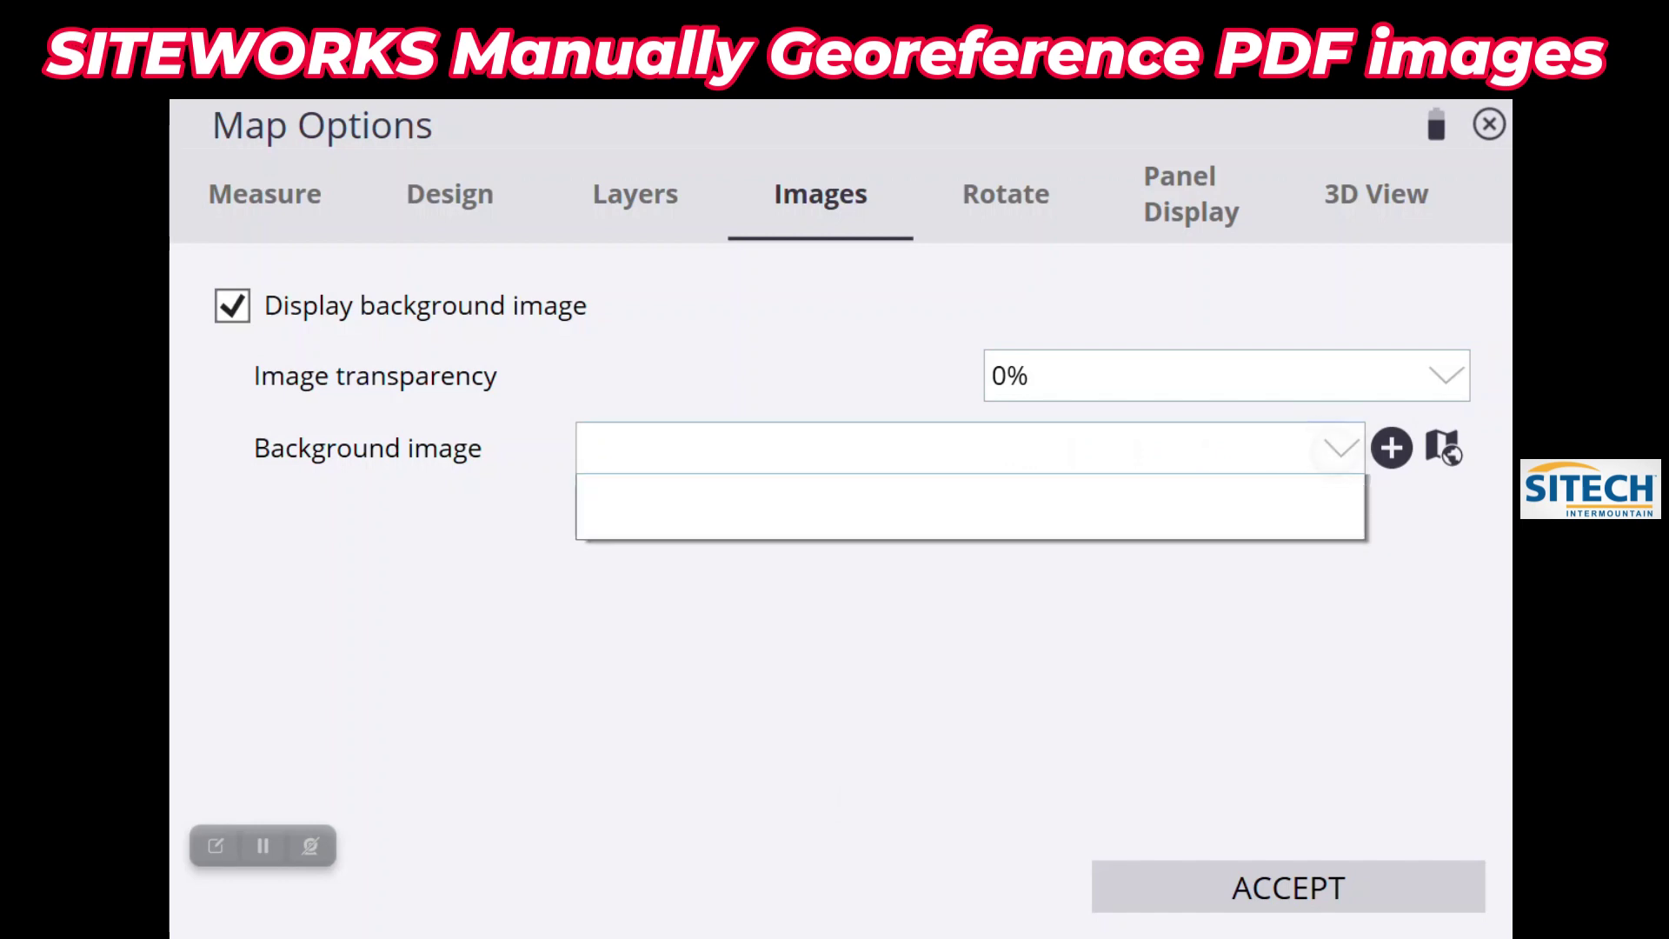
pyautogui.click(1339, 448)
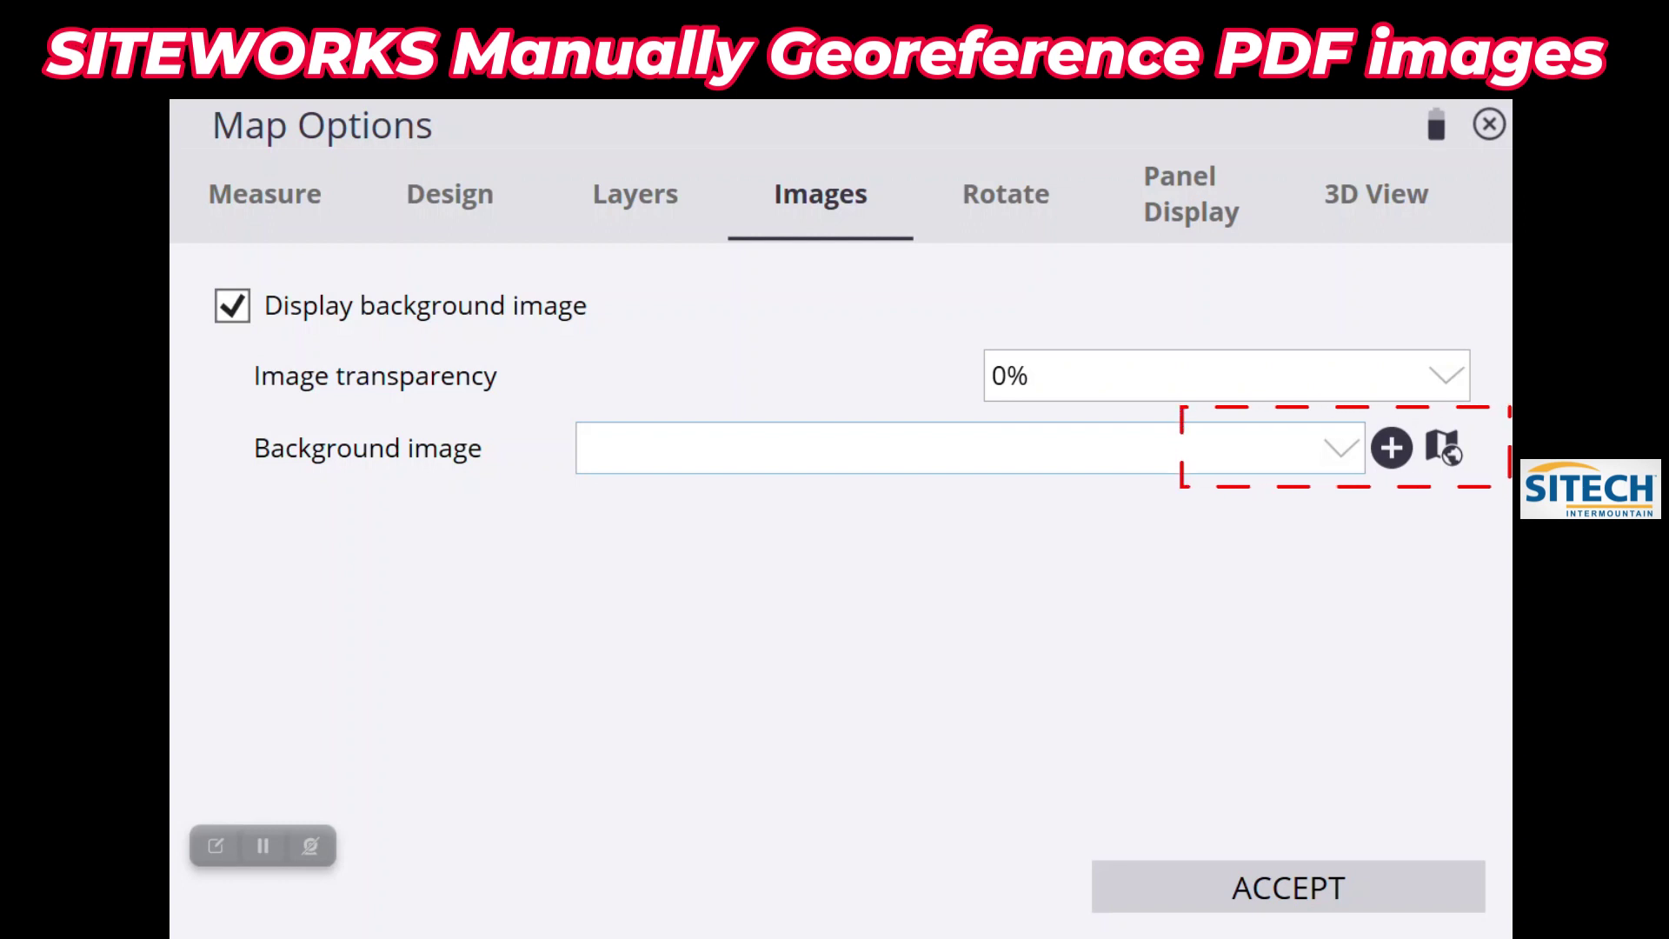
# Add Boot Camp Plans .pdf from the Grading Plans folder on the D:\ KINGSTON drive as a background image.
pyautogui.click(1392, 447)
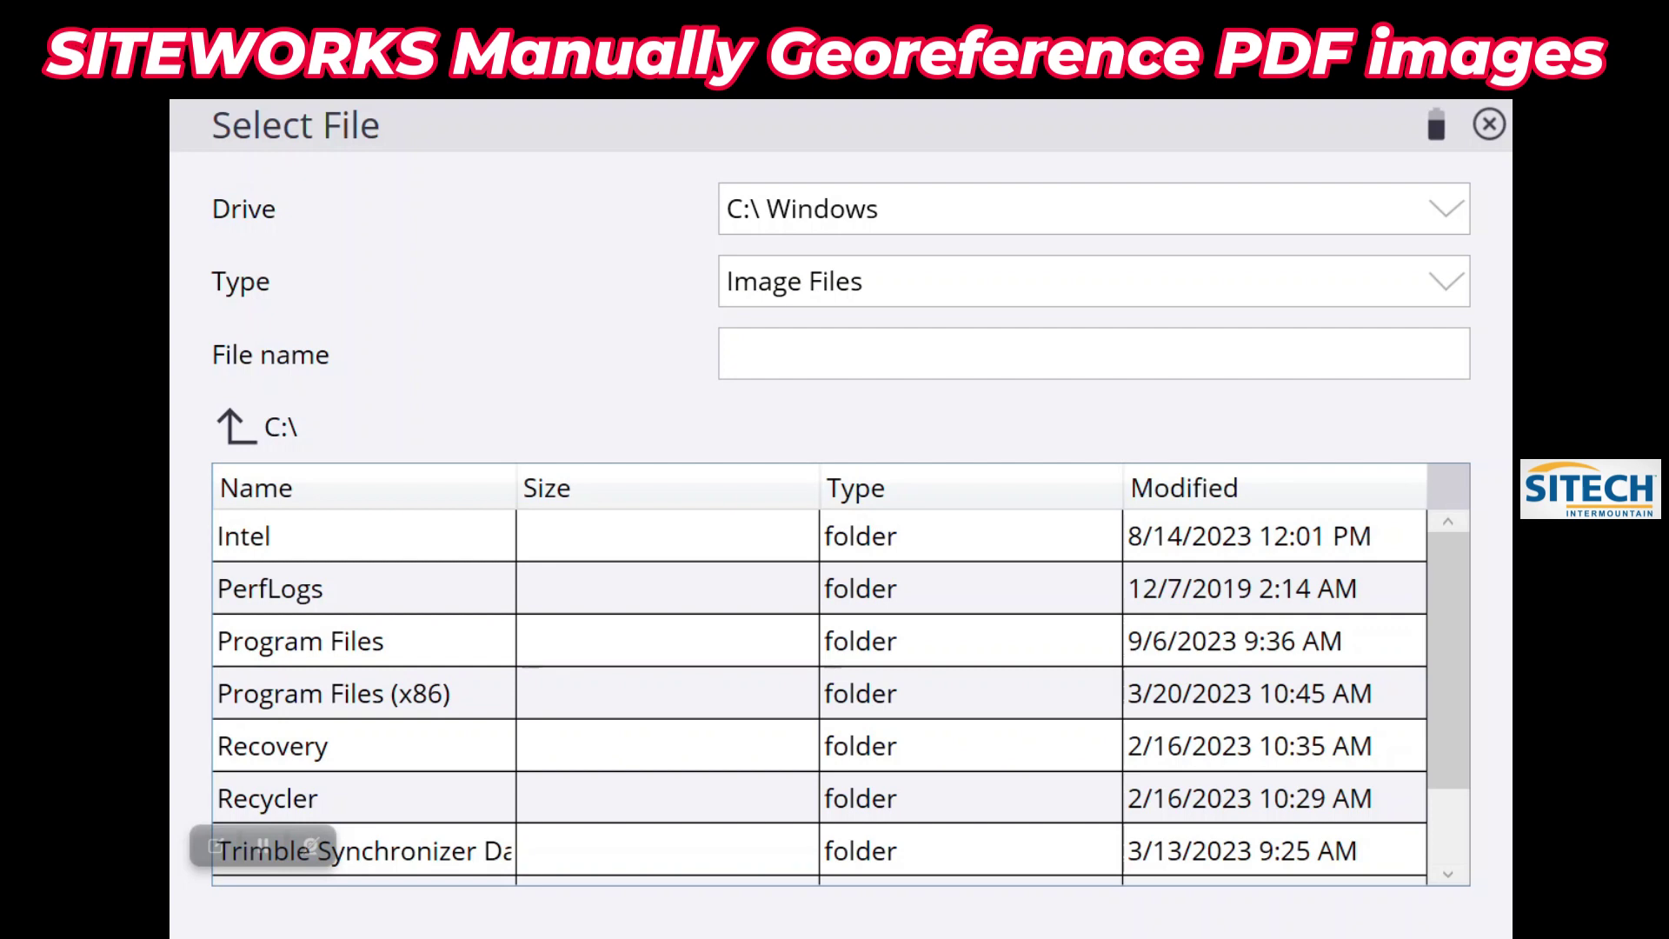
pyautogui.click(1094, 209)
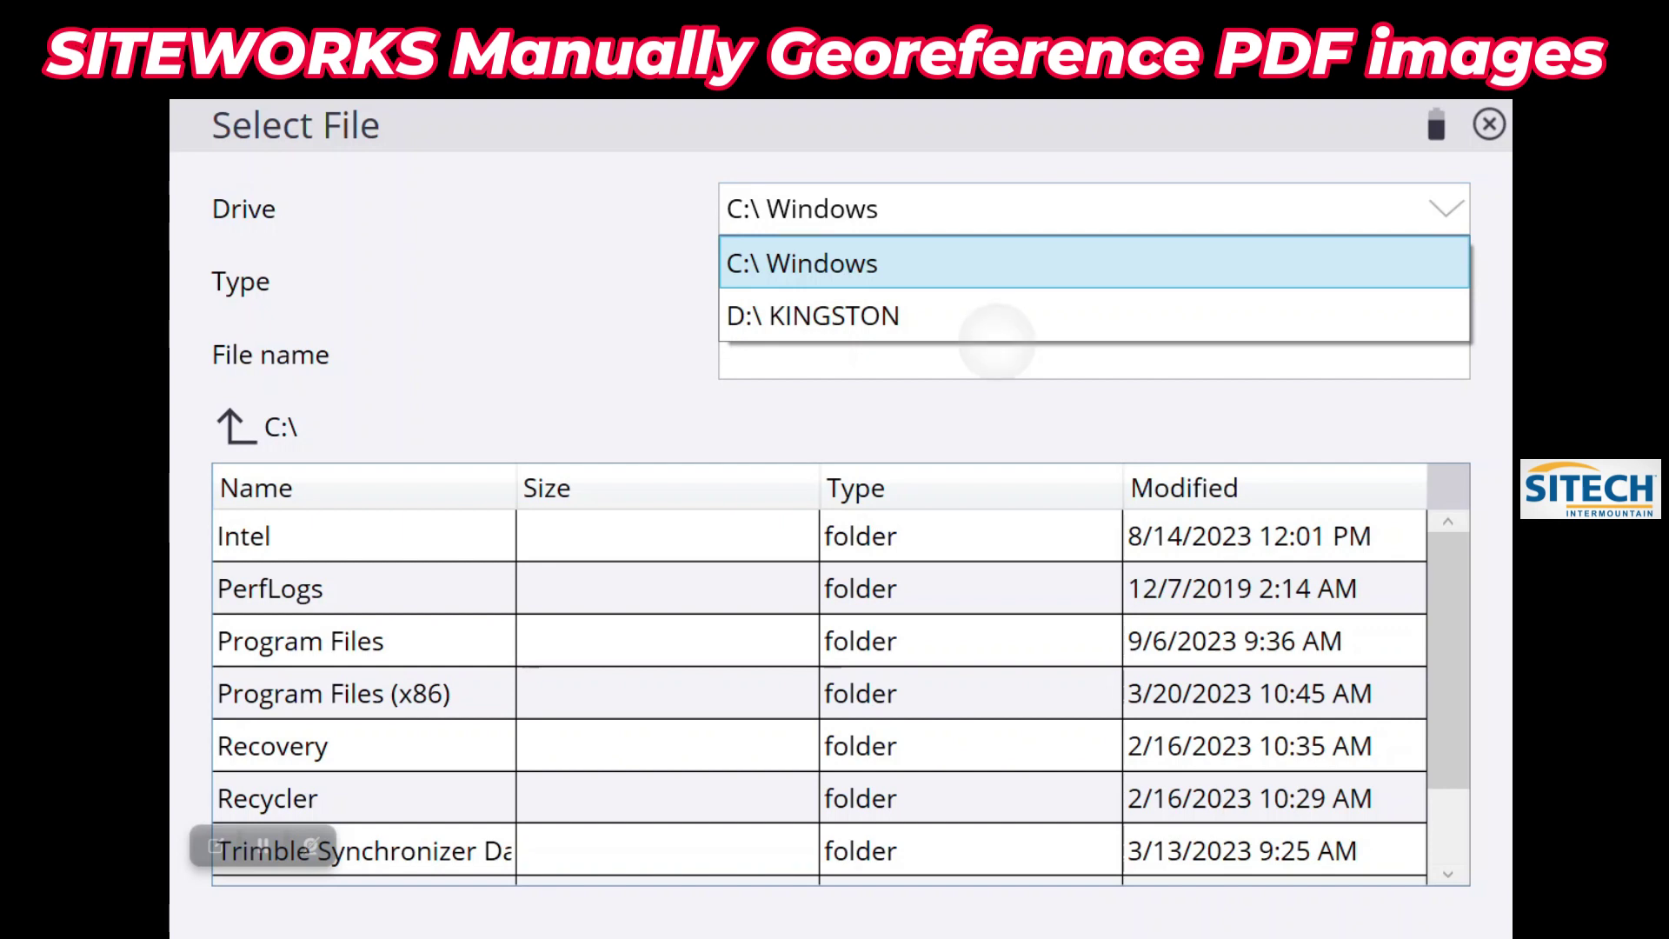
pyautogui.click(1073, 314)
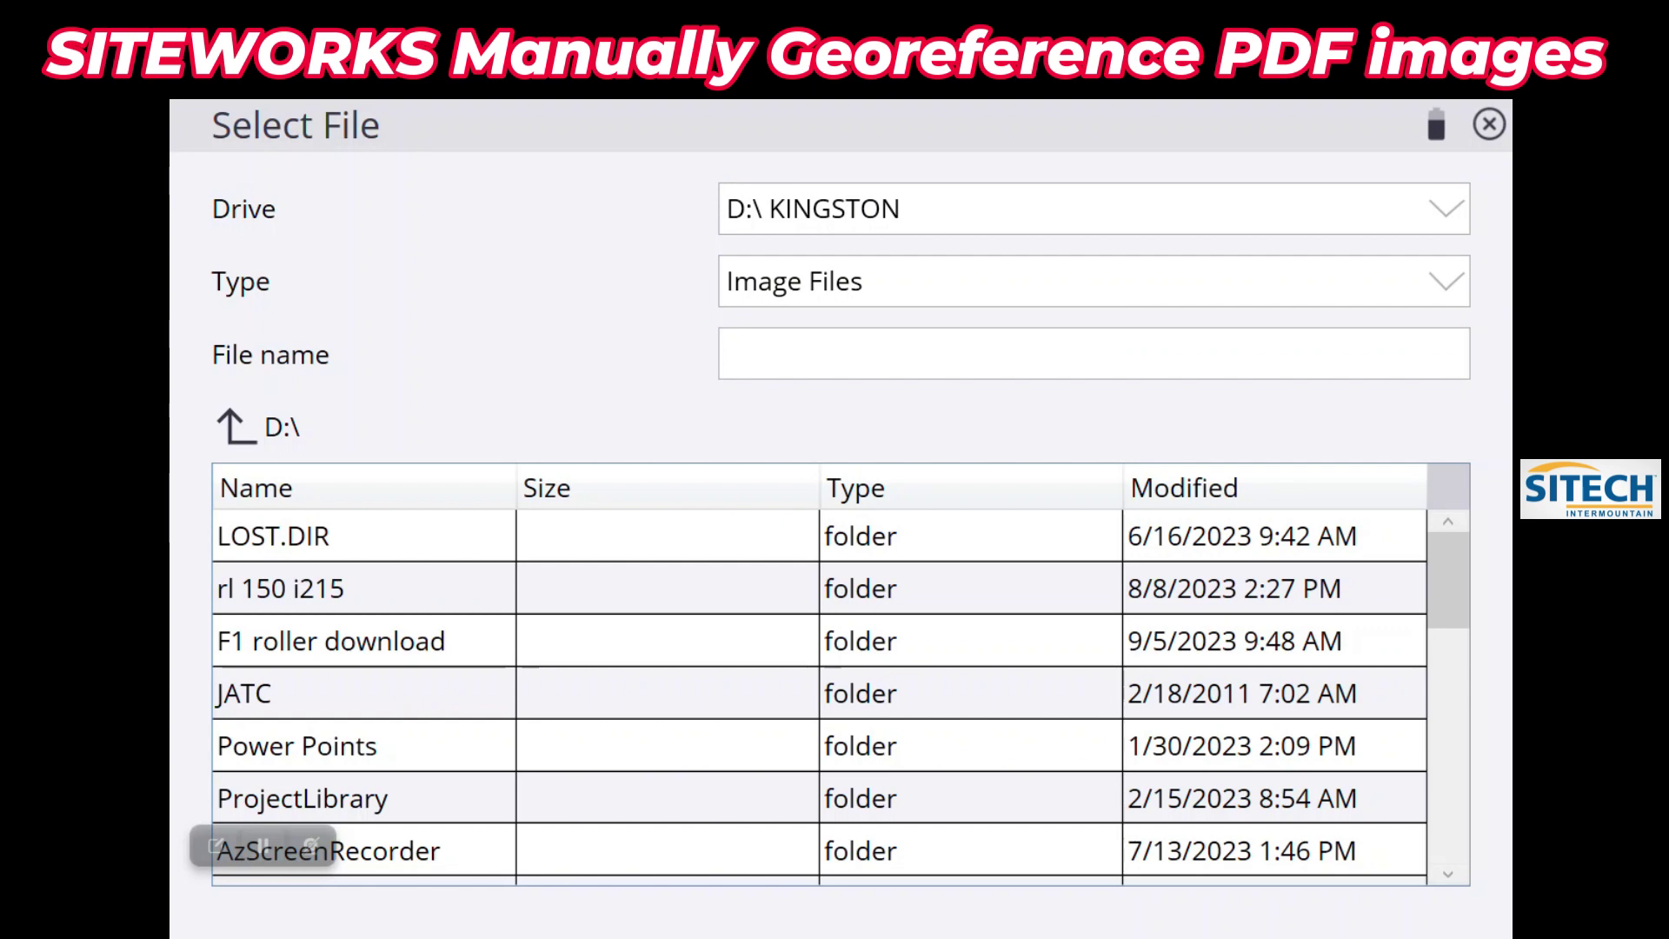
pyautogui.scroll(-10, 817, 696)
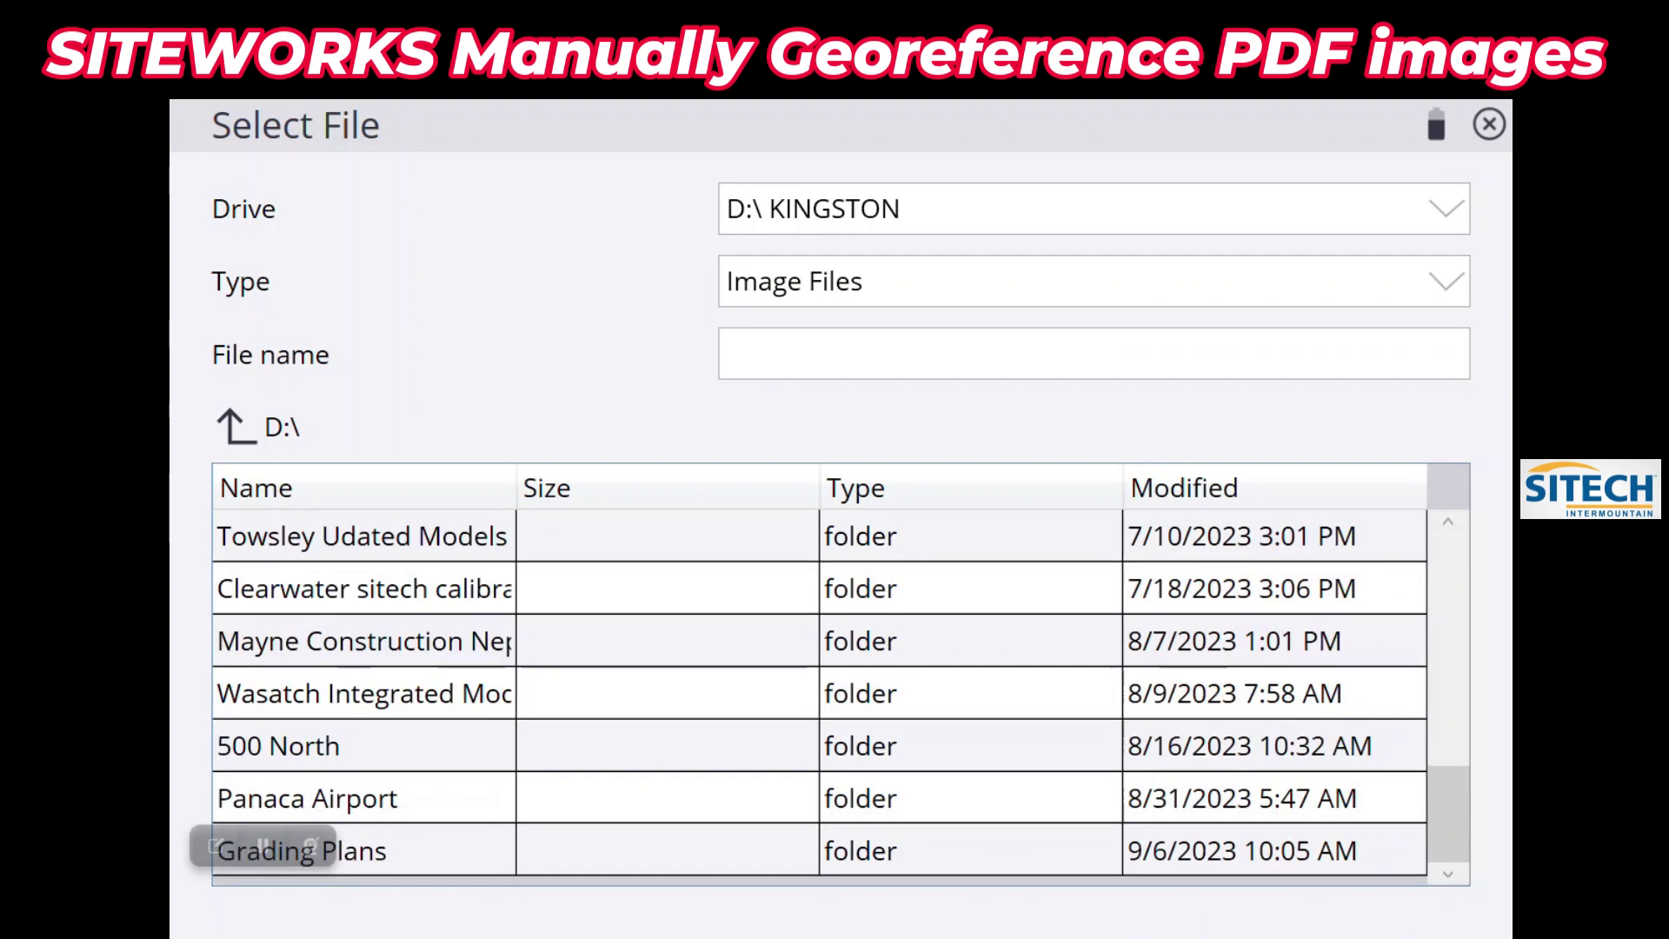
pyautogui.click(365, 850)
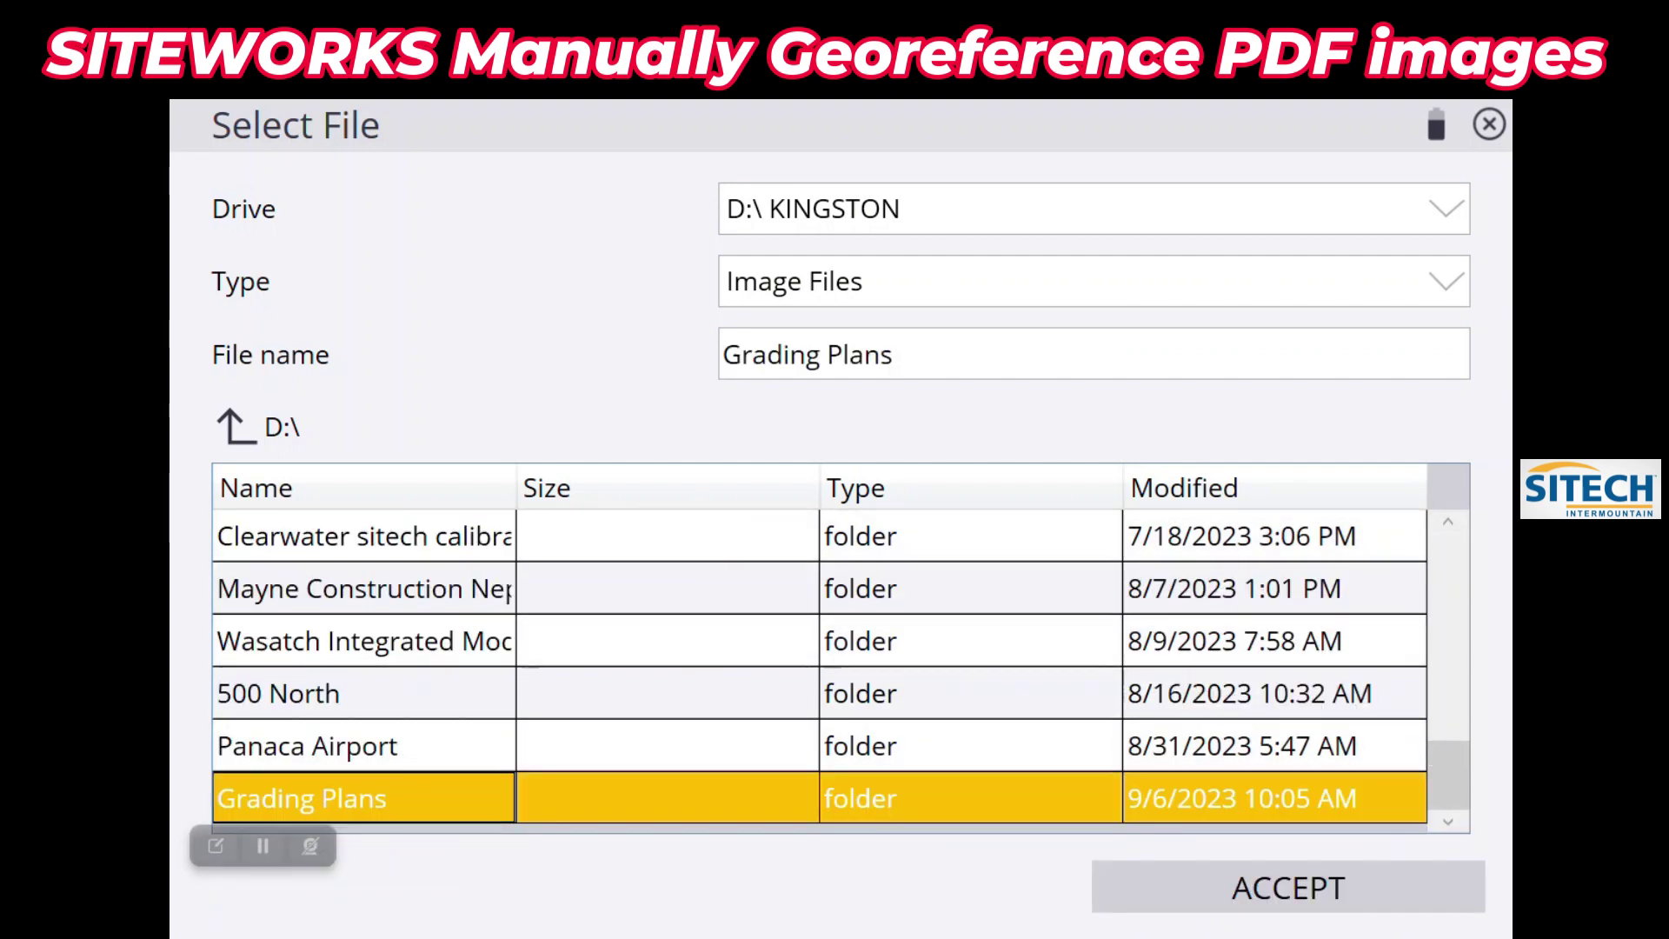
pyautogui.click(1288, 887)
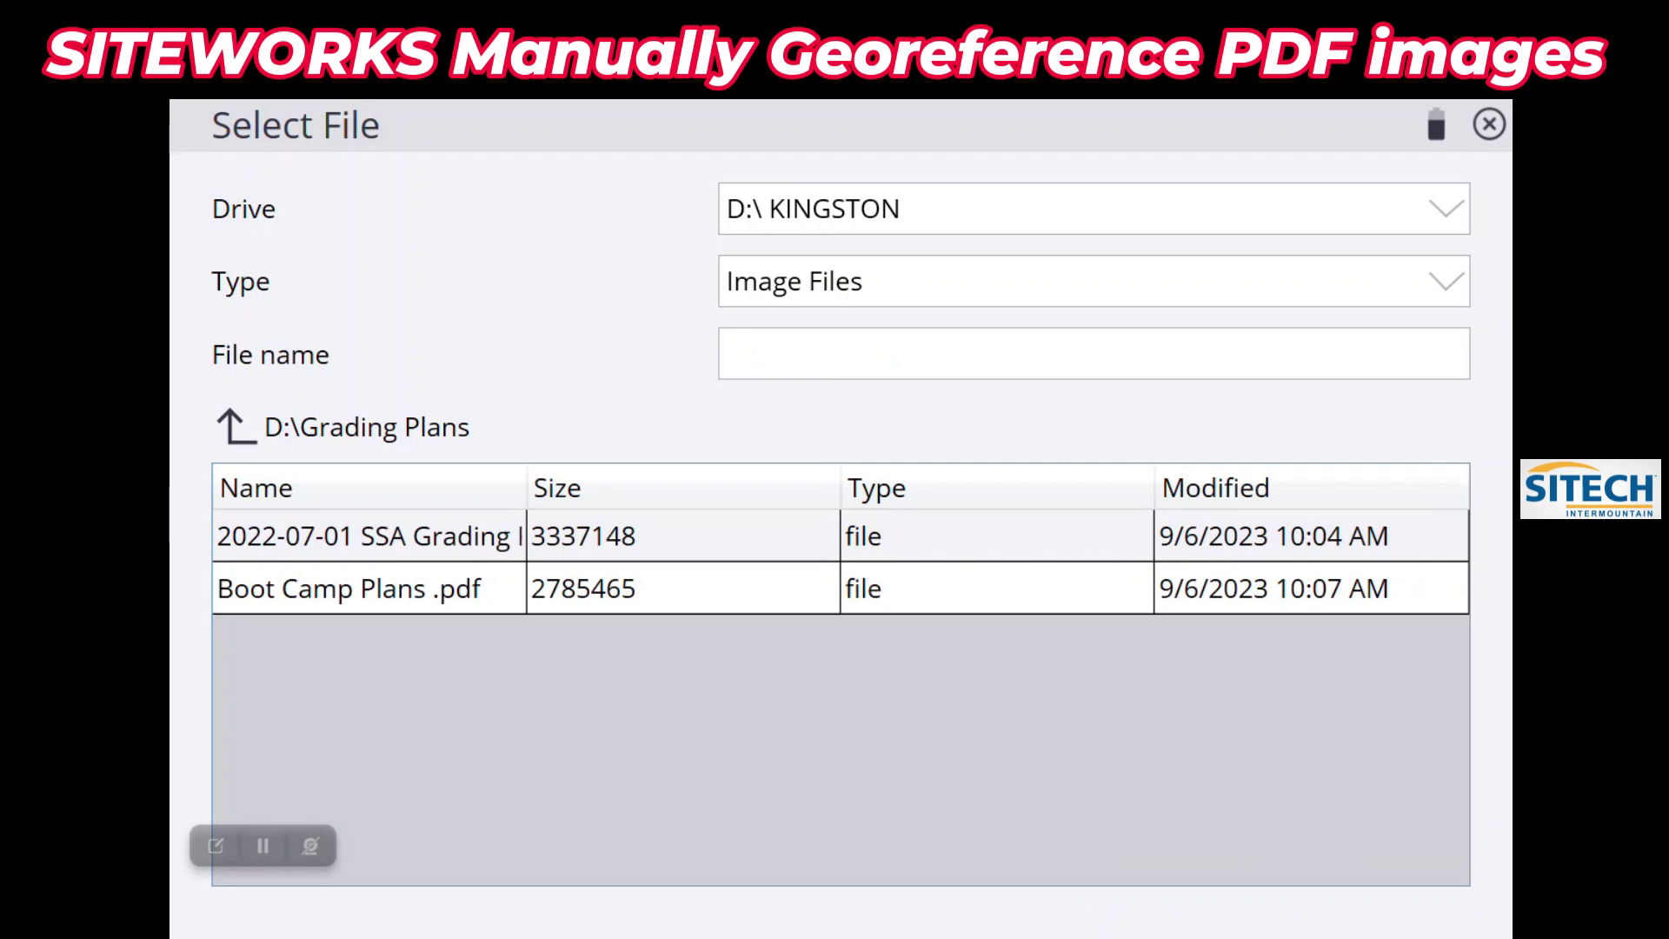
pyautogui.moveTo(527, 488); pyautogui.dragTo(684, 488)
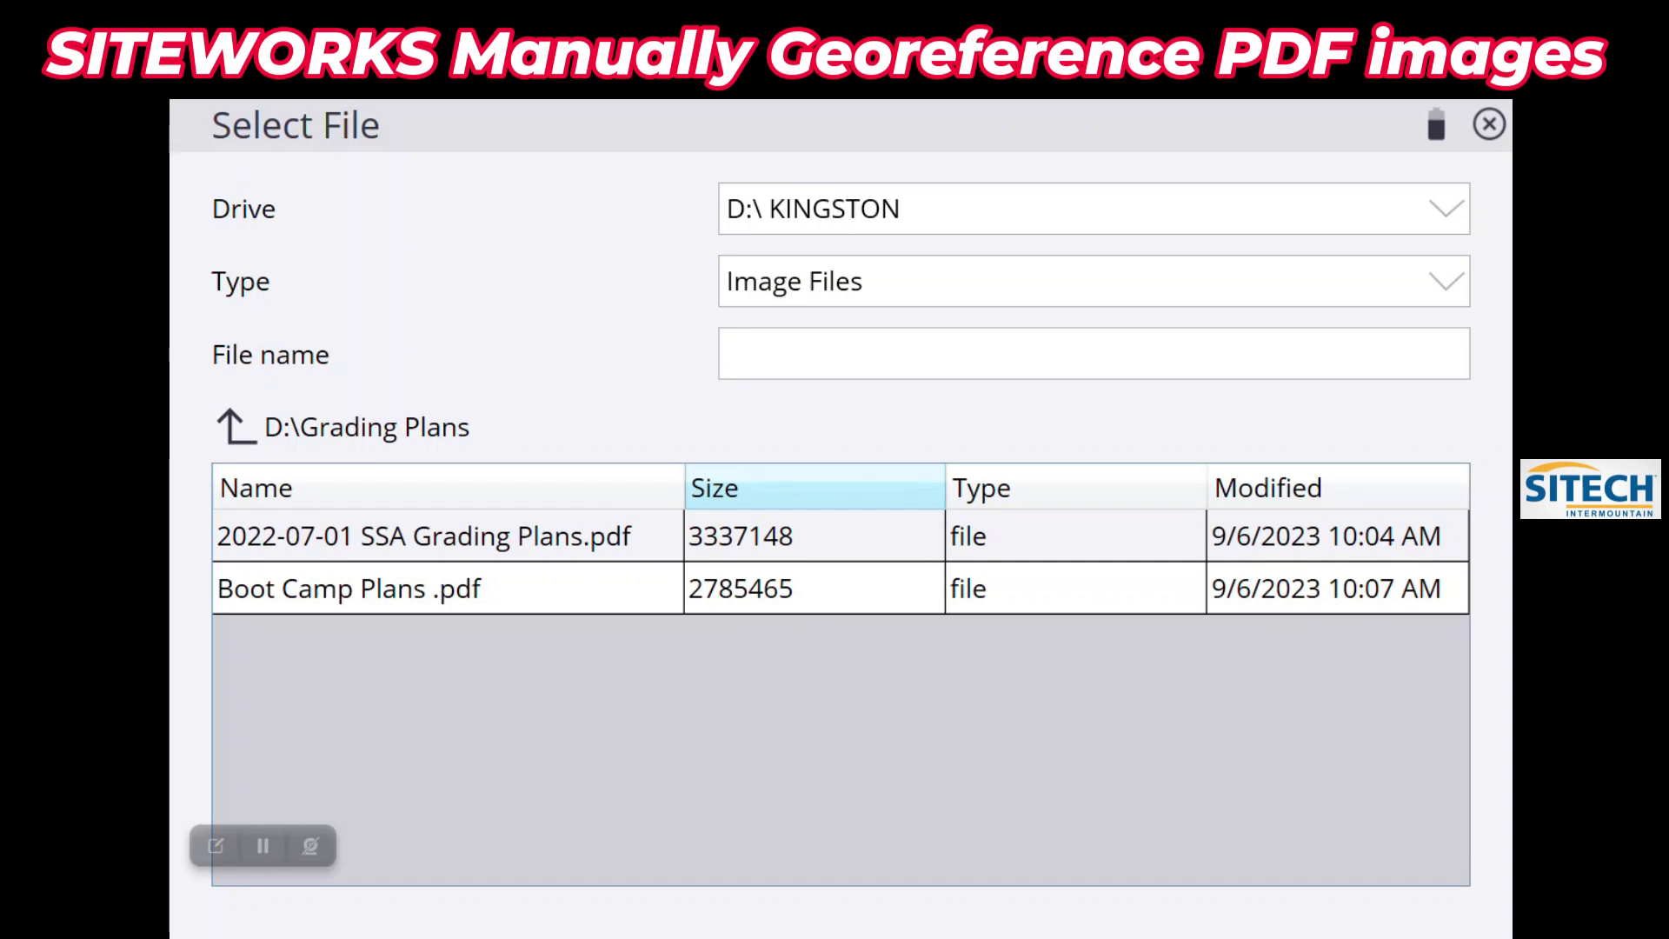
pyautogui.click(452, 589)
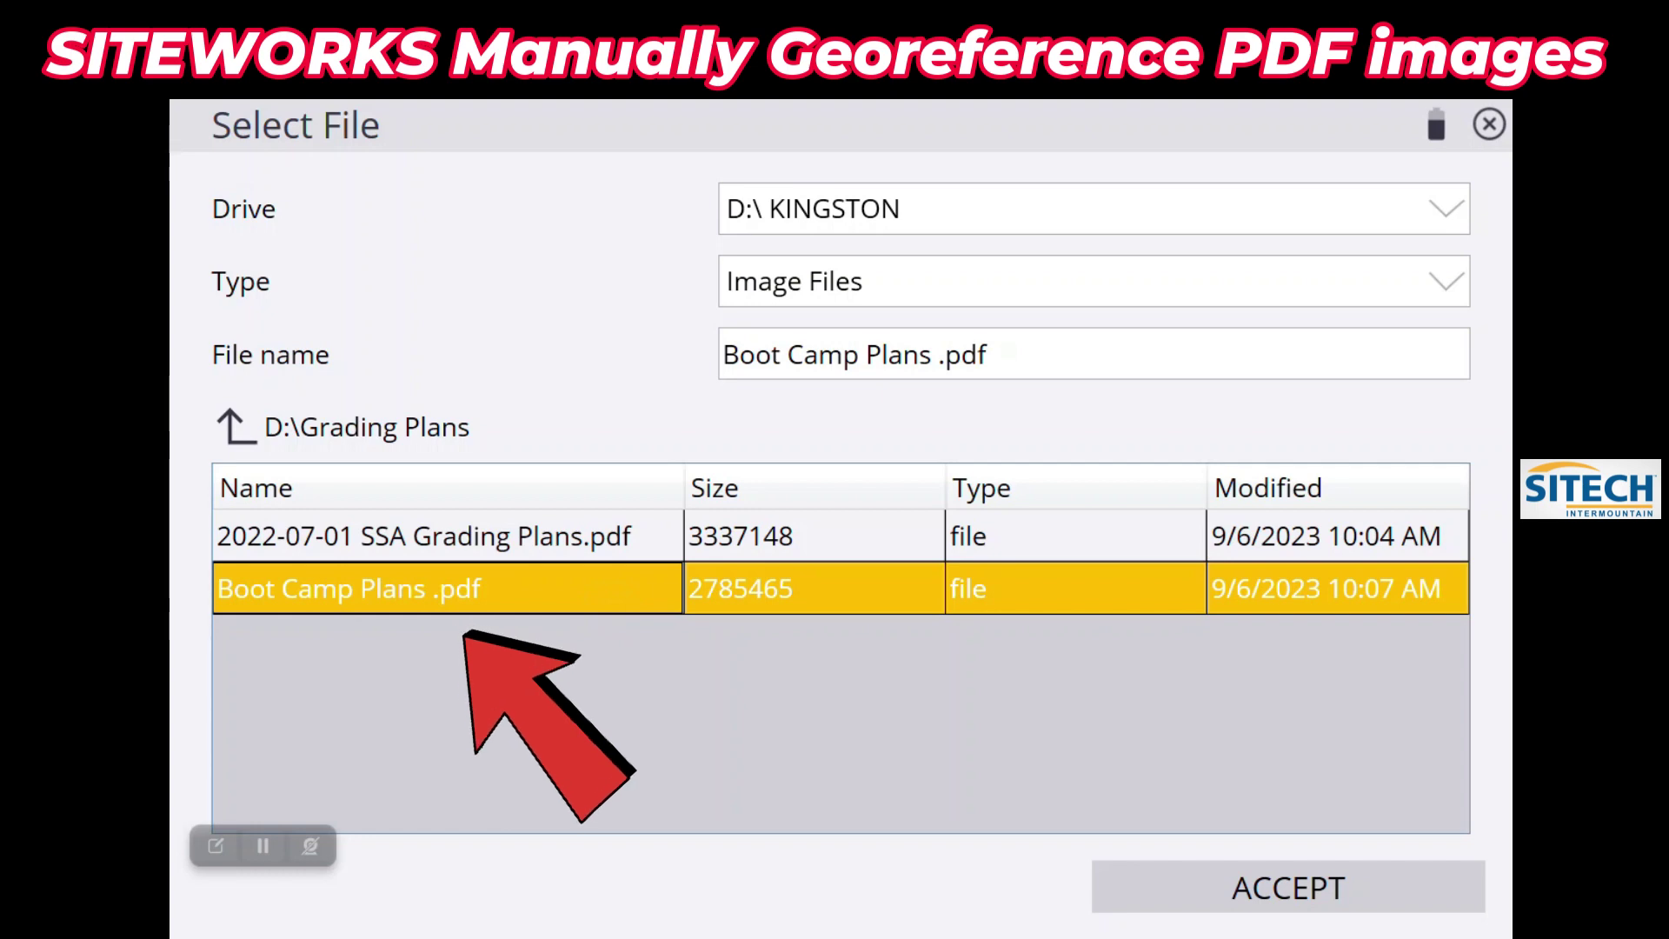
pyautogui.press('Return')
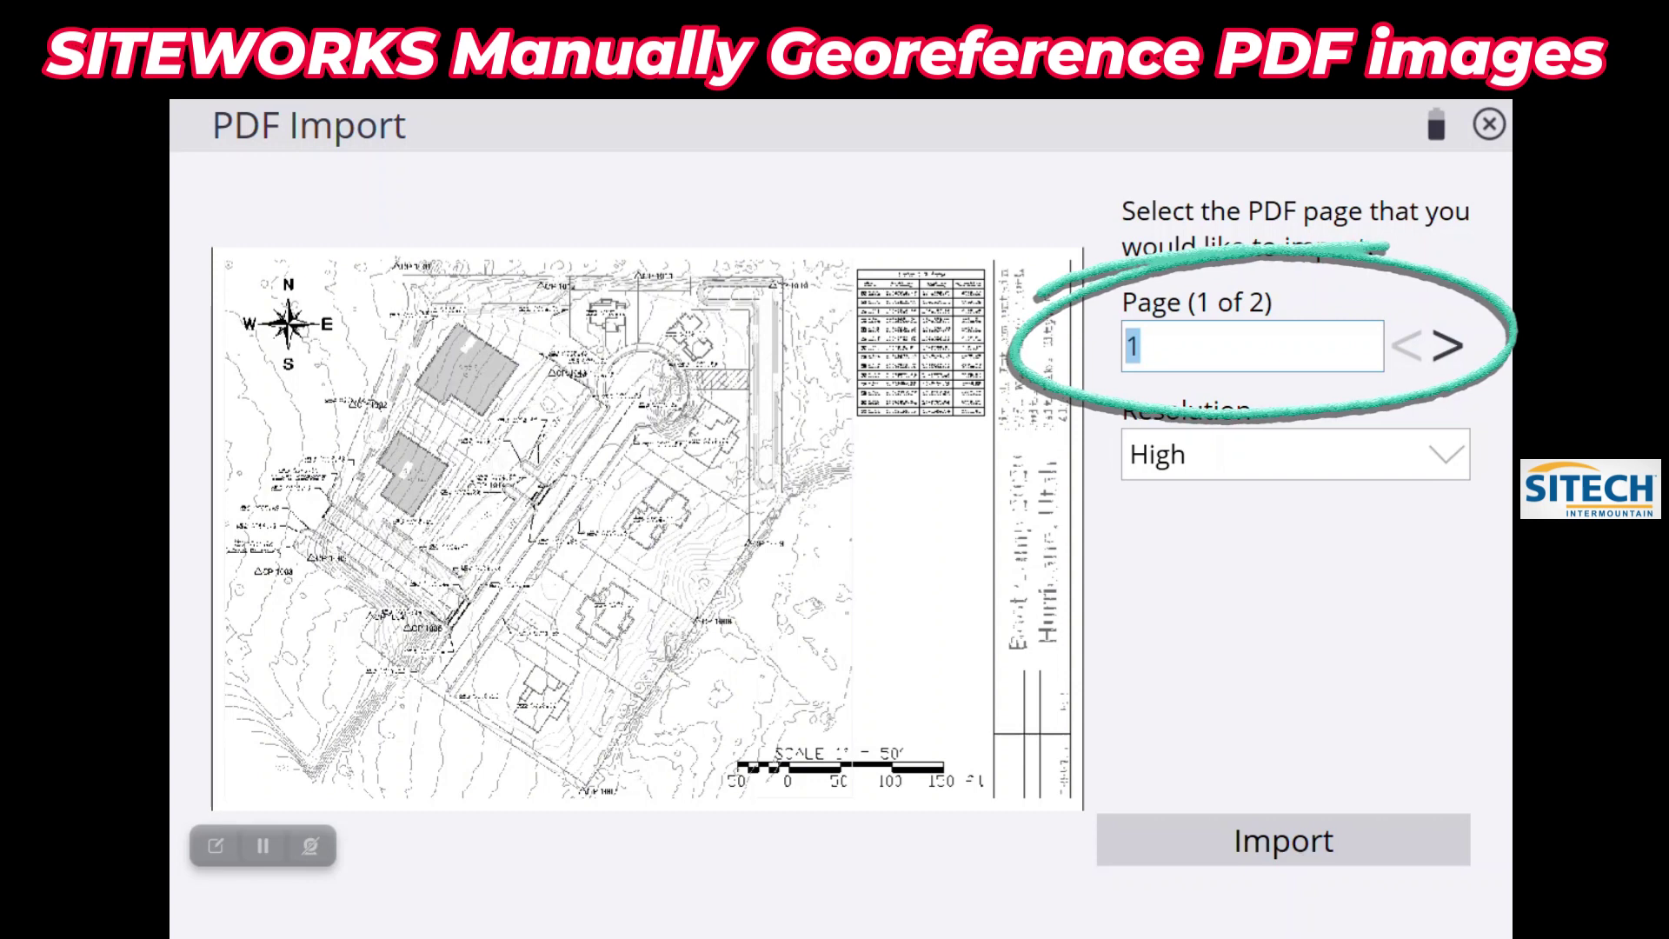
# Import page 1 of the PDF at High resolution and agree to georeference the image.
pyautogui.write('2')
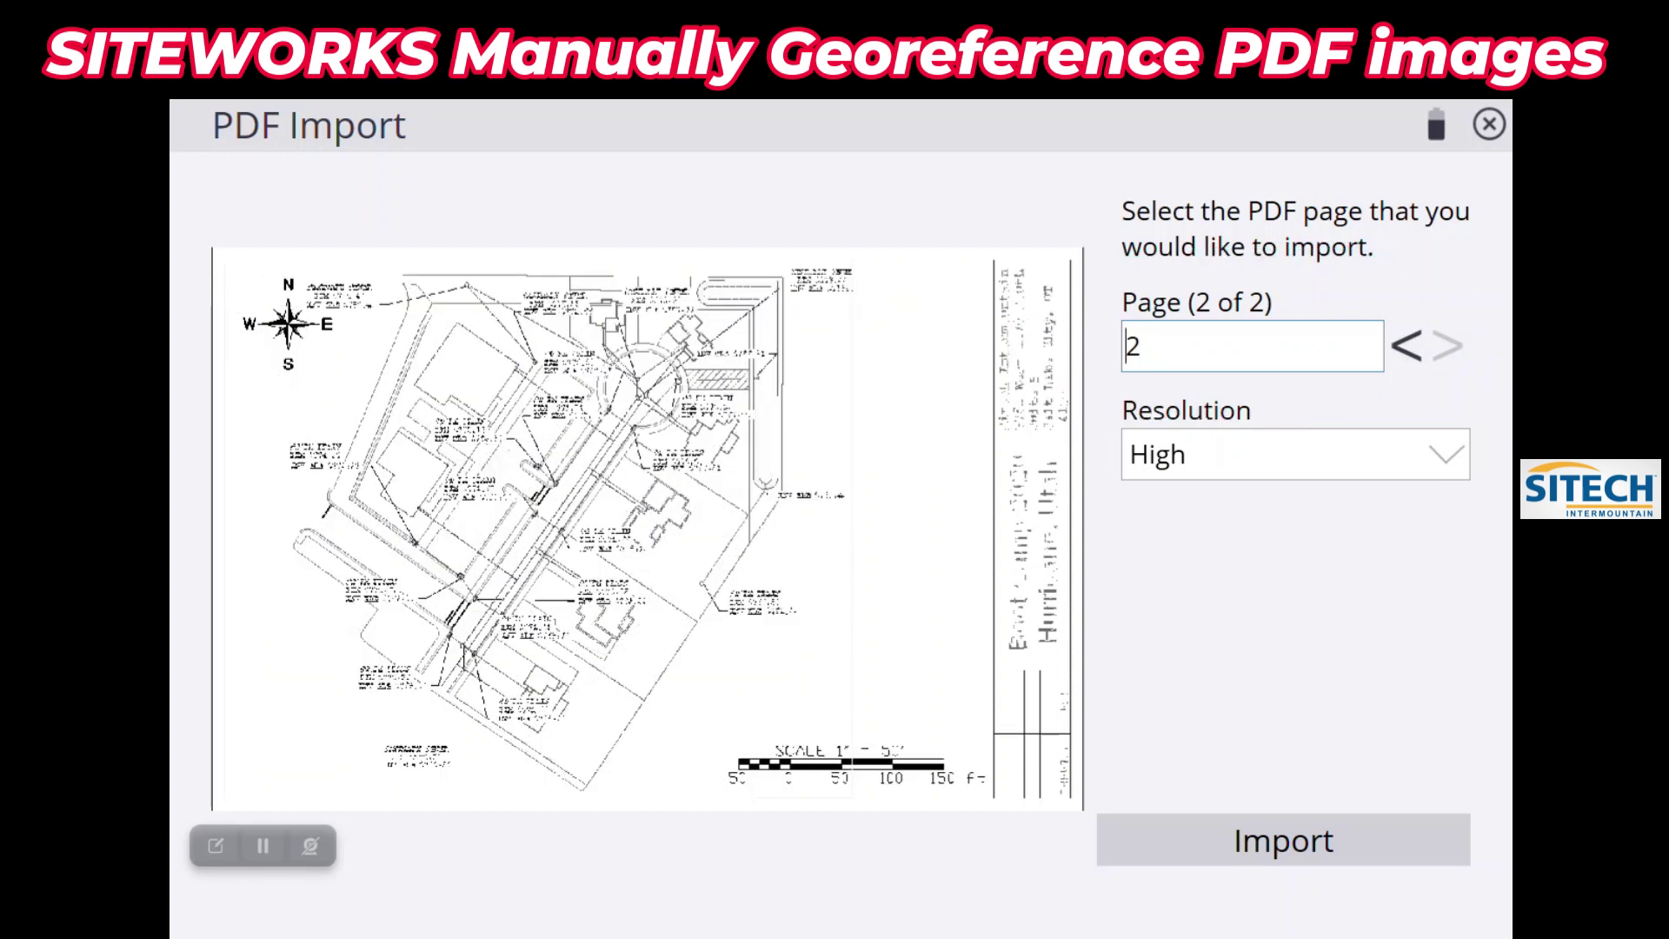
pyautogui.click(1406, 346)
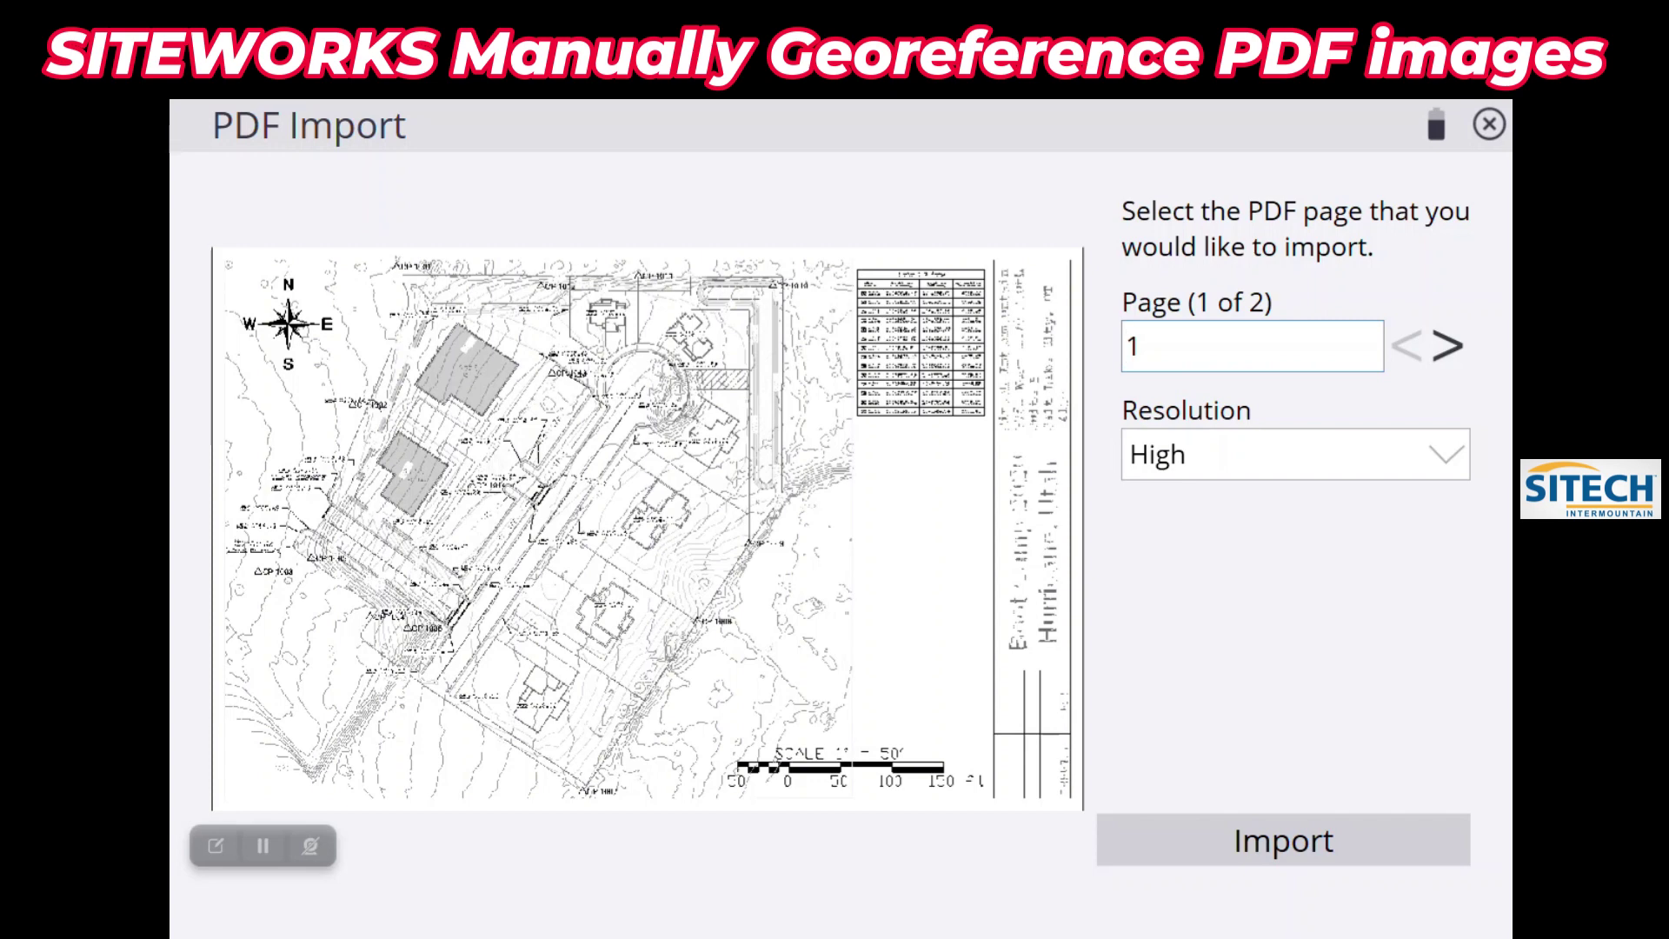
pyautogui.click(1269, 355)
pyautogui.click(1446, 453)
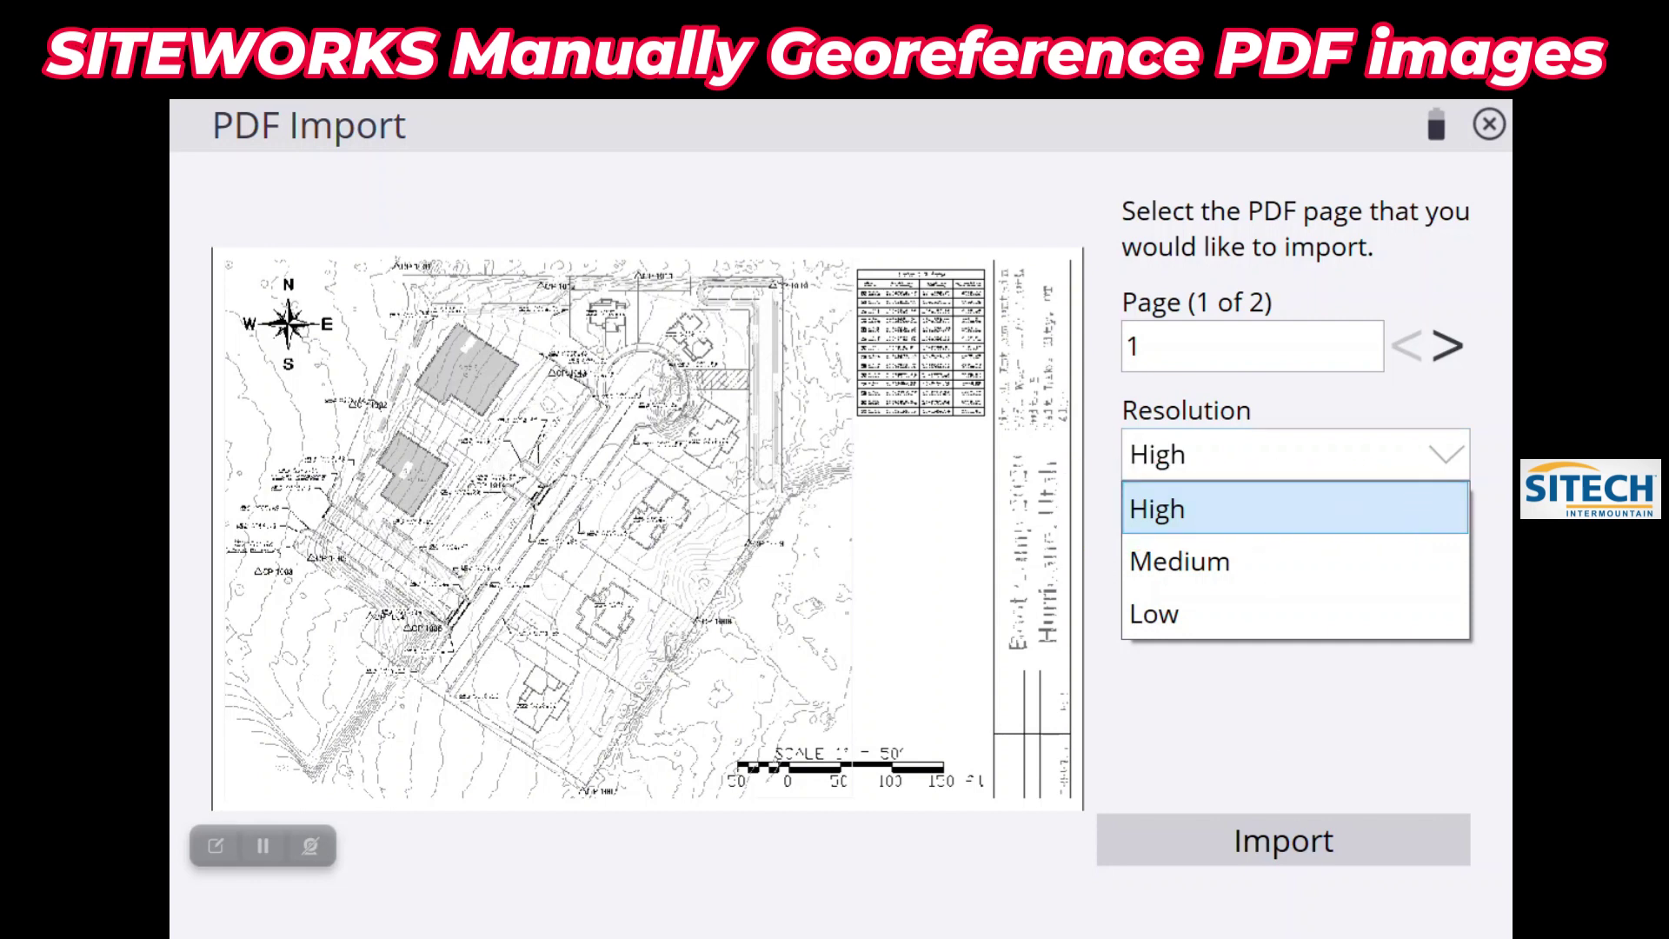
pyautogui.press('Return')
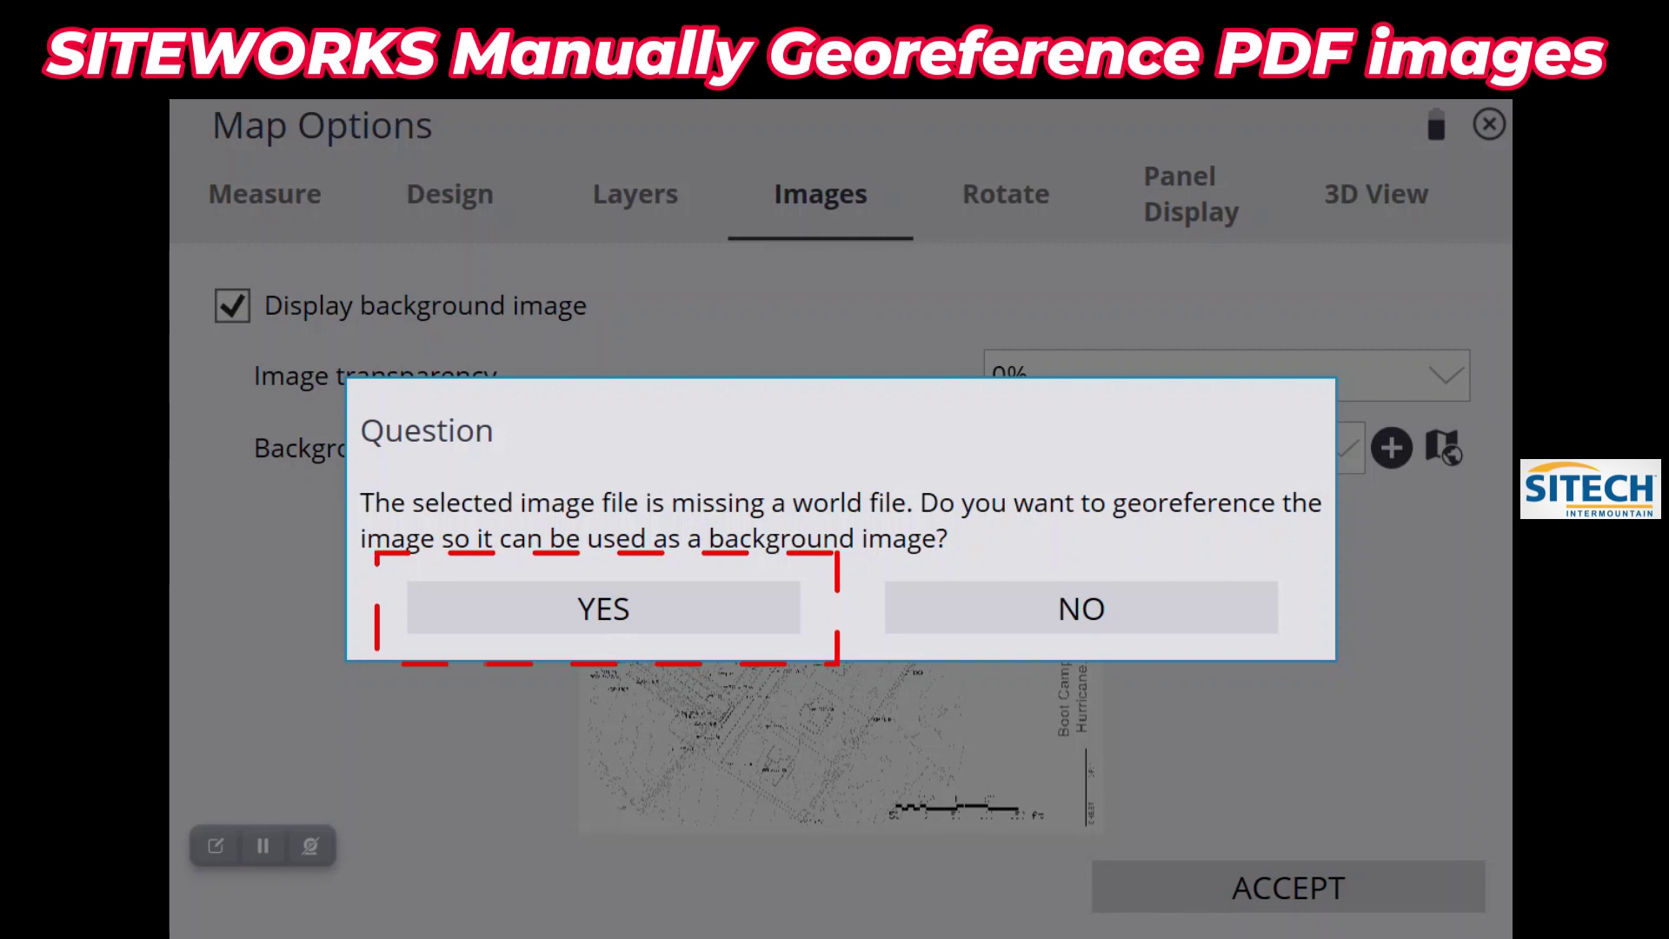
pyautogui.click(603, 609)
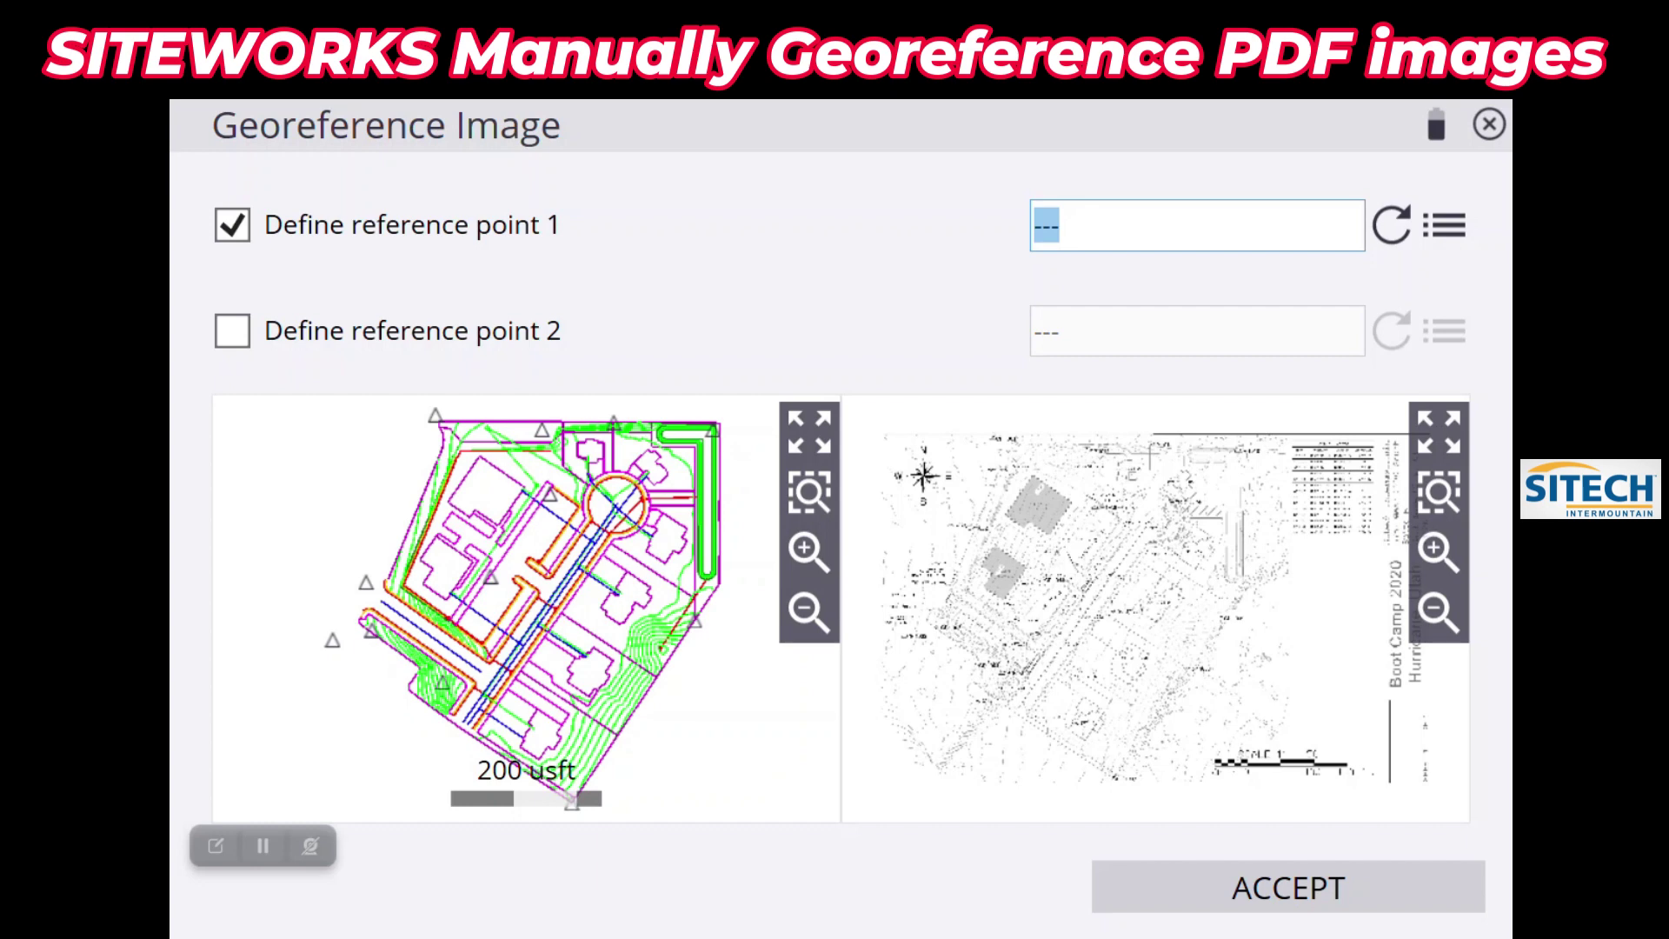
pyautogui.click(232, 225)
pyautogui.click(232, 226)
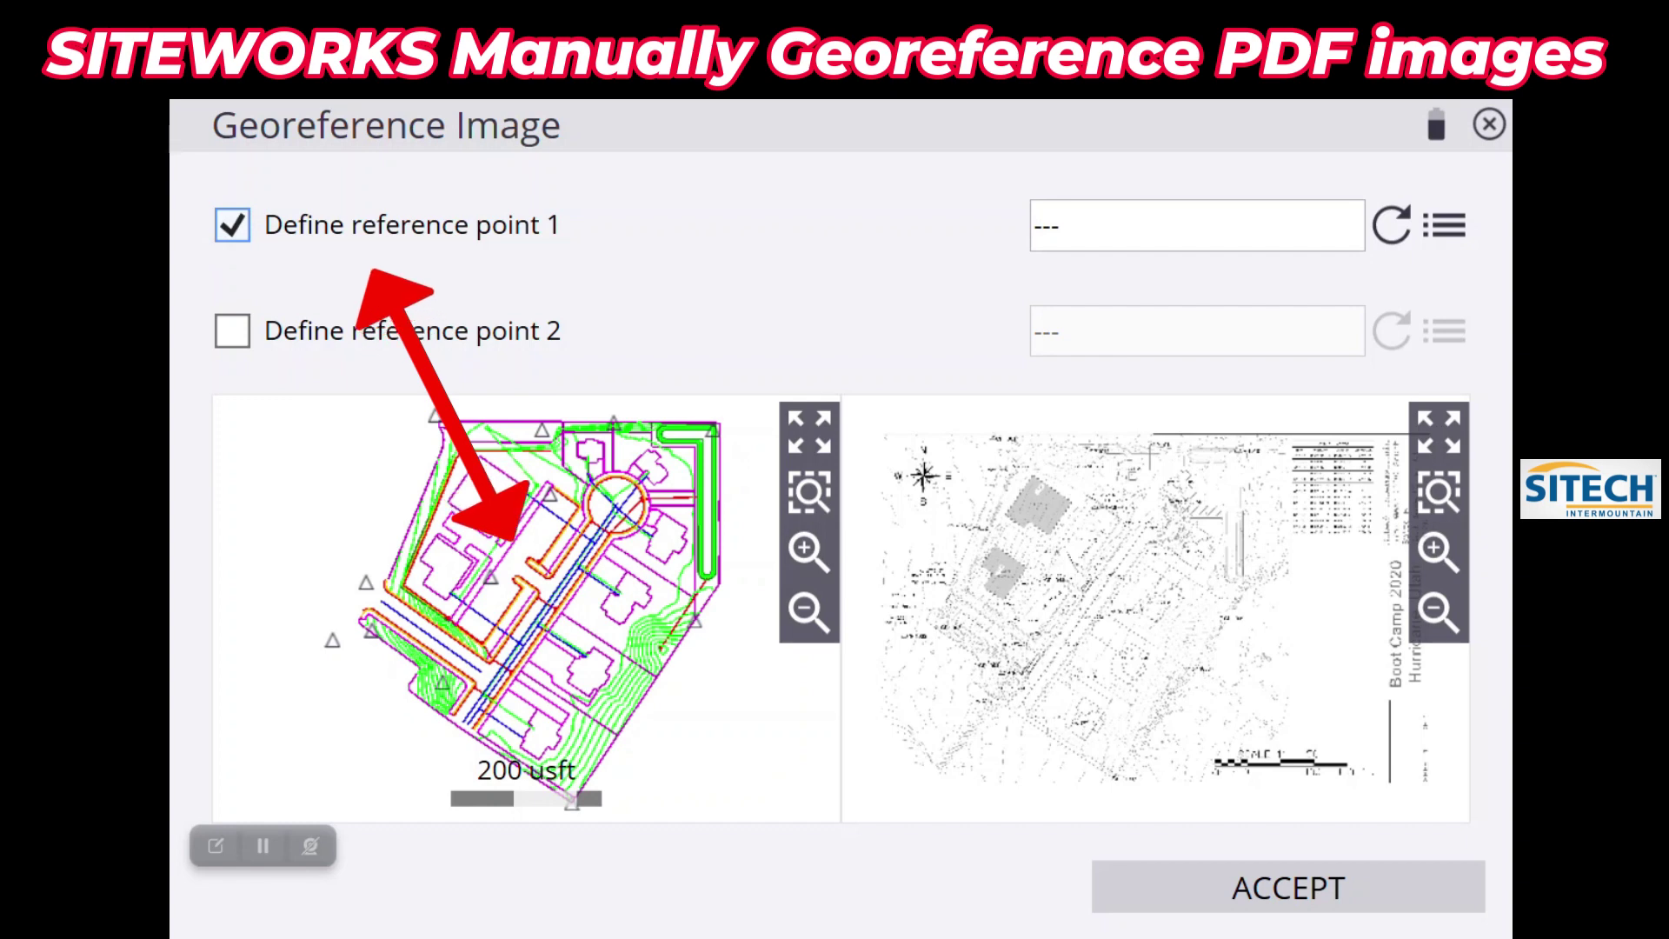
pyautogui.click(1444, 225)
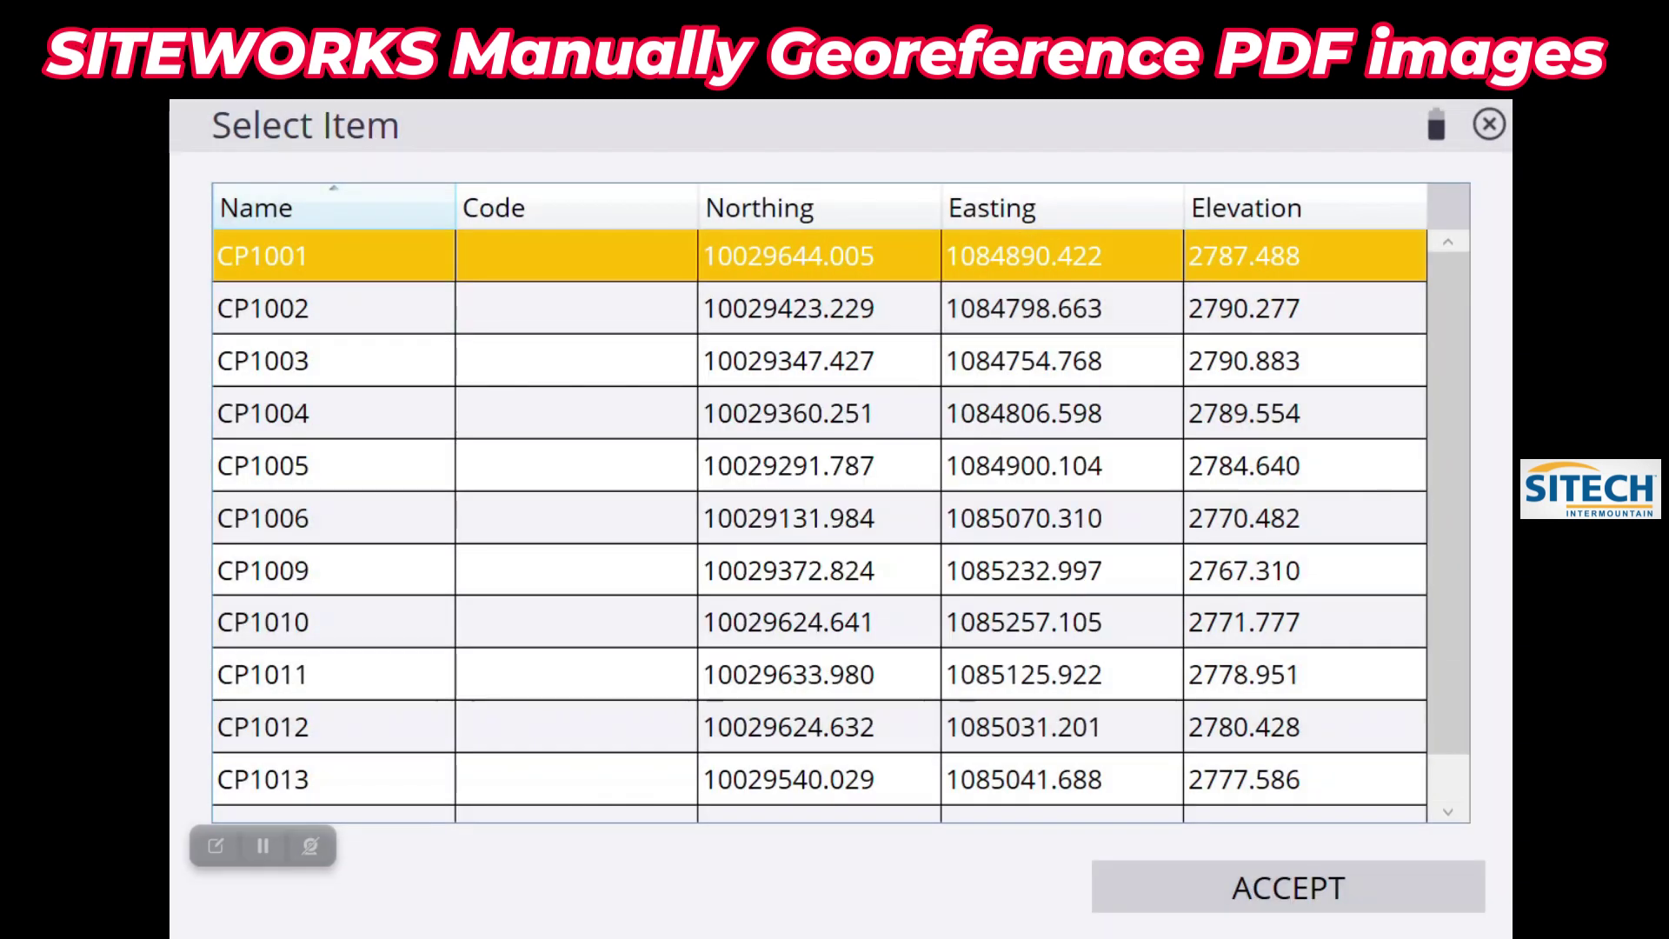
pyautogui.scroll(-1, 819, 517)
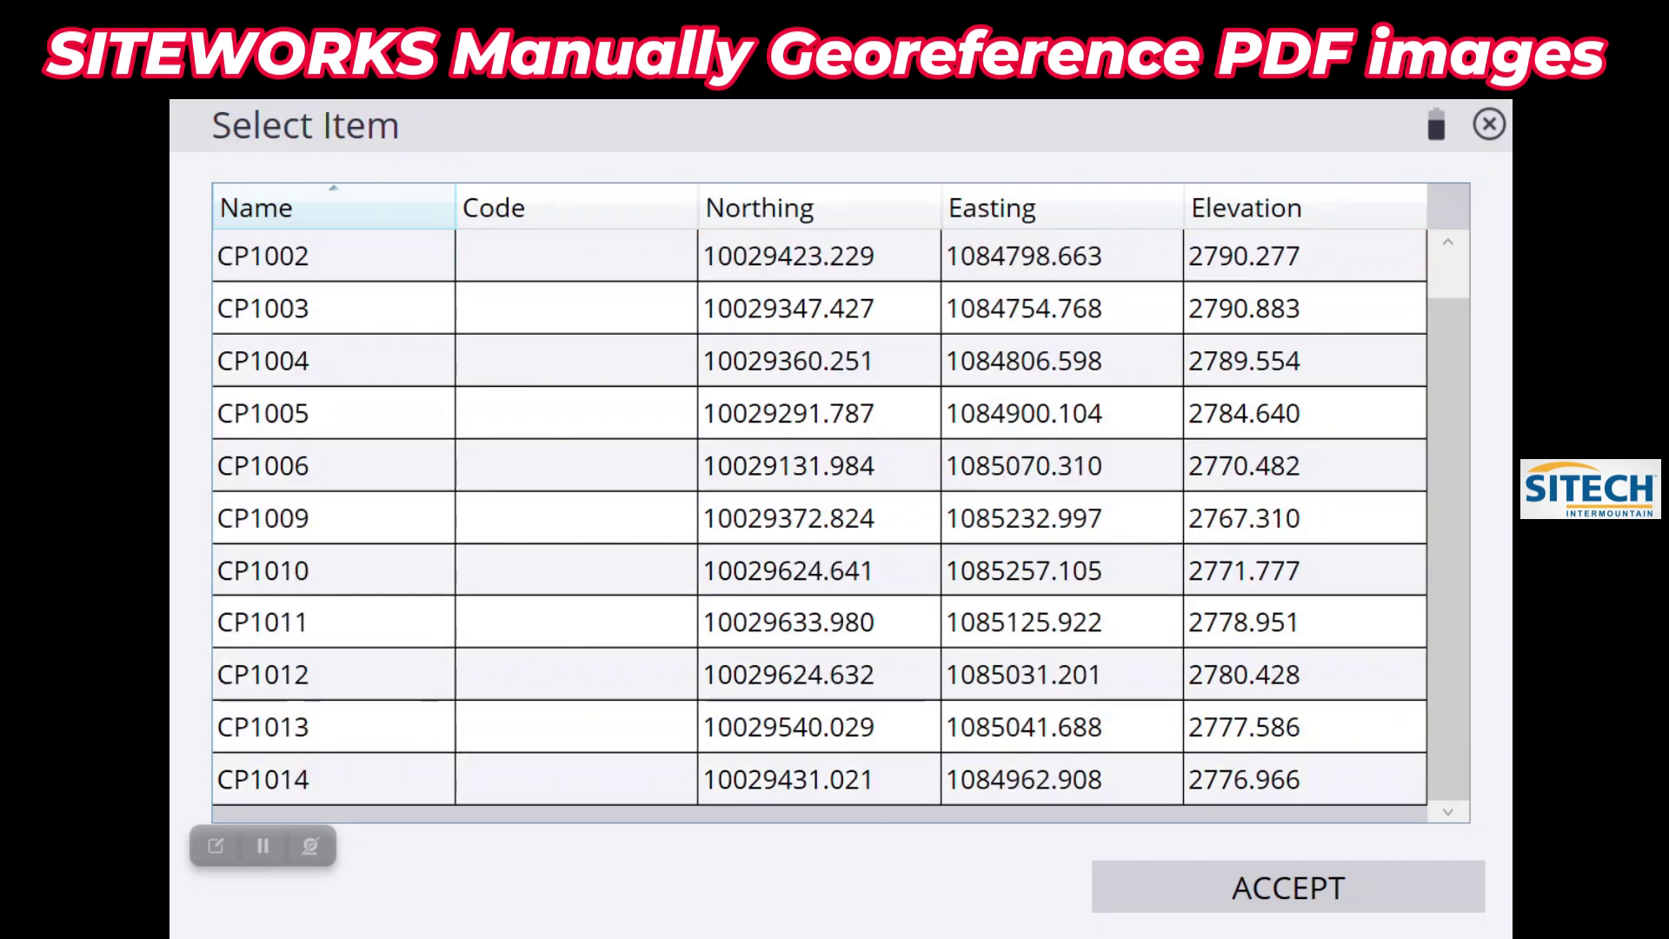
pyautogui.scroll(1, 819, 517)
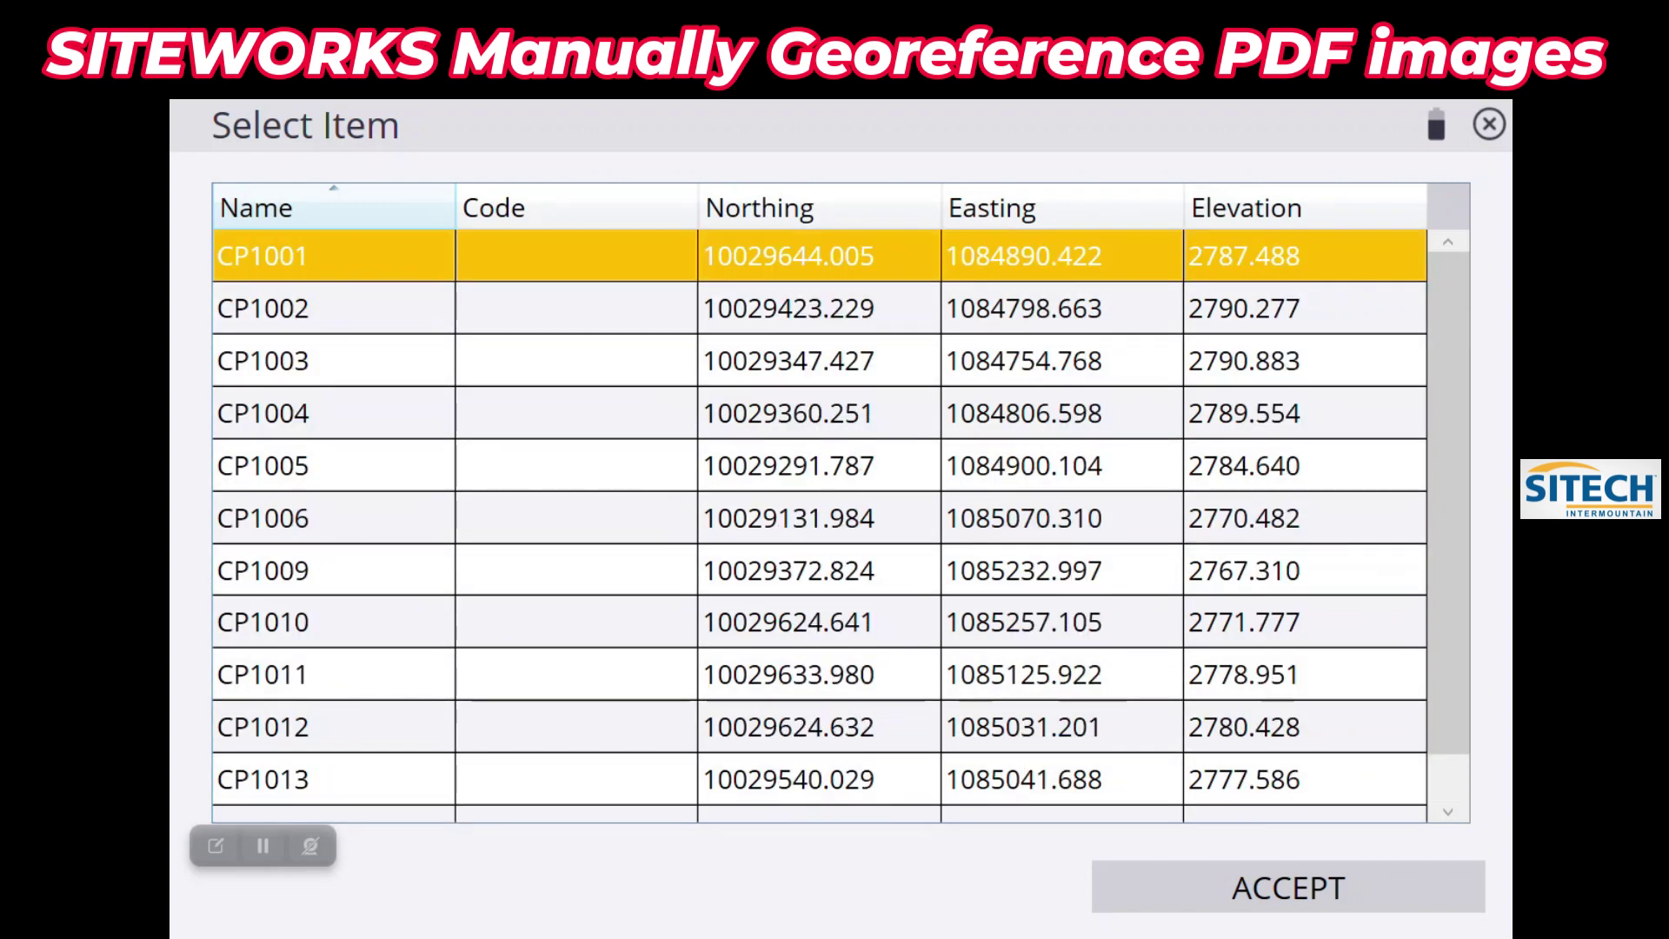
pyautogui.press('Return')
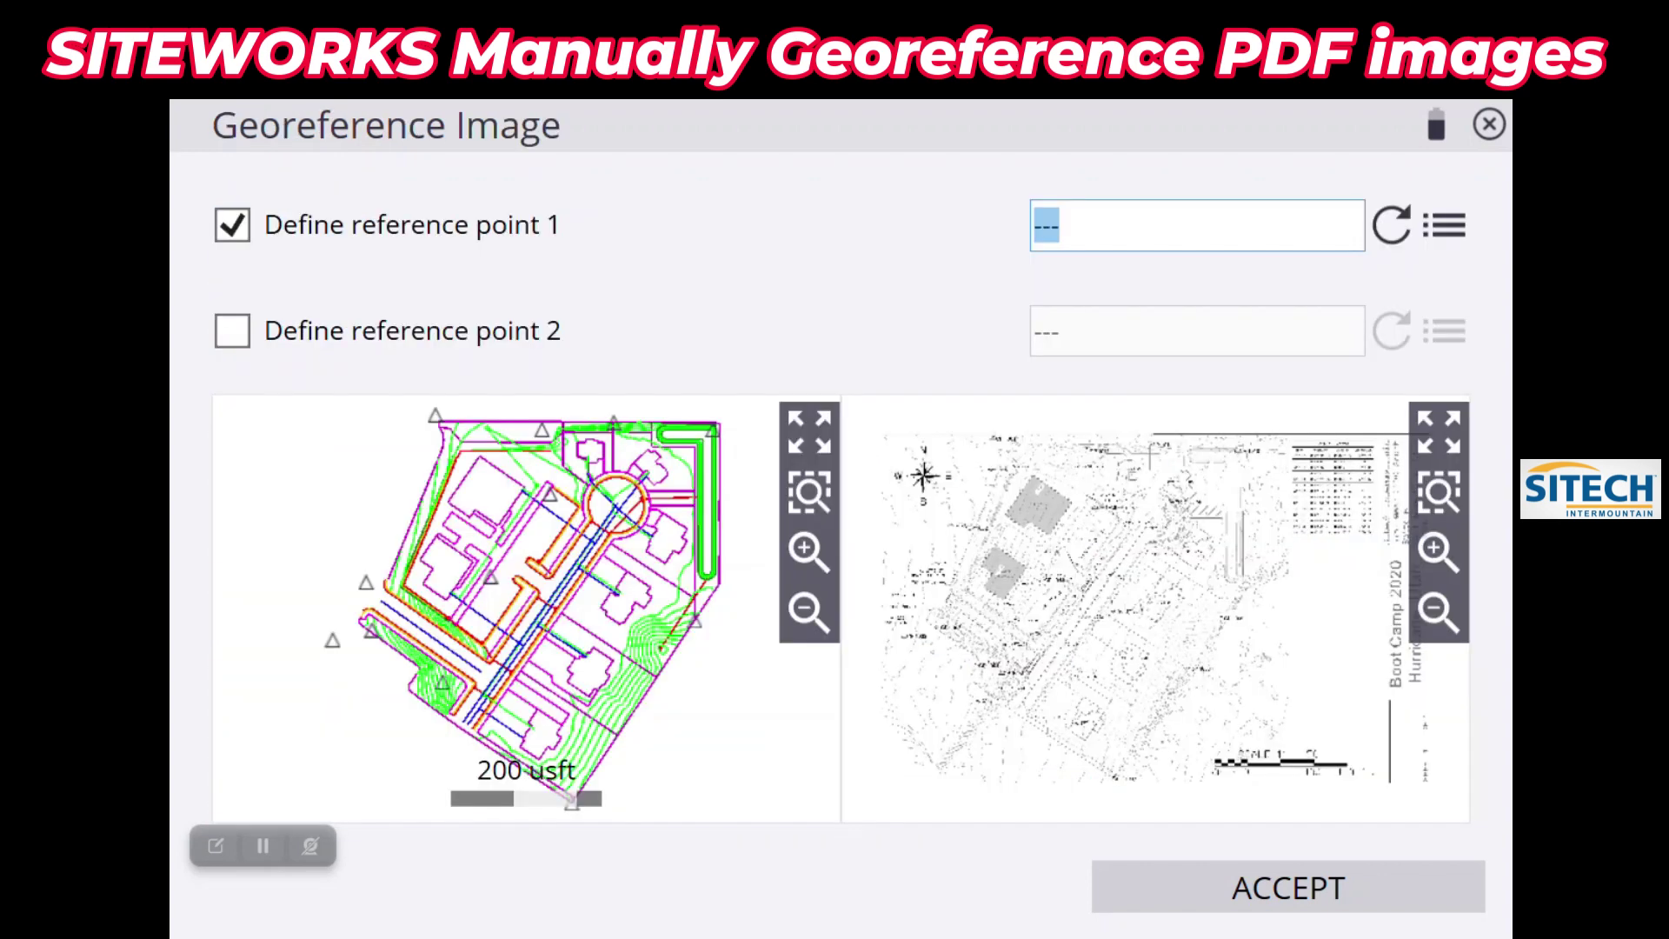
# Examine the design map and the PDF plan around the control points for a location identifiable in both.
pyautogui.scroll(3, 329, 624)
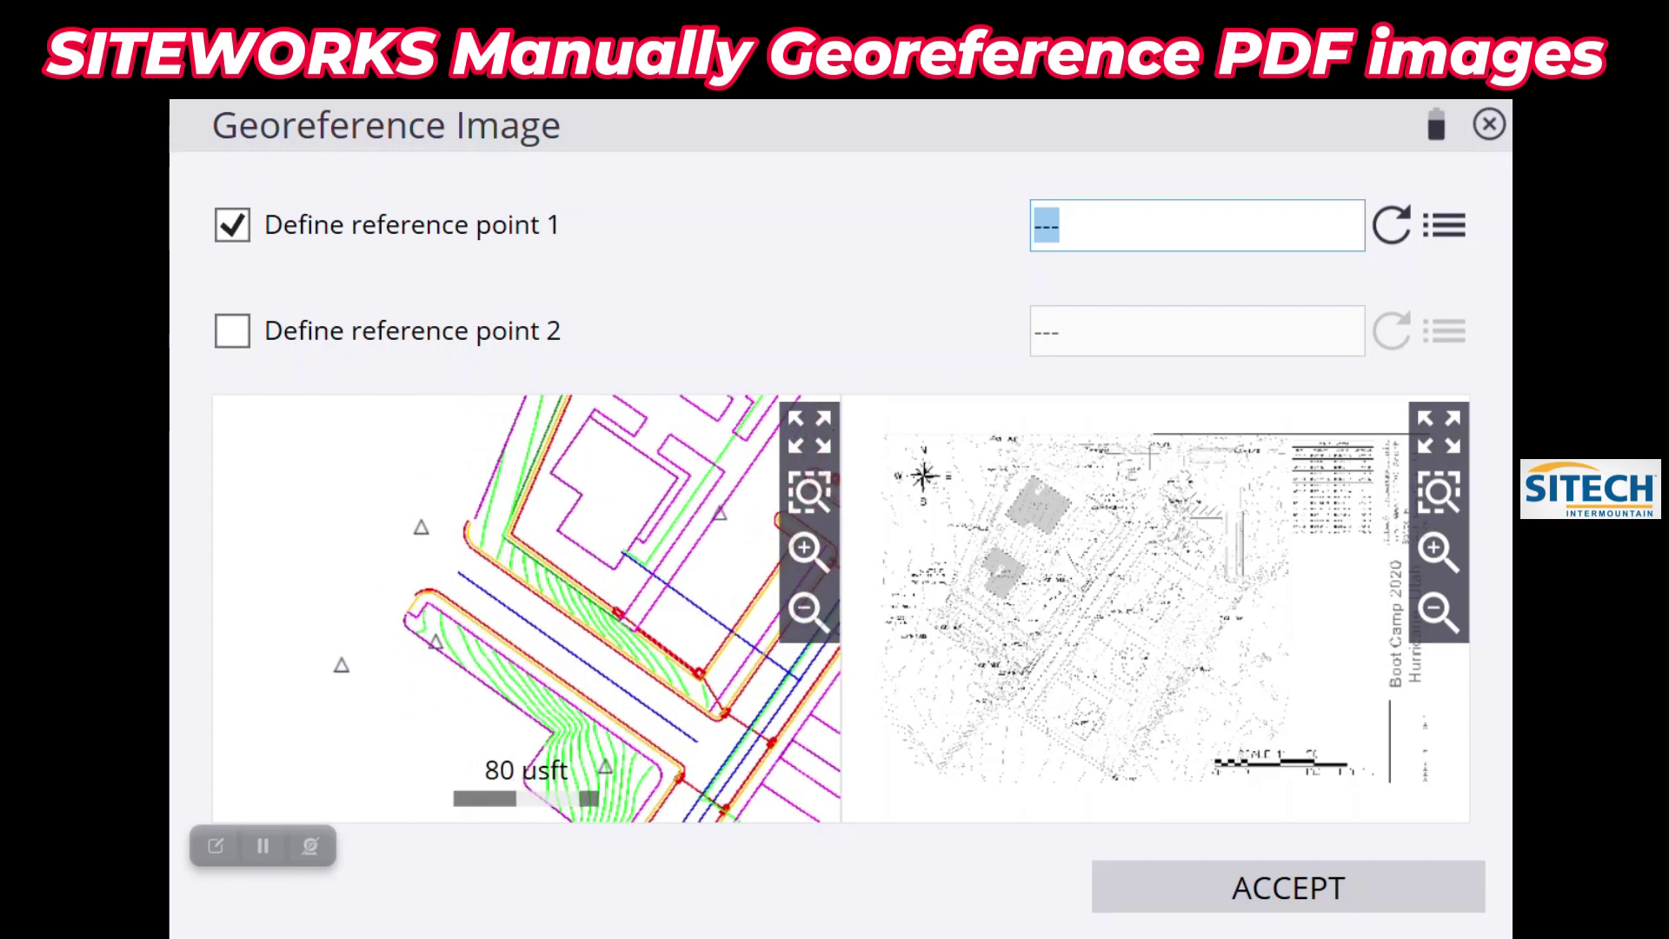
pyautogui.scroll(5, 1157, 609)
pyautogui.moveTo(1217, 608); pyautogui.dragTo(938, 426)
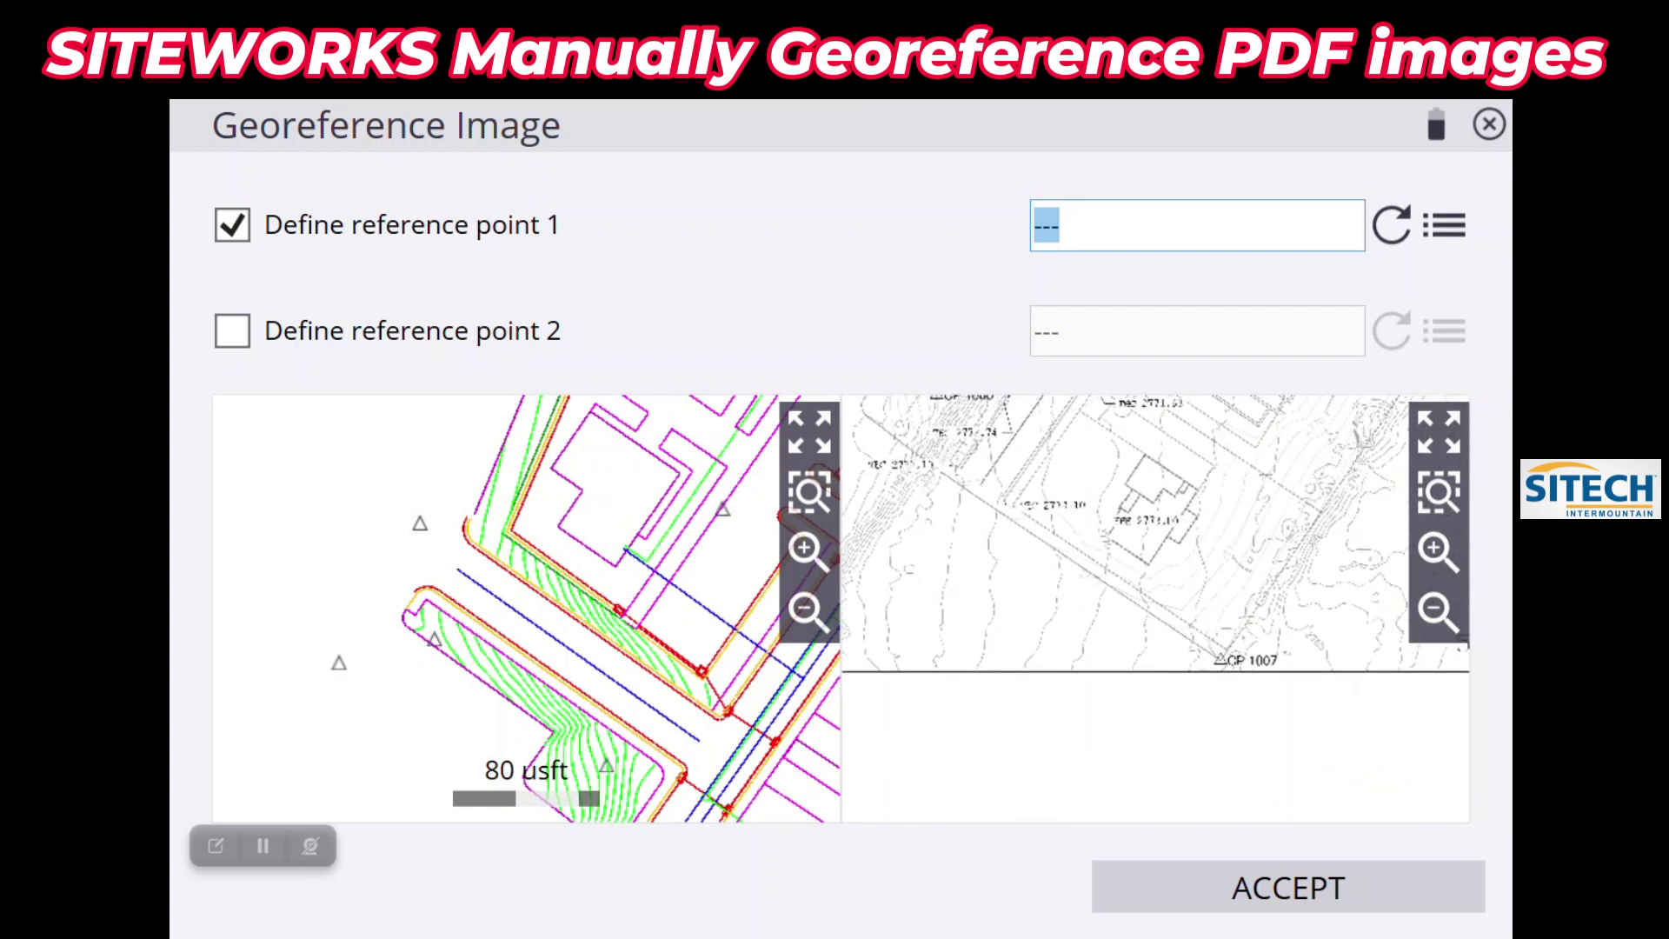
pyautogui.scroll(3, 1217, 656)
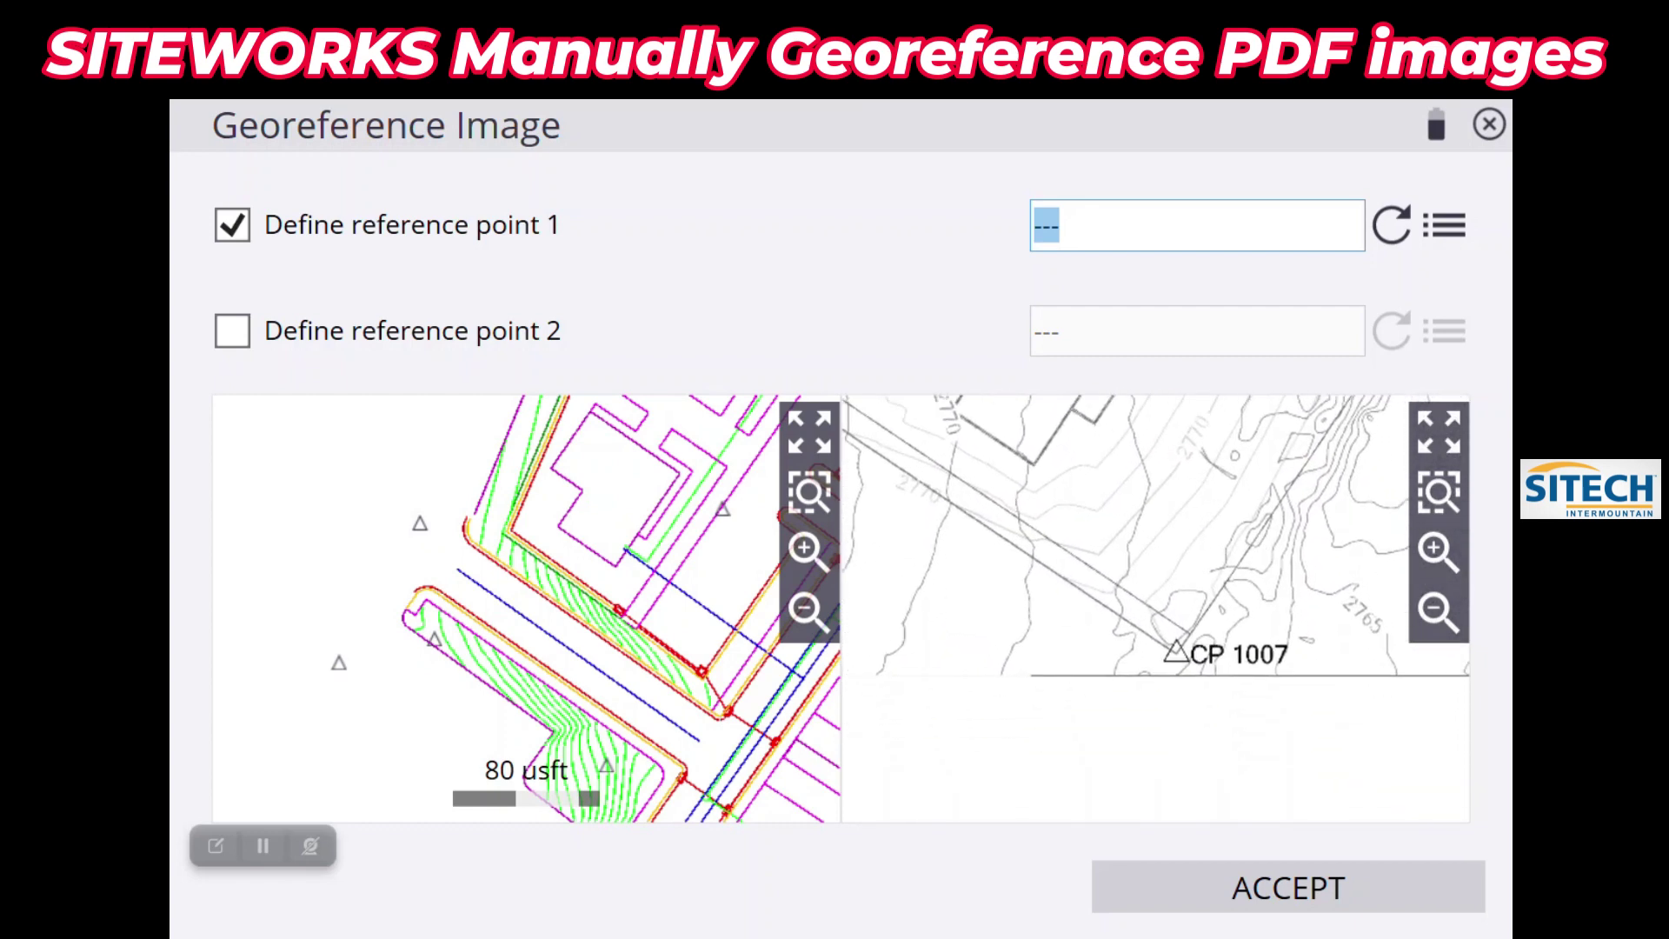
pyautogui.moveTo(1200, 487); pyautogui.dragTo(1224, 633)
pyautogui.moveTo(1239, 436); pyautogui.dragTo(980, 604)
pyautogui.moveTo(1174, 487)
pyautogui.mouseDown()
pyautogui.moveTo(912, 799)
pyautogui.moveTo(956, 809)
pyautogui.mouseUp()
pyautogui.moveTo(1131, 452); pyautogui.dragTo(1178, 762)
# Define reference point 1 at the northeast corner of the magenta property boundary in the design map.
pyautogui.click(809, 432)
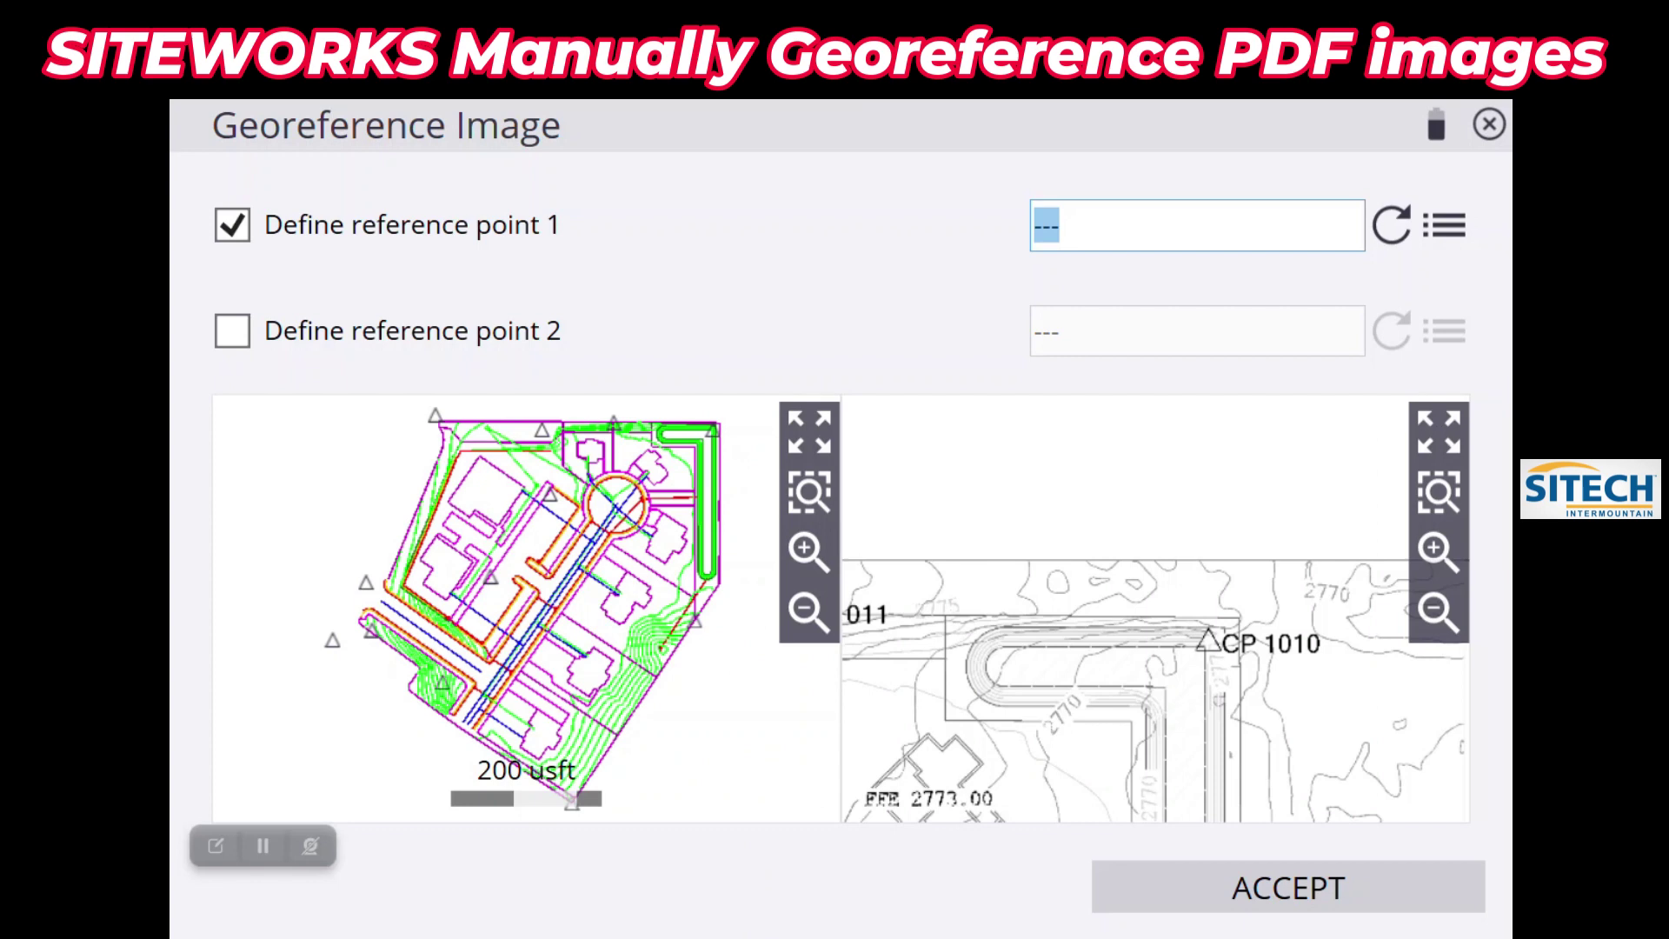
pyautogui.scroll(4, 649, 500)
pyautogui.scroll(5, 648, 501)
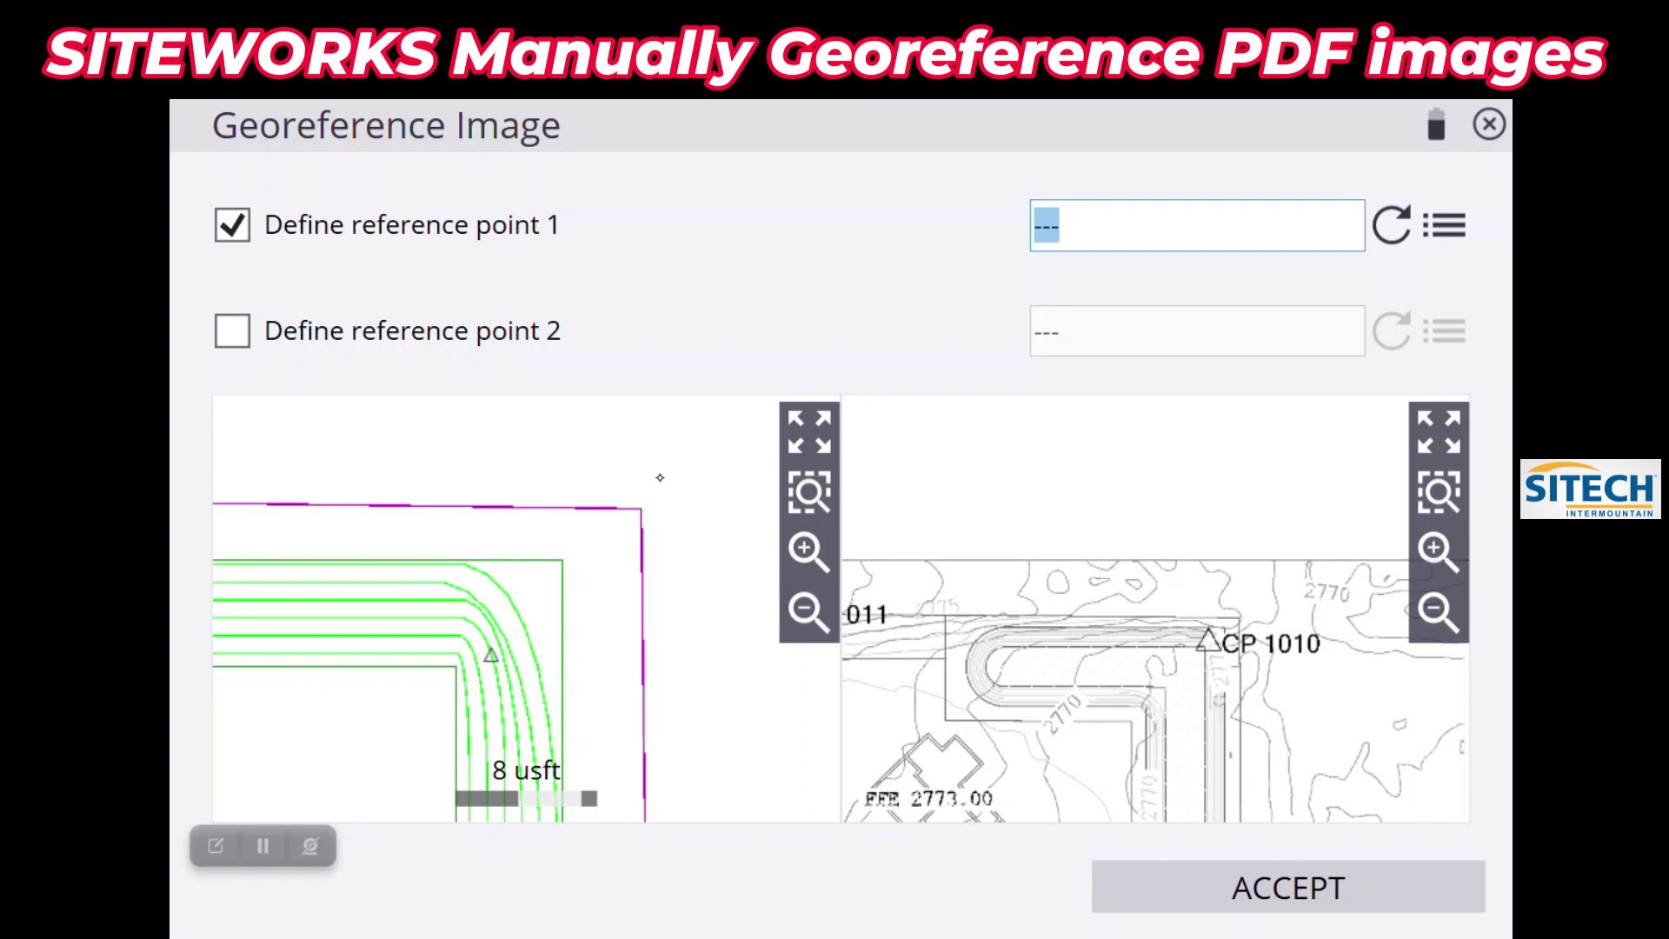
pyautogui.scroll(4, 649, 501)
pyautogui.click(629, 593)
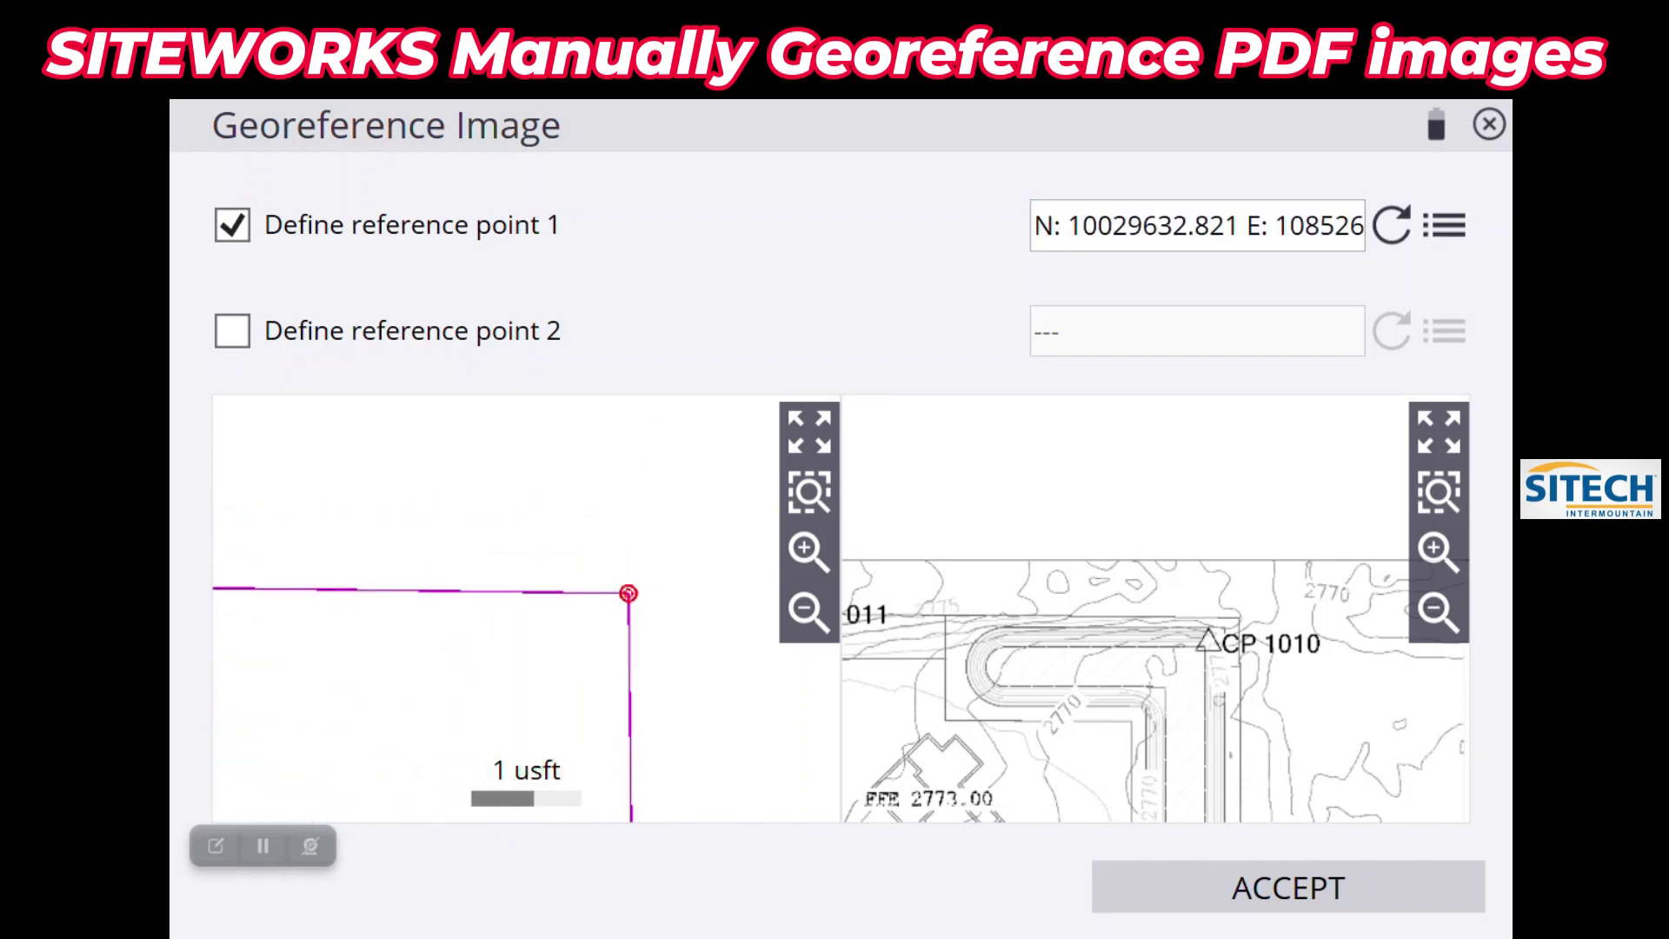
# Mark reference point 1 in the PDF plan at the matching northeast boundary corner beside CP 1010.
pyautogui.click(1439, 432)
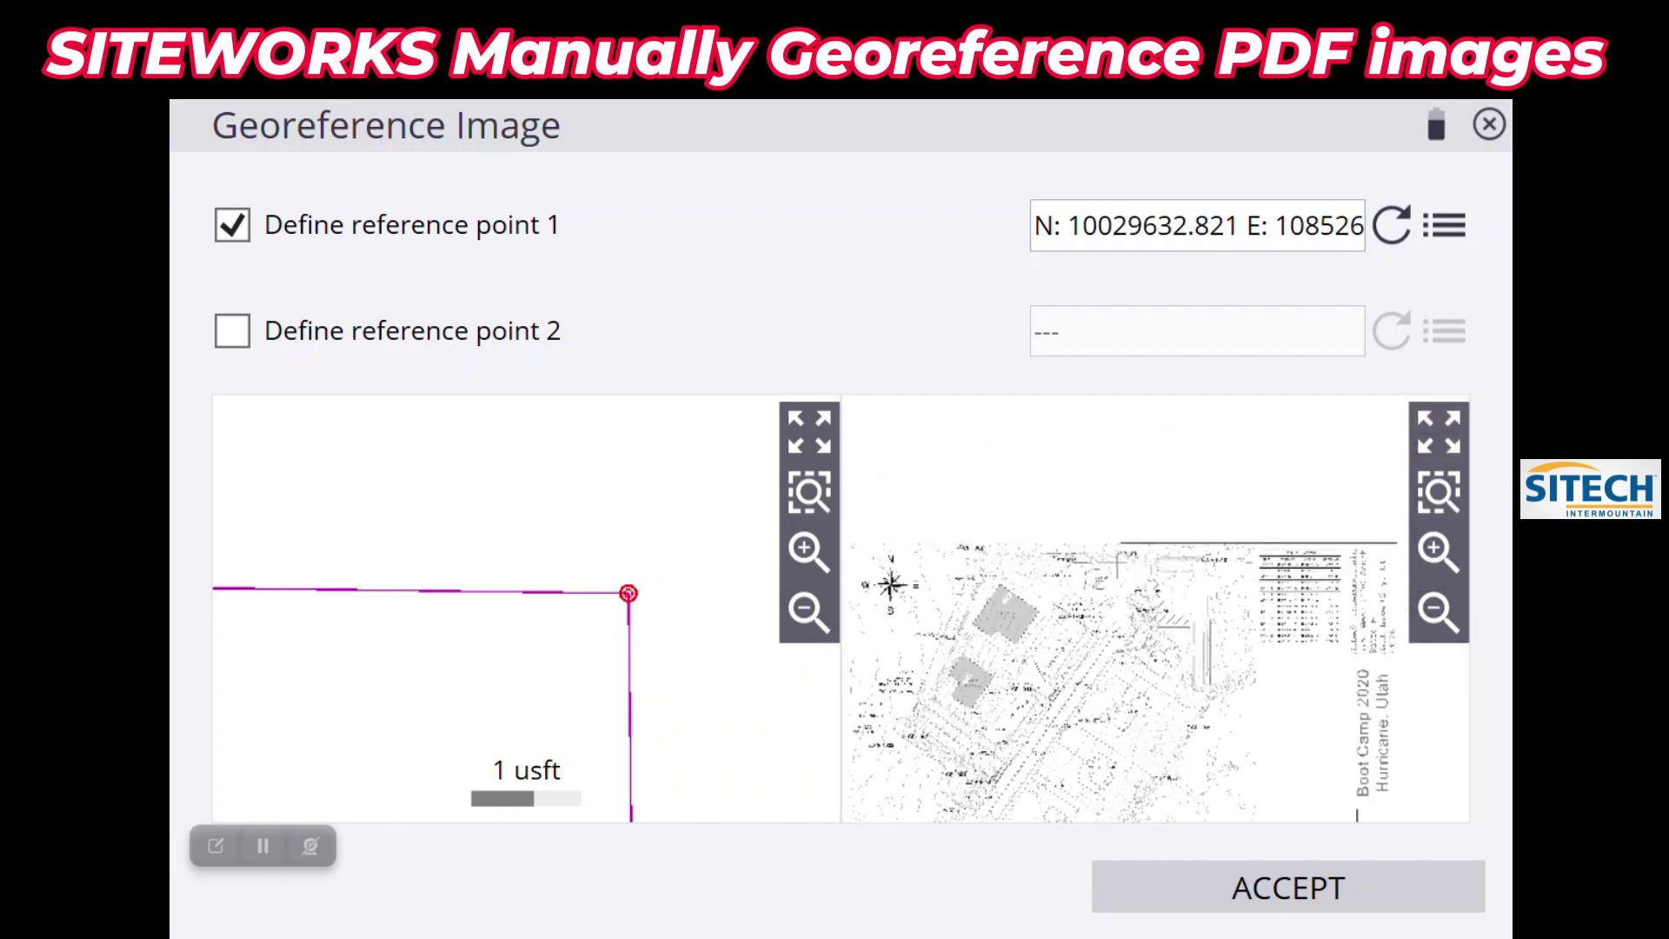
pyautogui.scroll(6, 1174, 730)
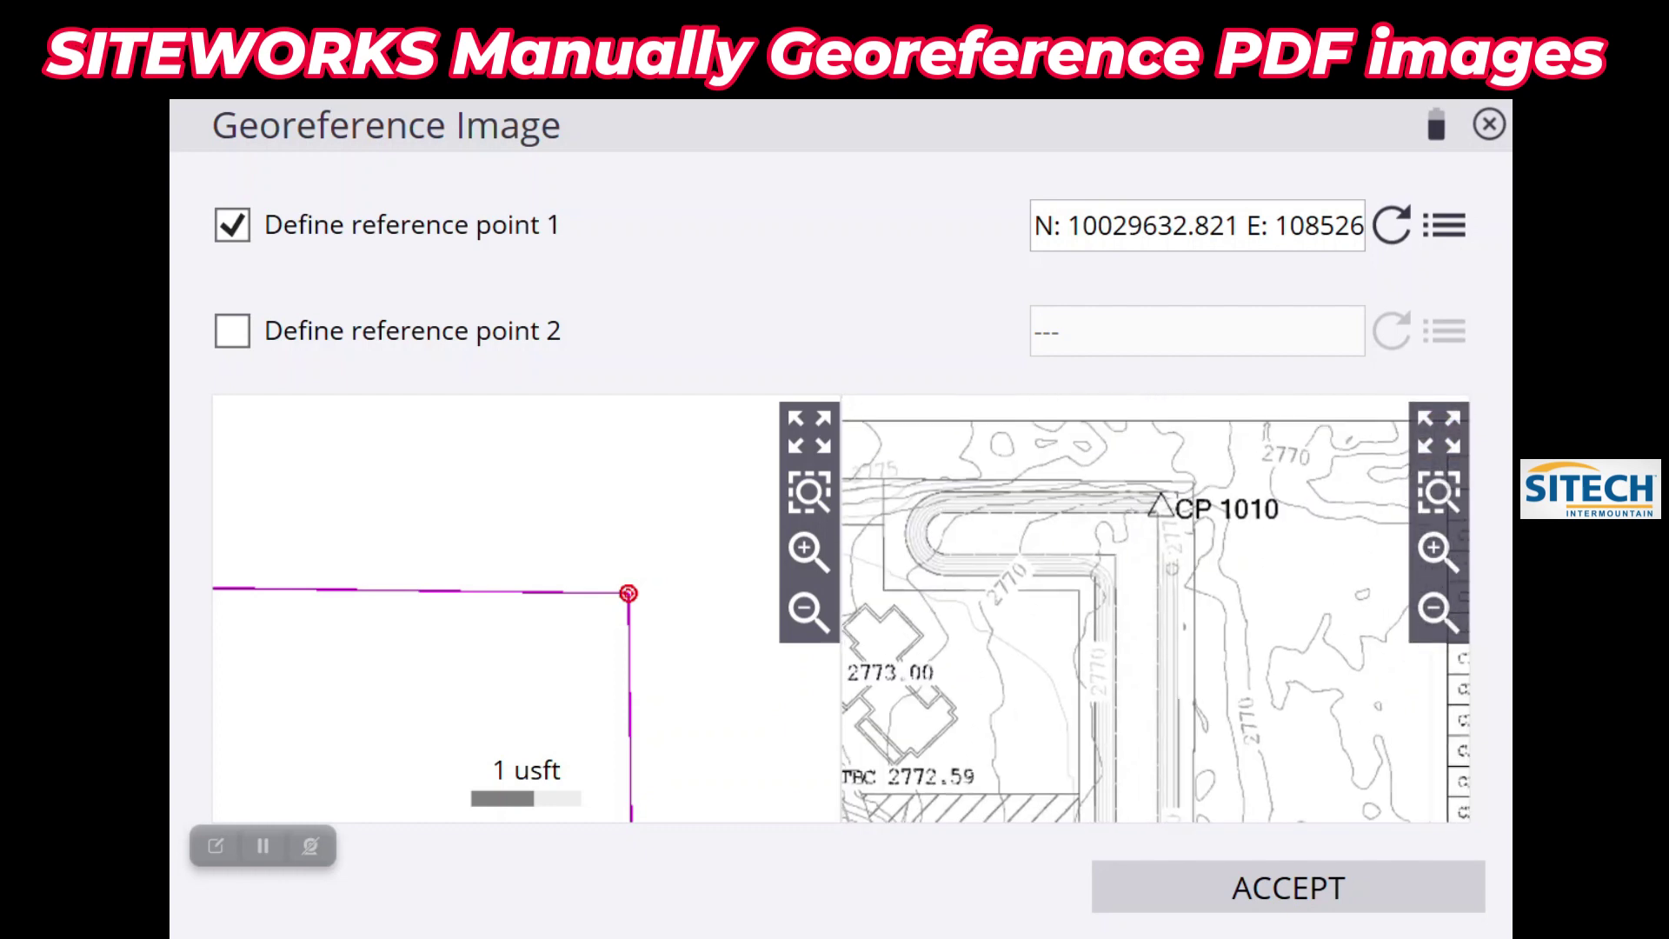
pyautogui.scroll(3, 1226, 499)
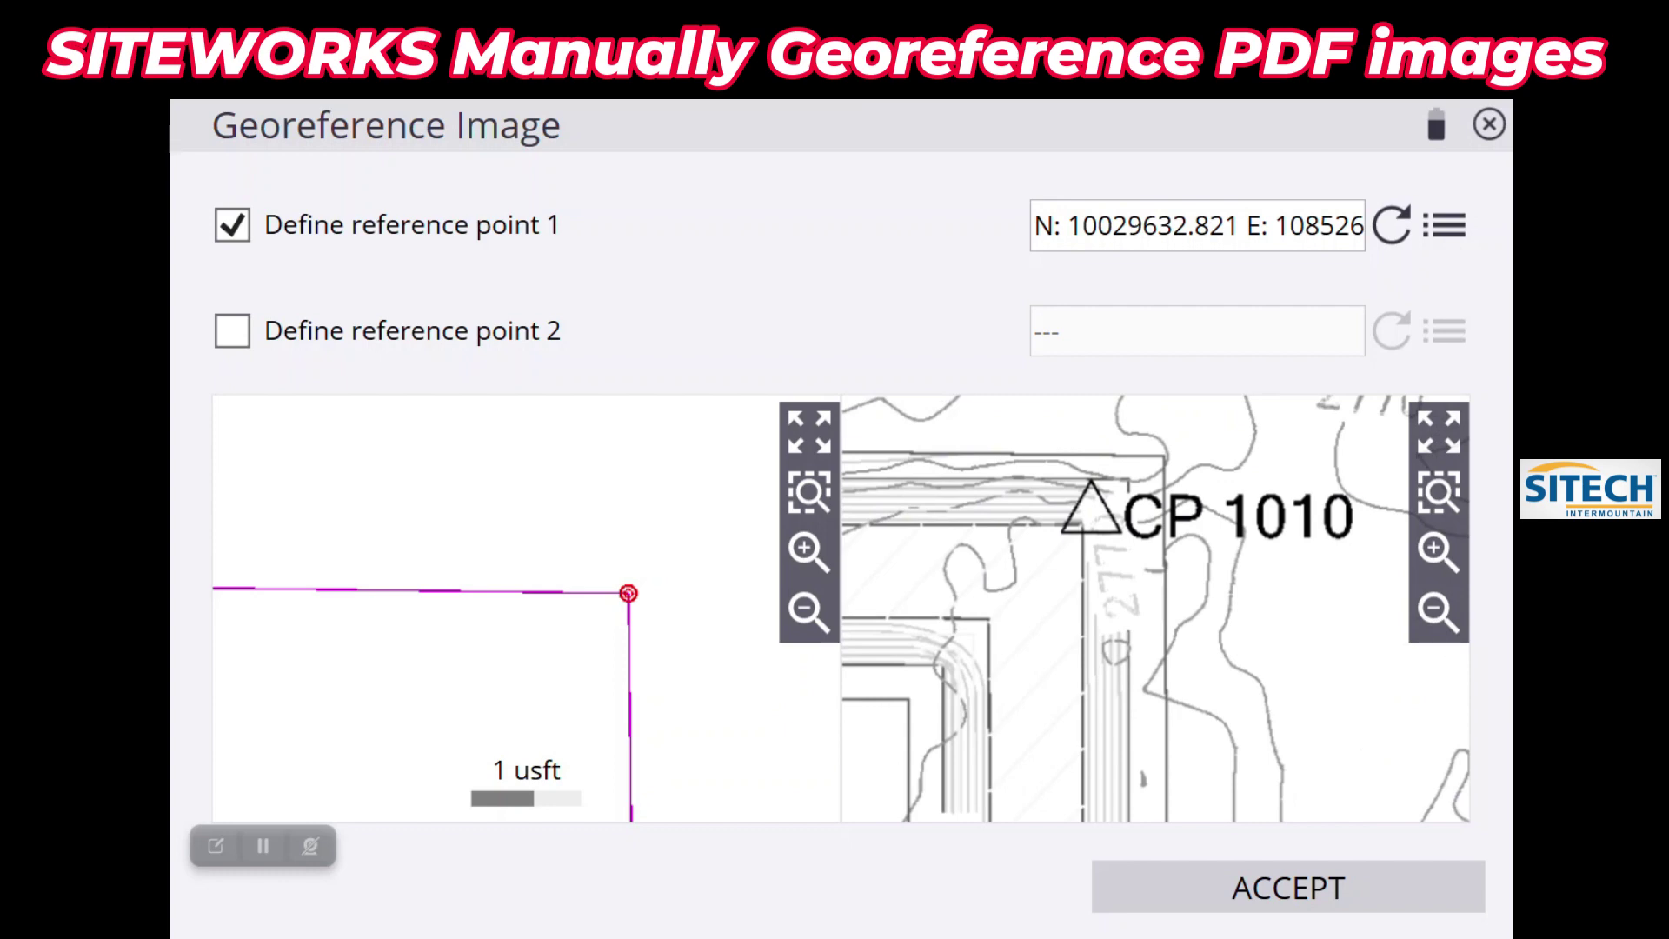
pyautogui.scroll(3, 1213, 417)
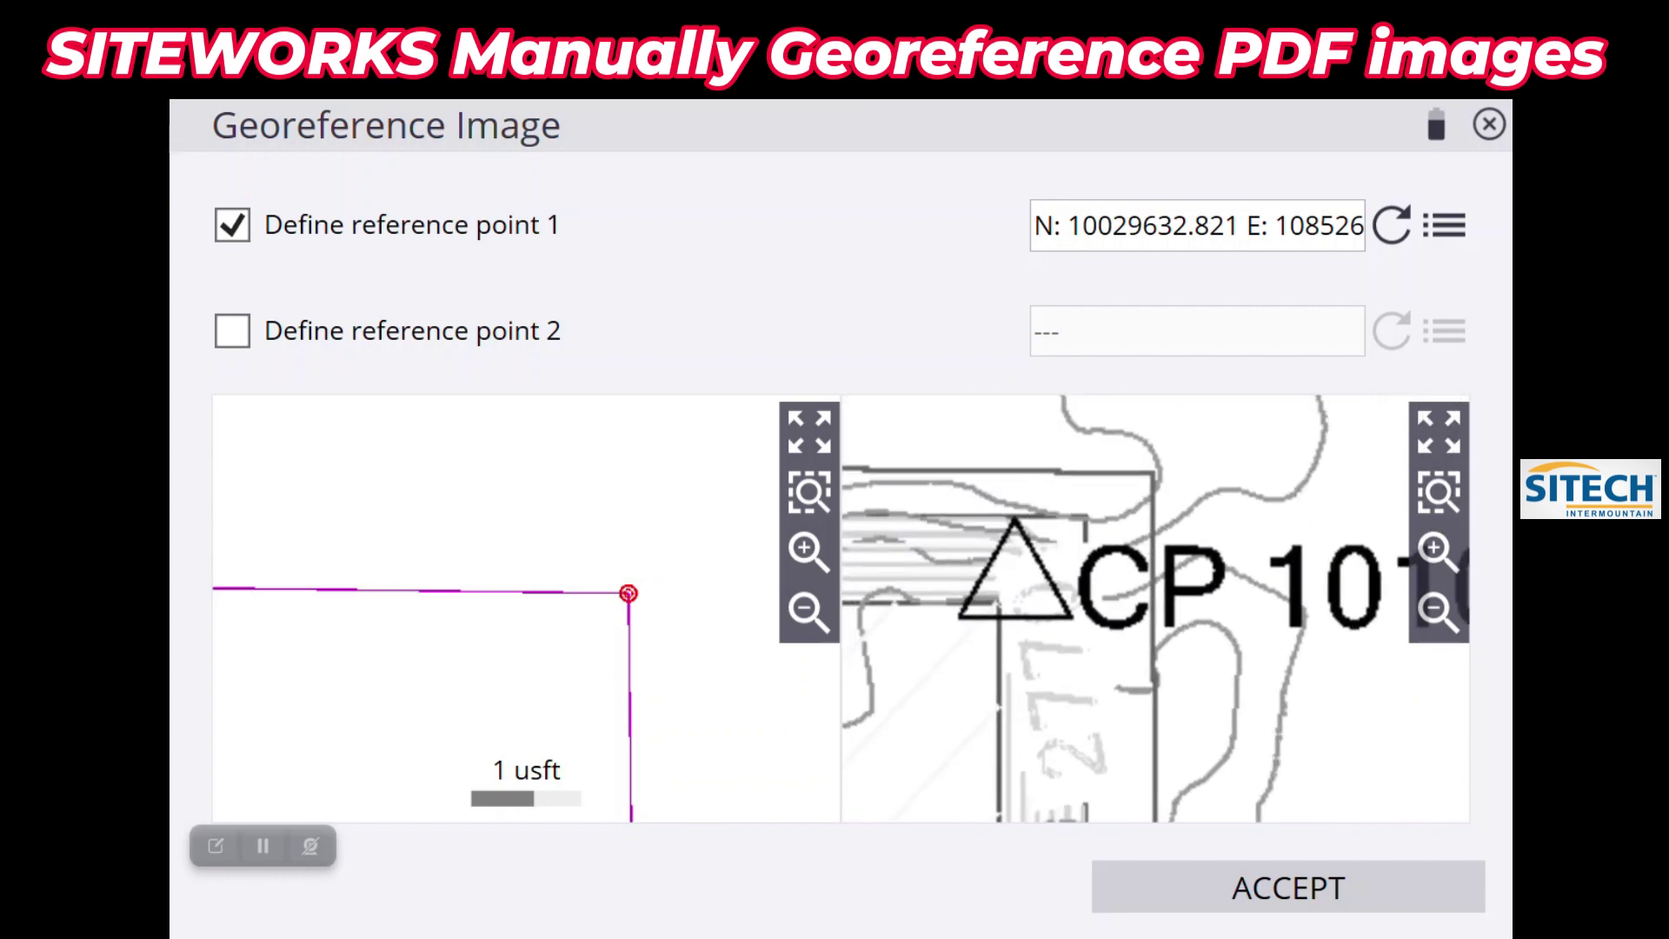
pyautogui.scroll(3, 1160, 487)
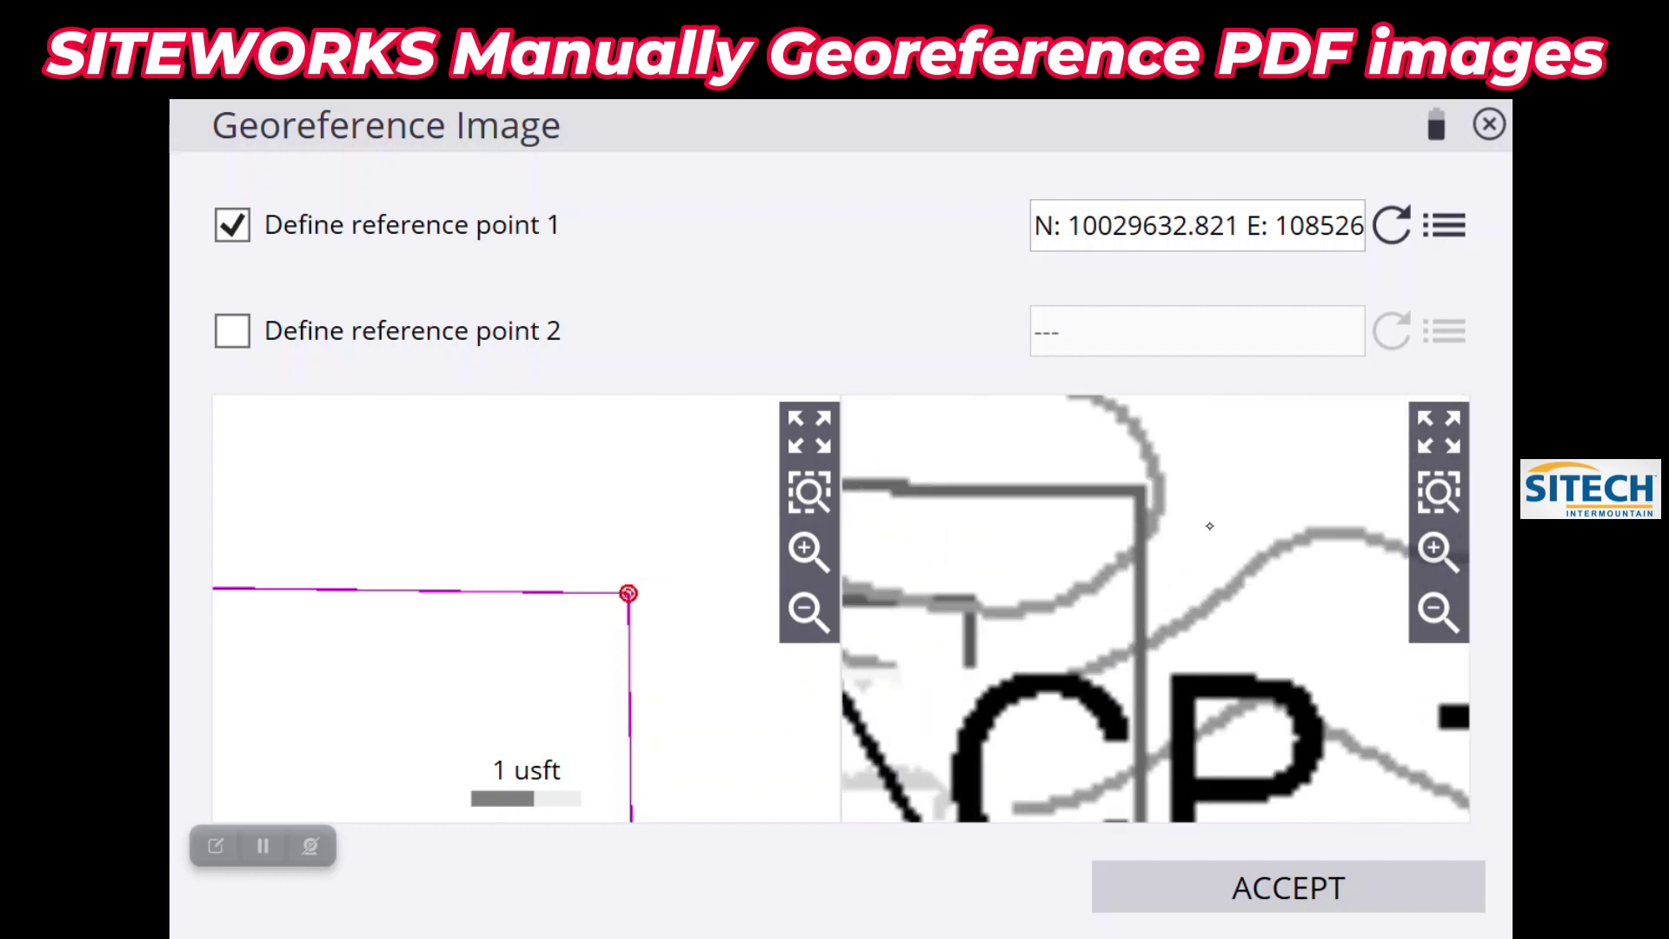
pyautogui.scroll(-2, 1188, 487)
pyautogui.scroll(4, 1187, 487)
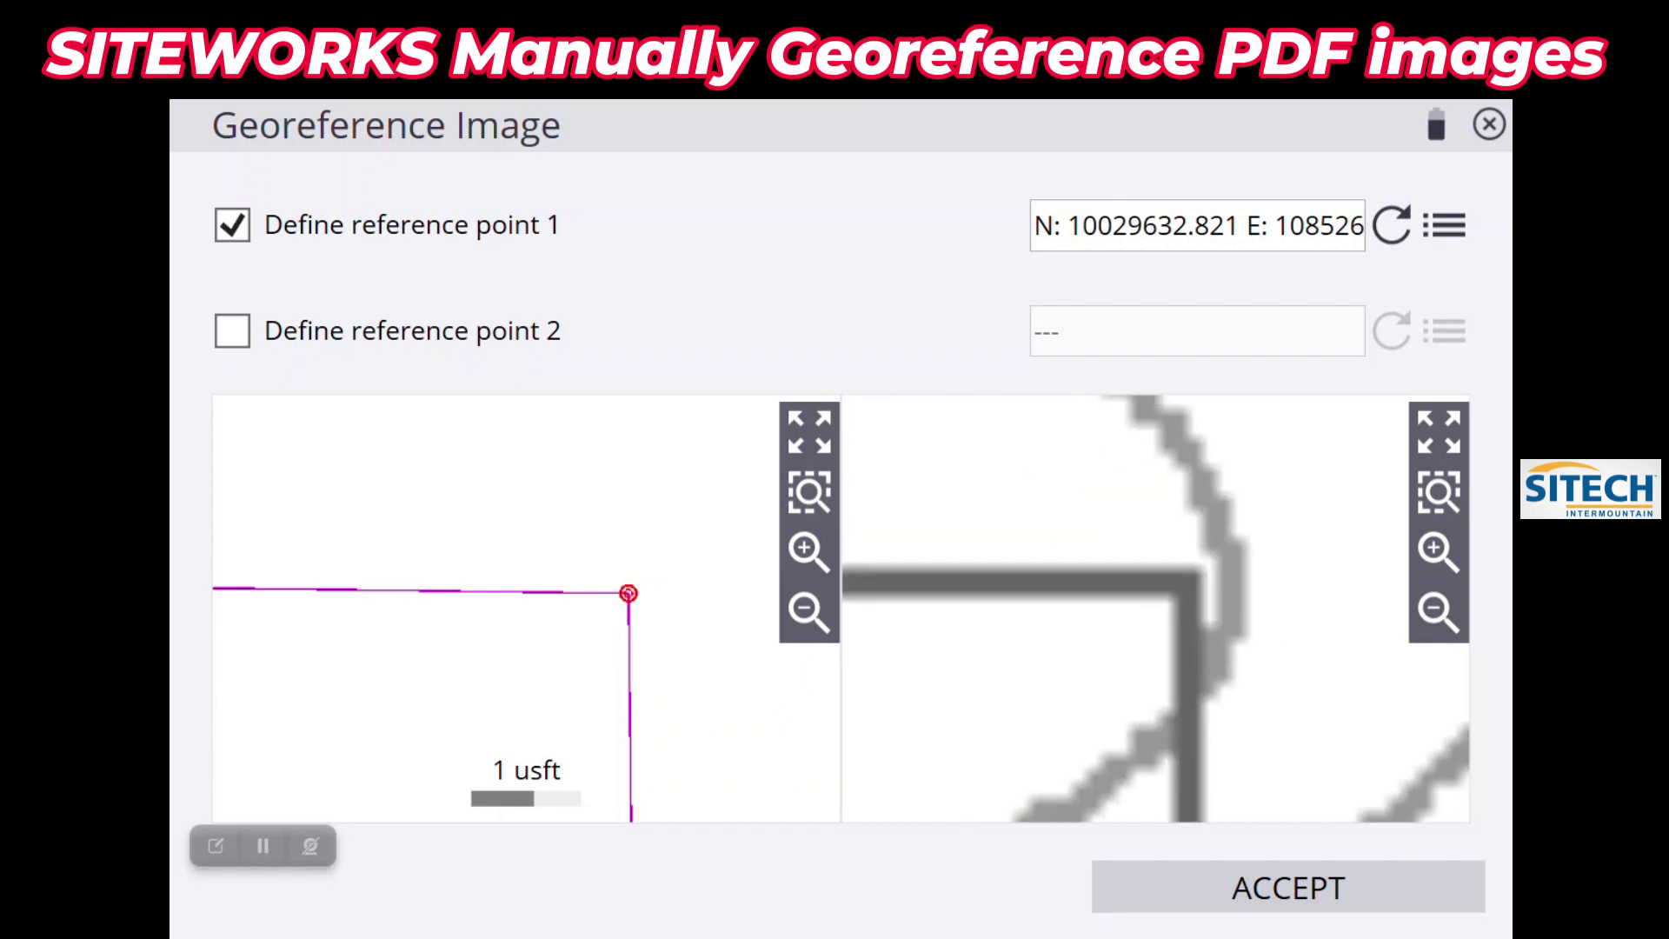
pyautogui.click(1187, 582)
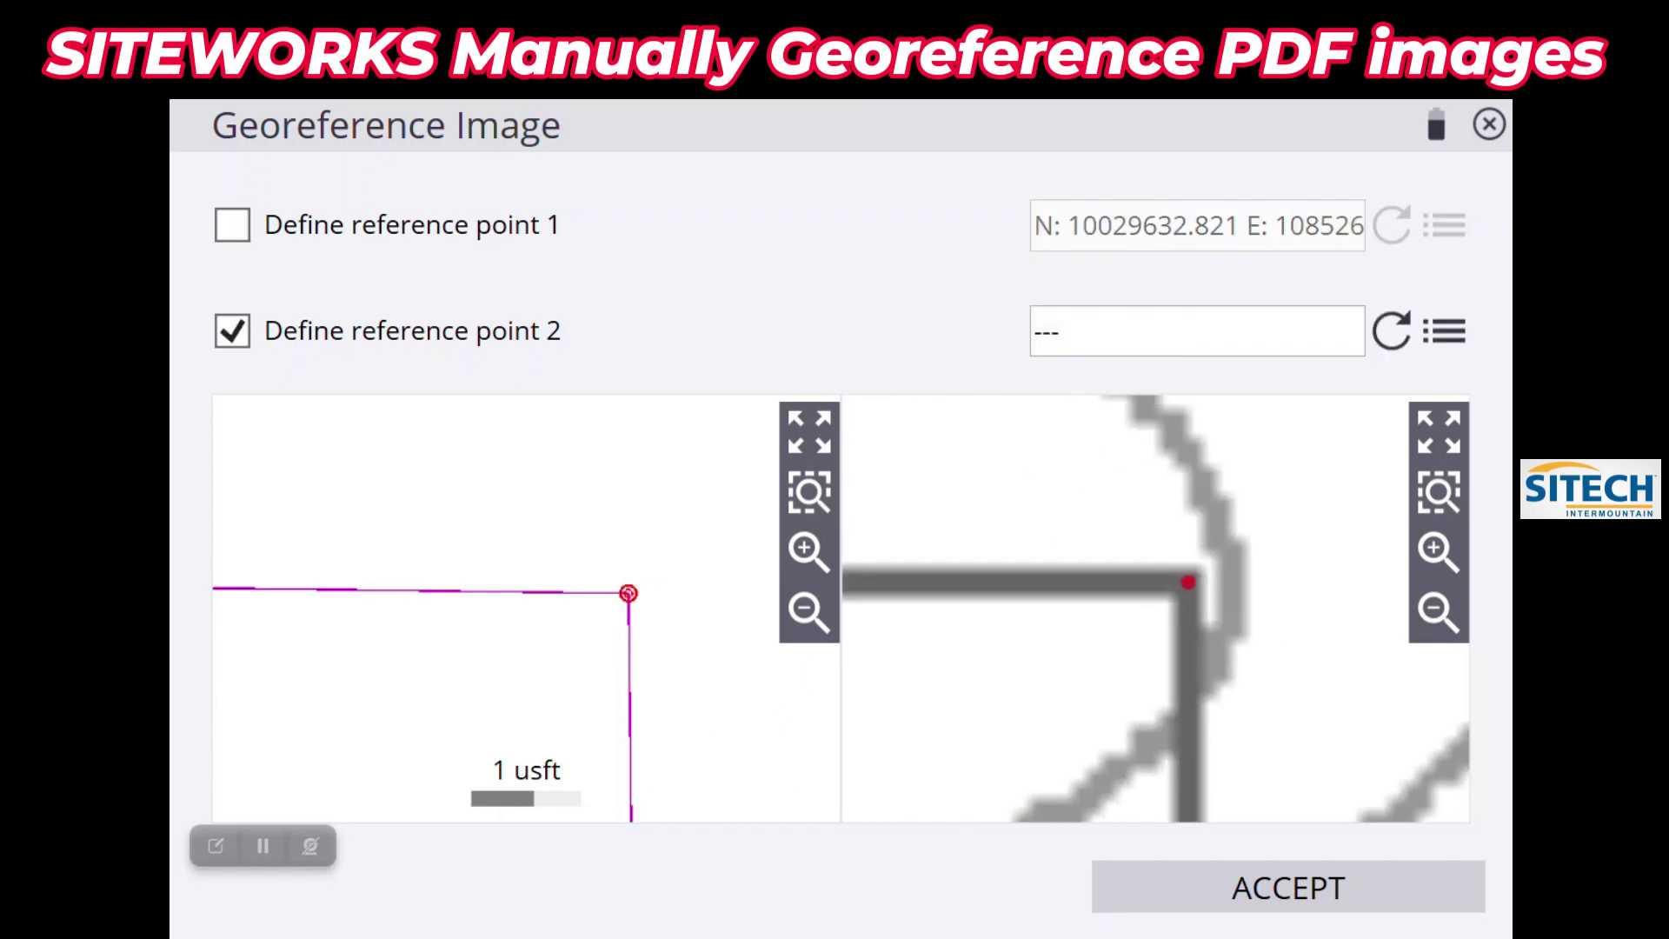
pyautogui.click(231, 224)
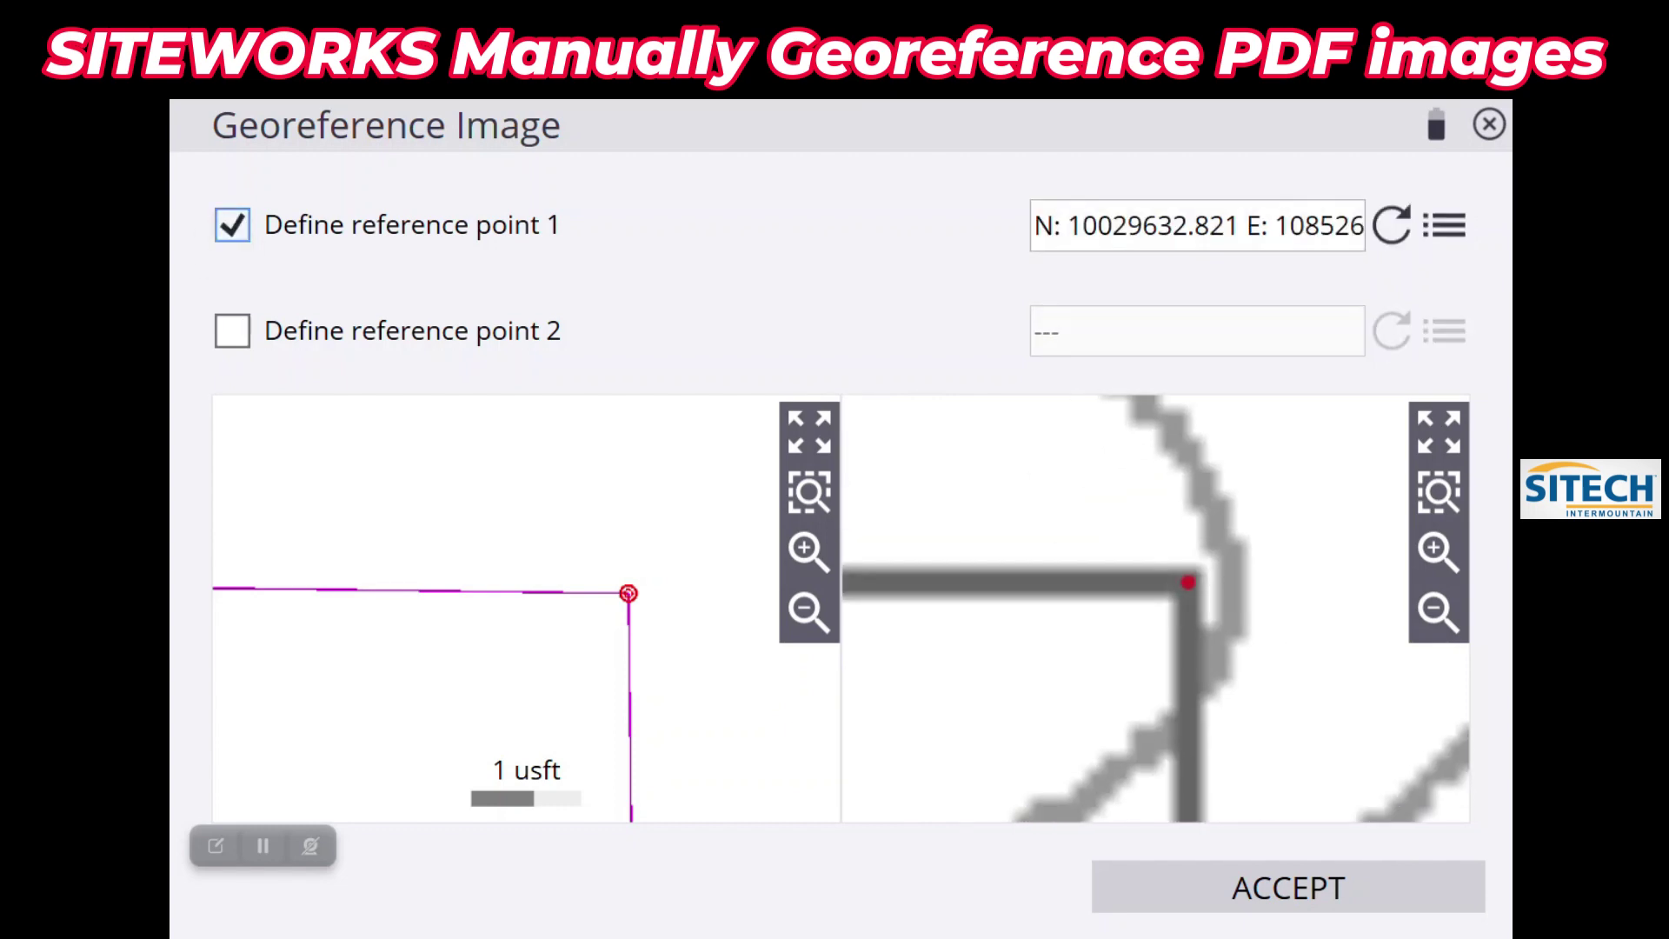
pyautogui.click(1187, 641)
pyautogui.click(1187, 582)
# Define reference point 2 in the design map at the inner magenta corner beside the green contoured area in the southwest.
pyautogui.click(232, 331)
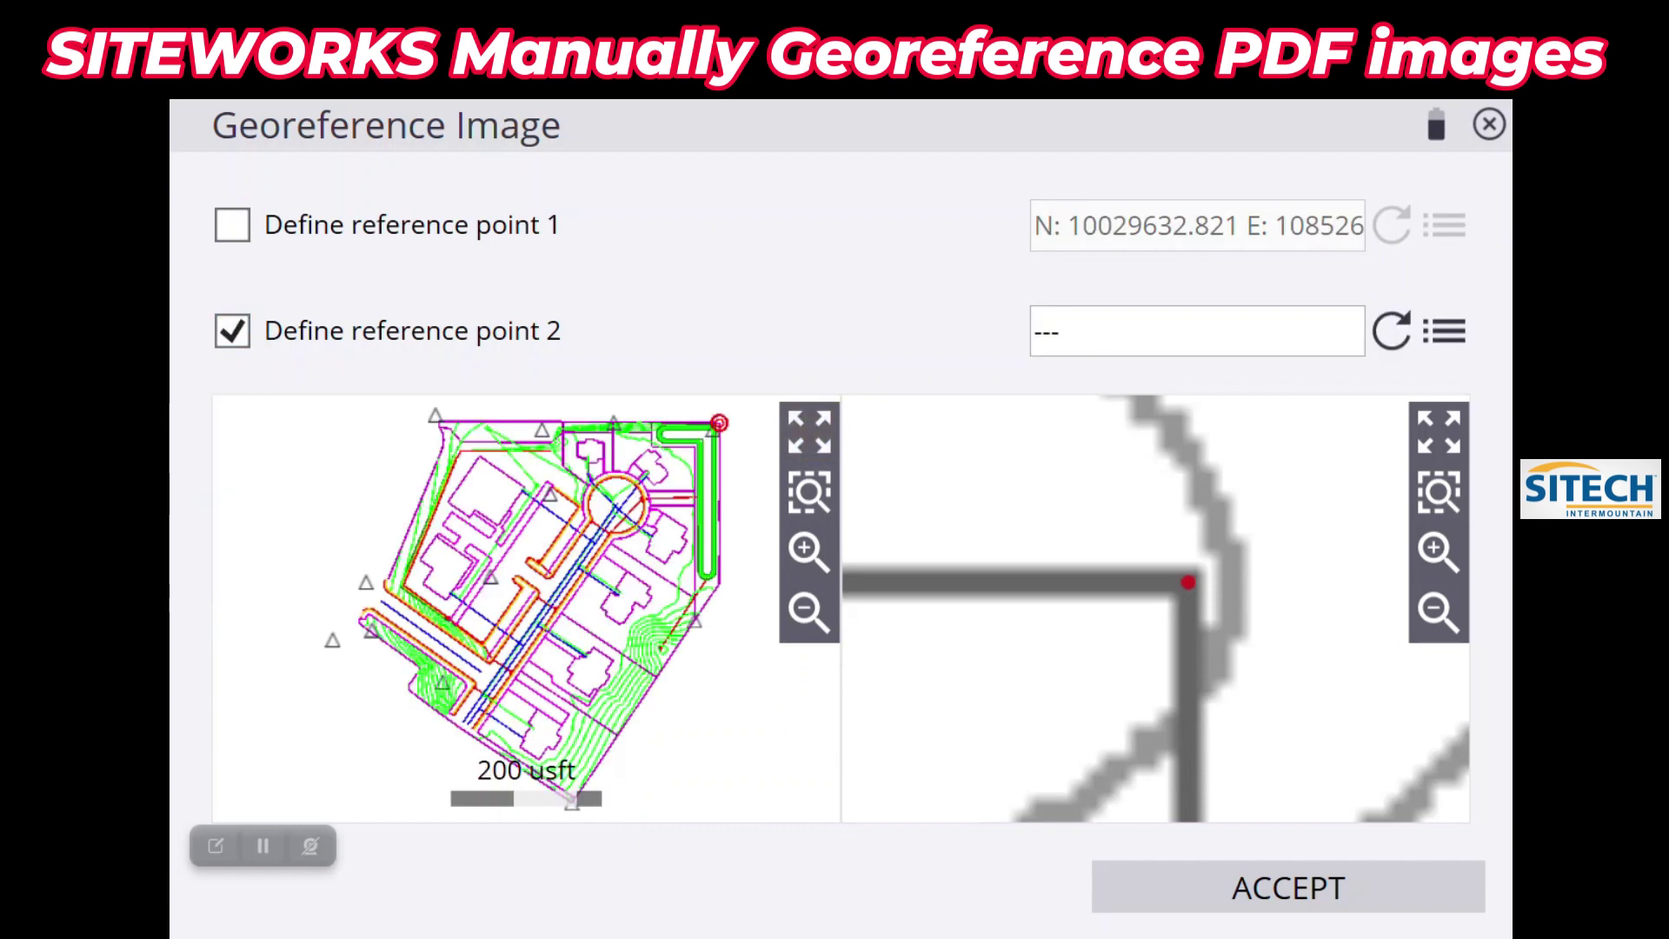
pyautogui.scroll(3, 429, 739)
pyautogui.scroll(8, 421, 688)
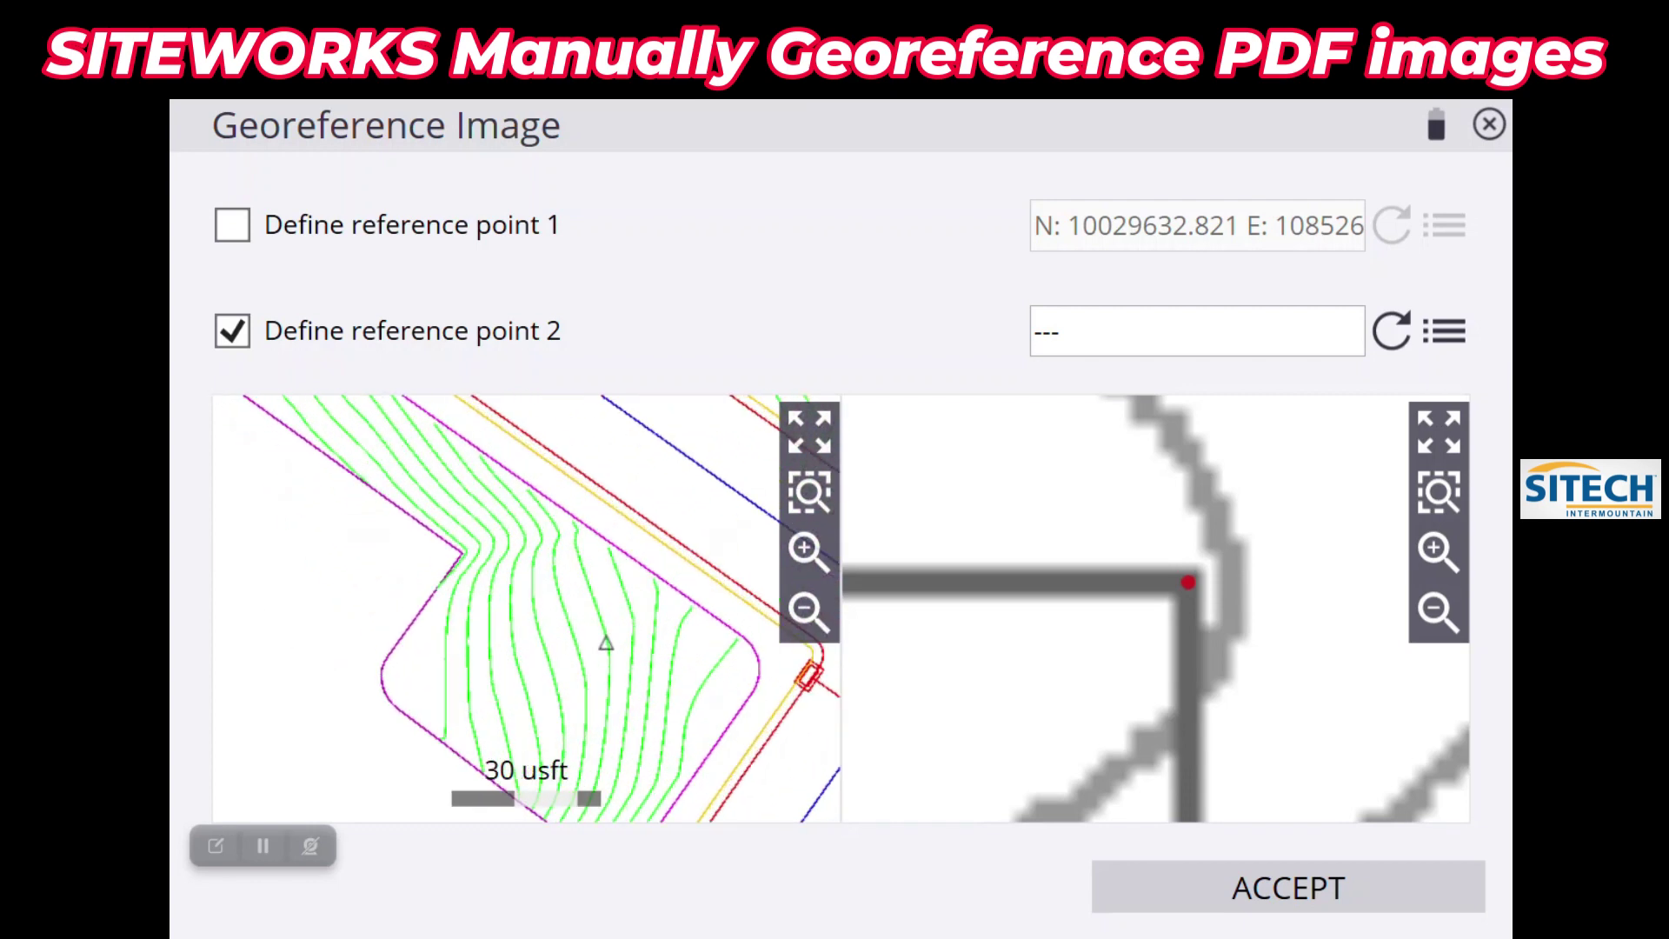
pyautogui.scroll(5, 443, 522)
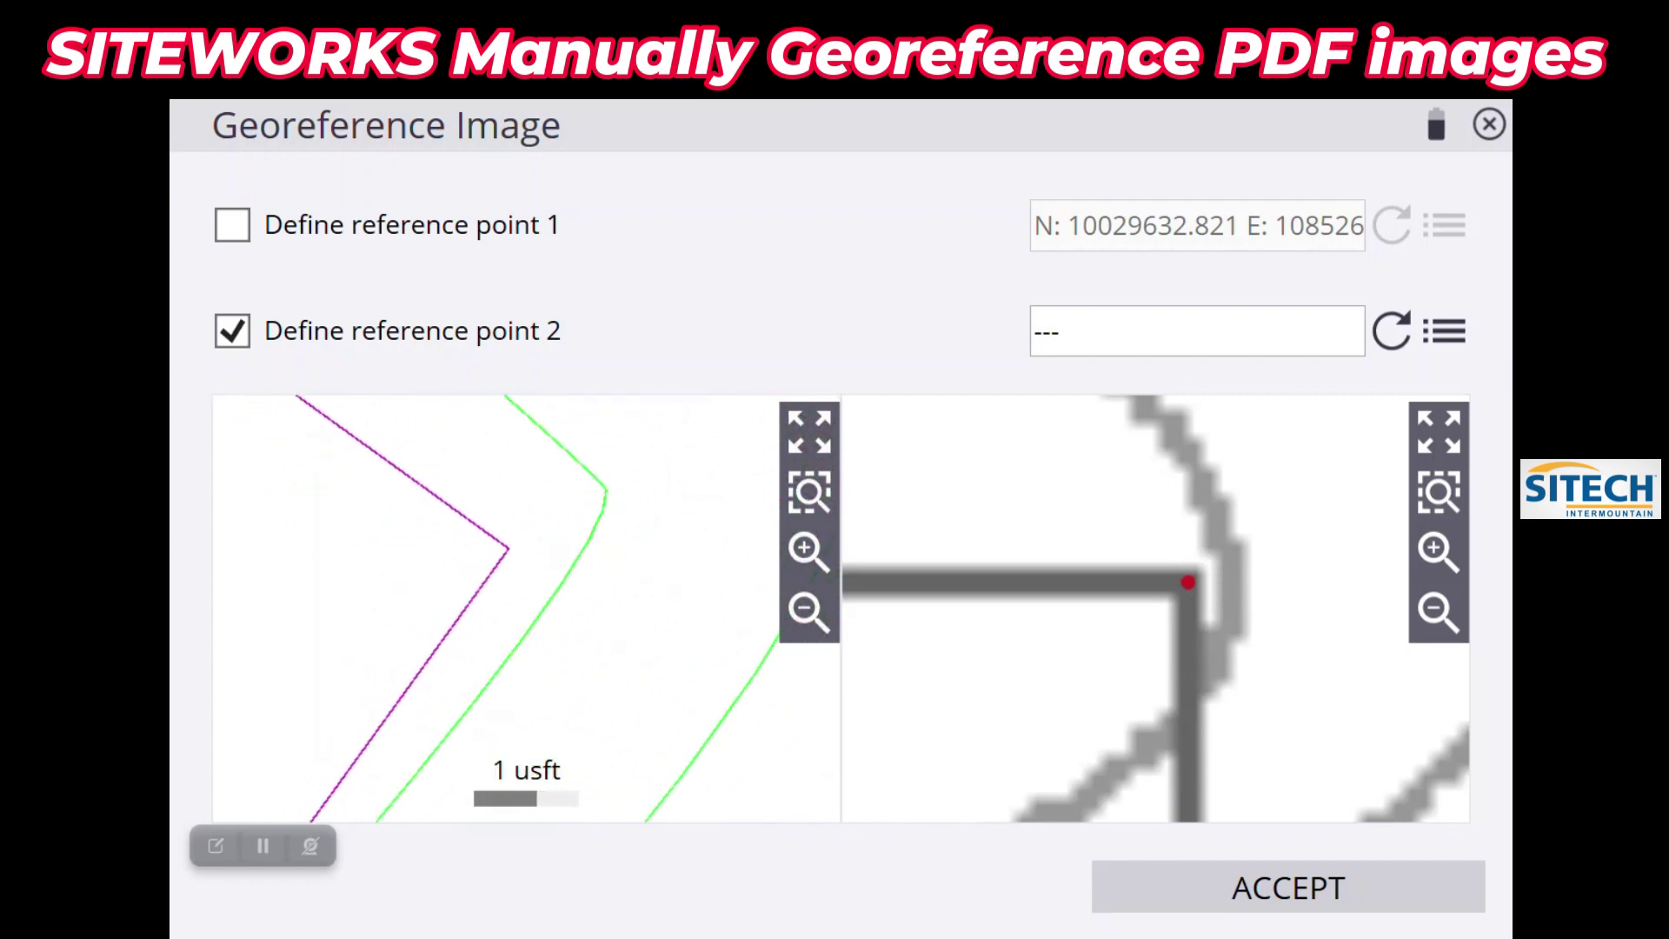
pyautogui.click(541, 516)
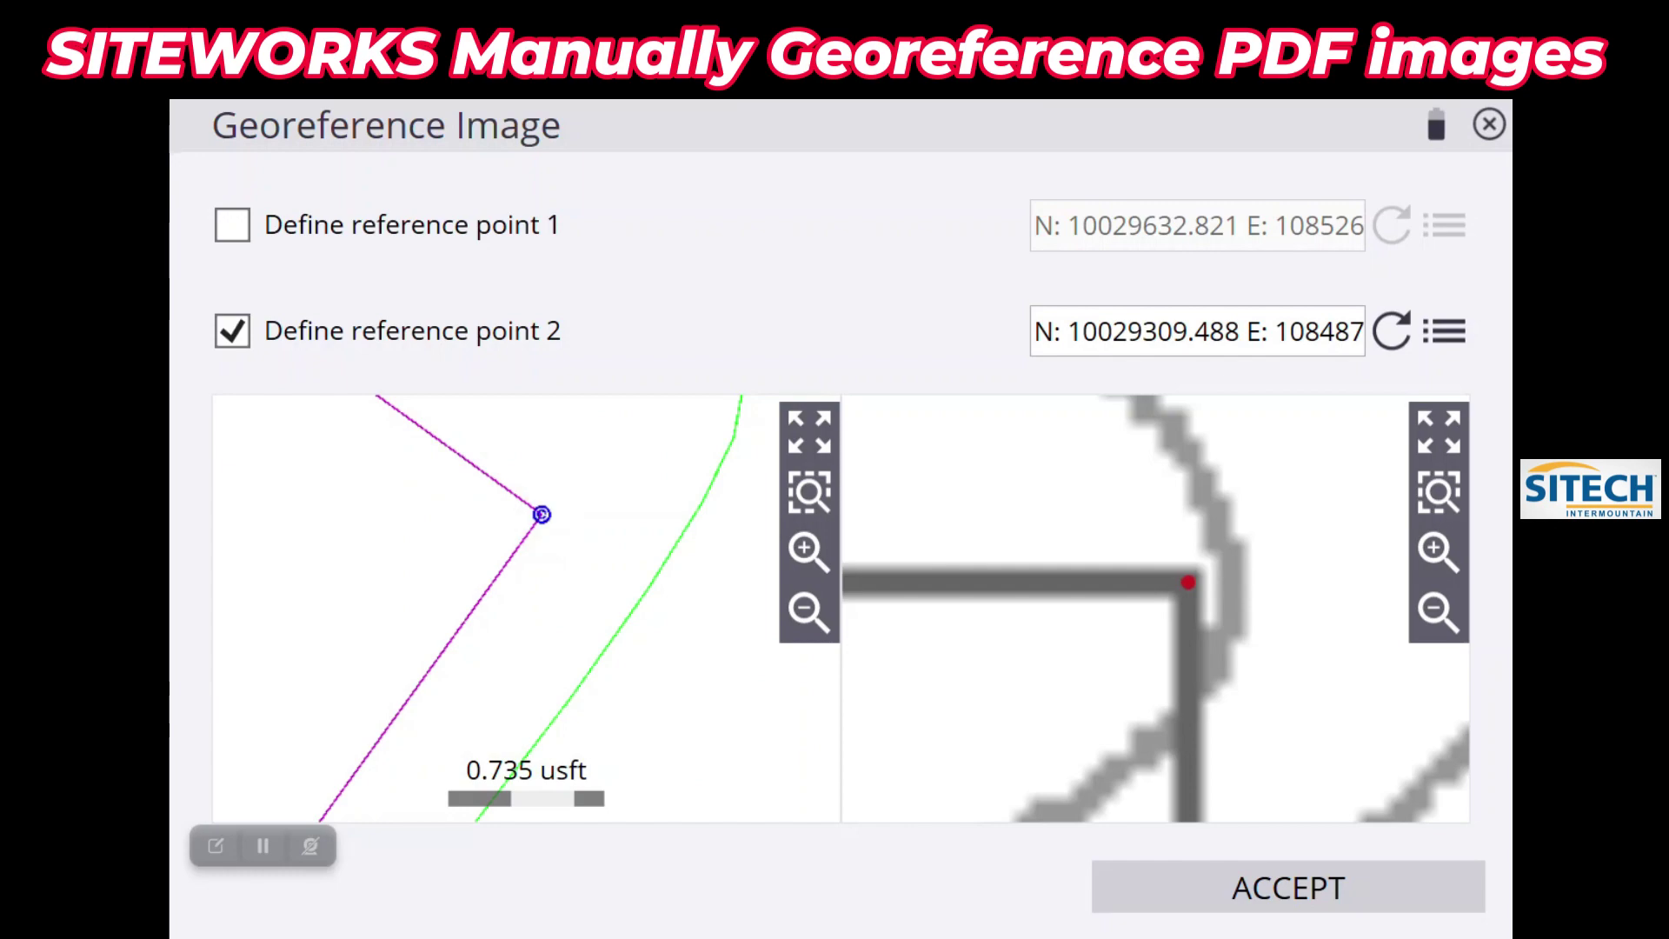
# Mark reference point 2 at the matching inner boundary corner in the PDF plan and accept the georeferencing.
pyautogui.click(1439, 432)
pyautogui.scroll(6, 1130, 608)
pyautogui.scroll(8, 1068, 727)
pyautogui.scroll(6, 1092, 719)
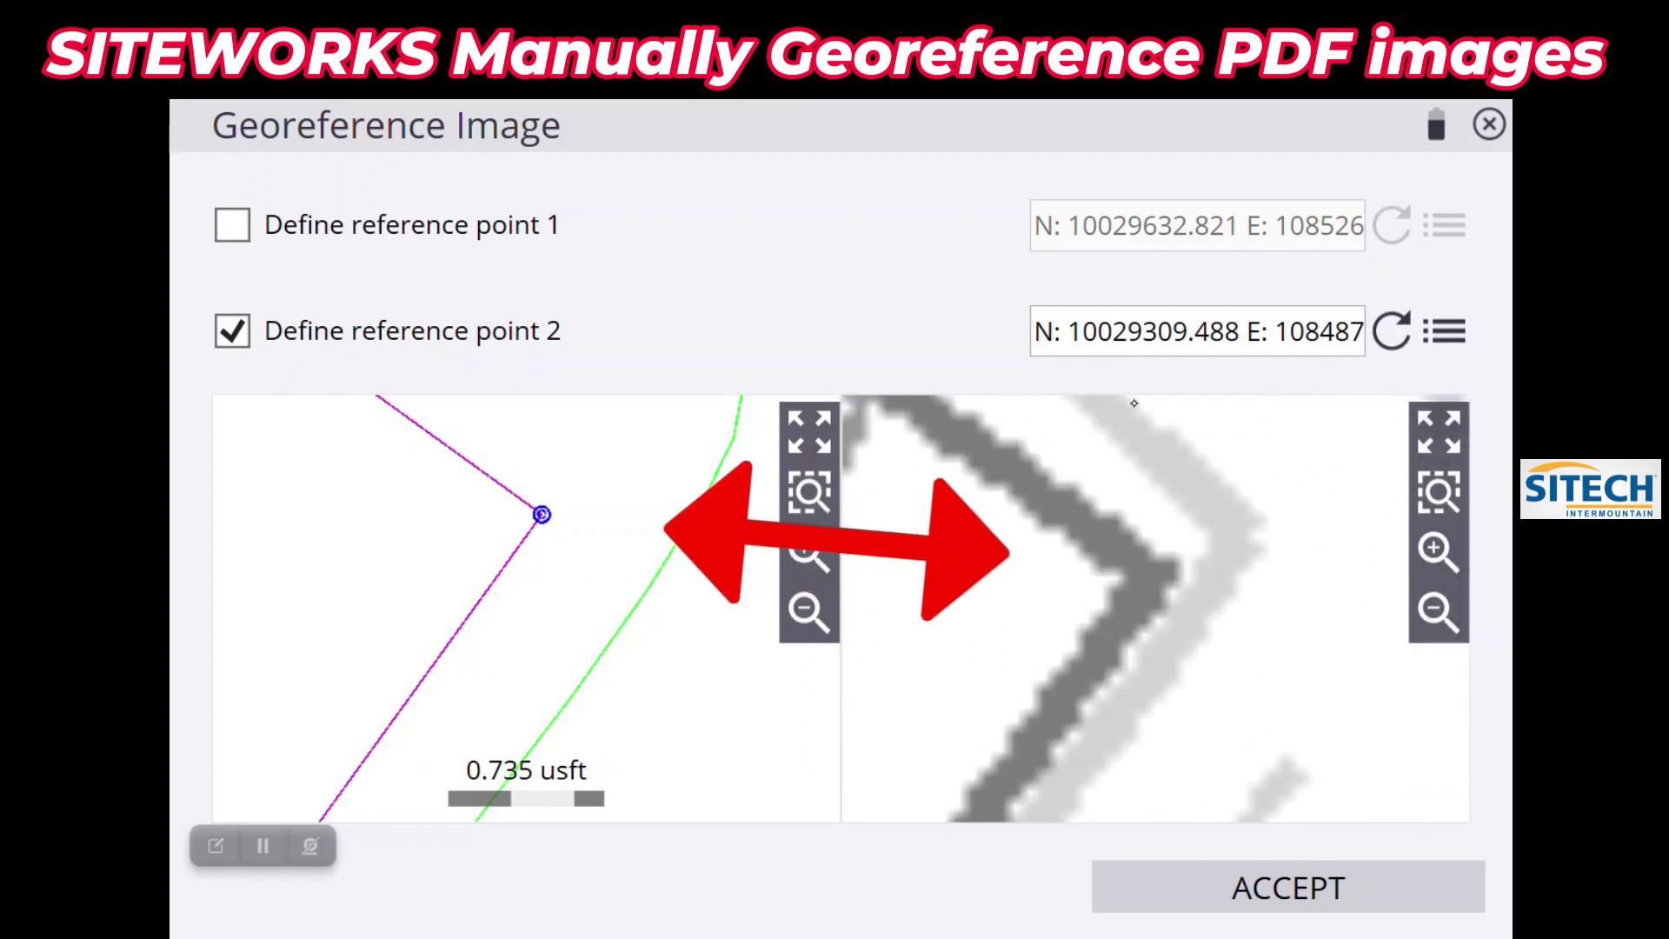
pyautogui.click(1151, 569)
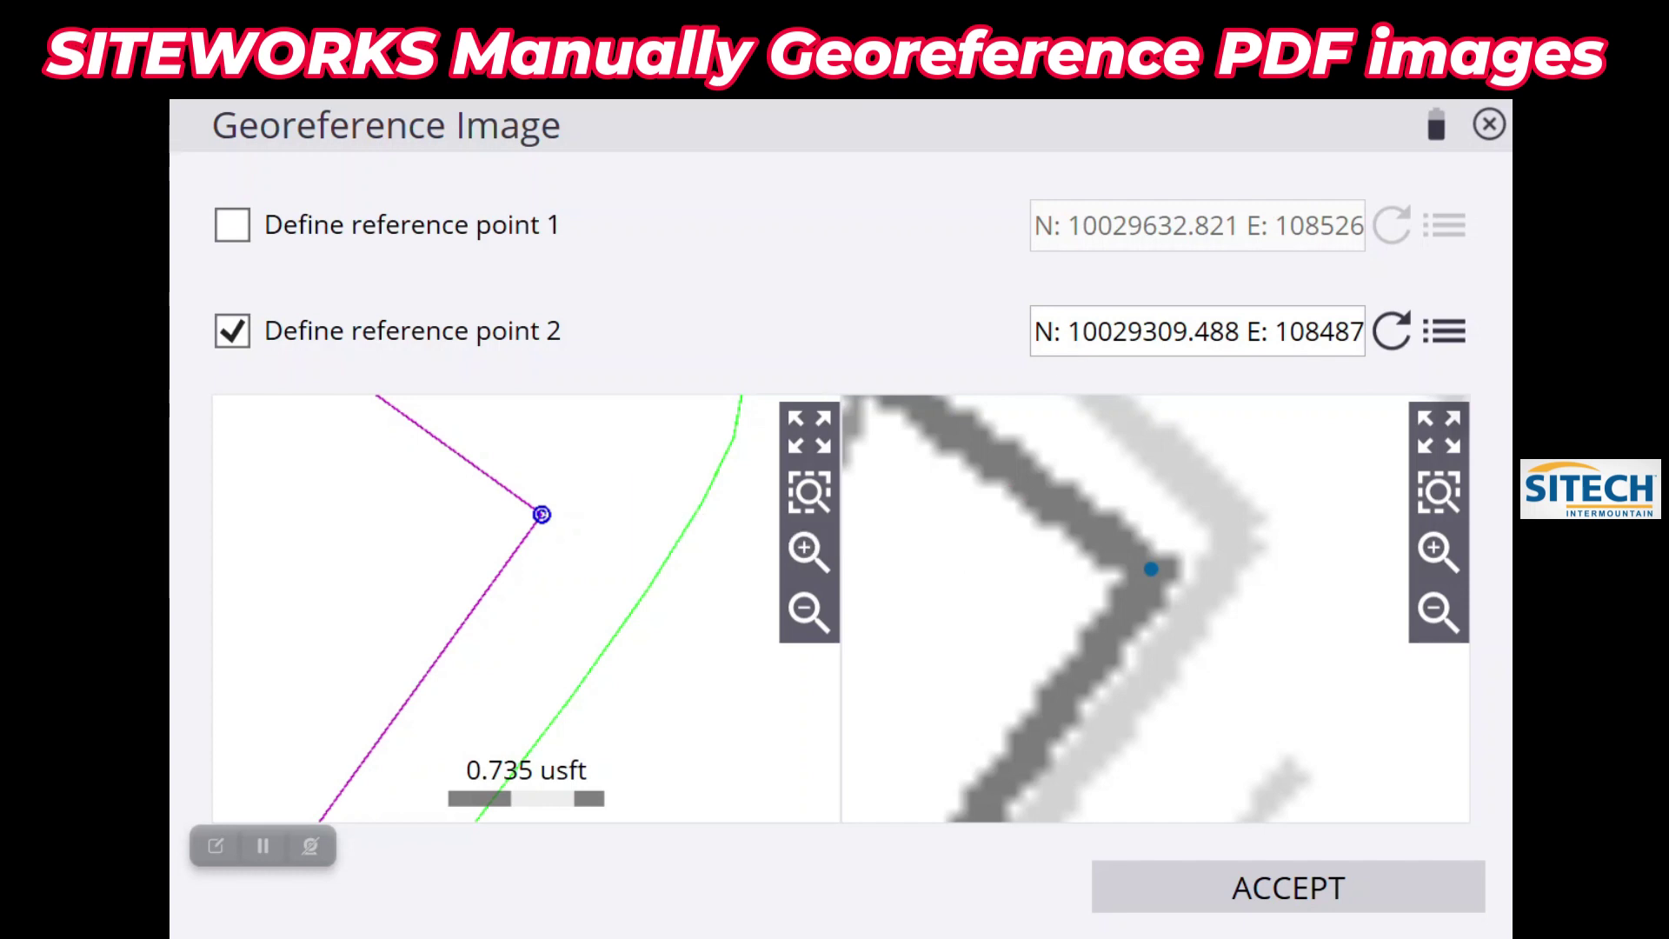
pyautogui.click(1288, 887)
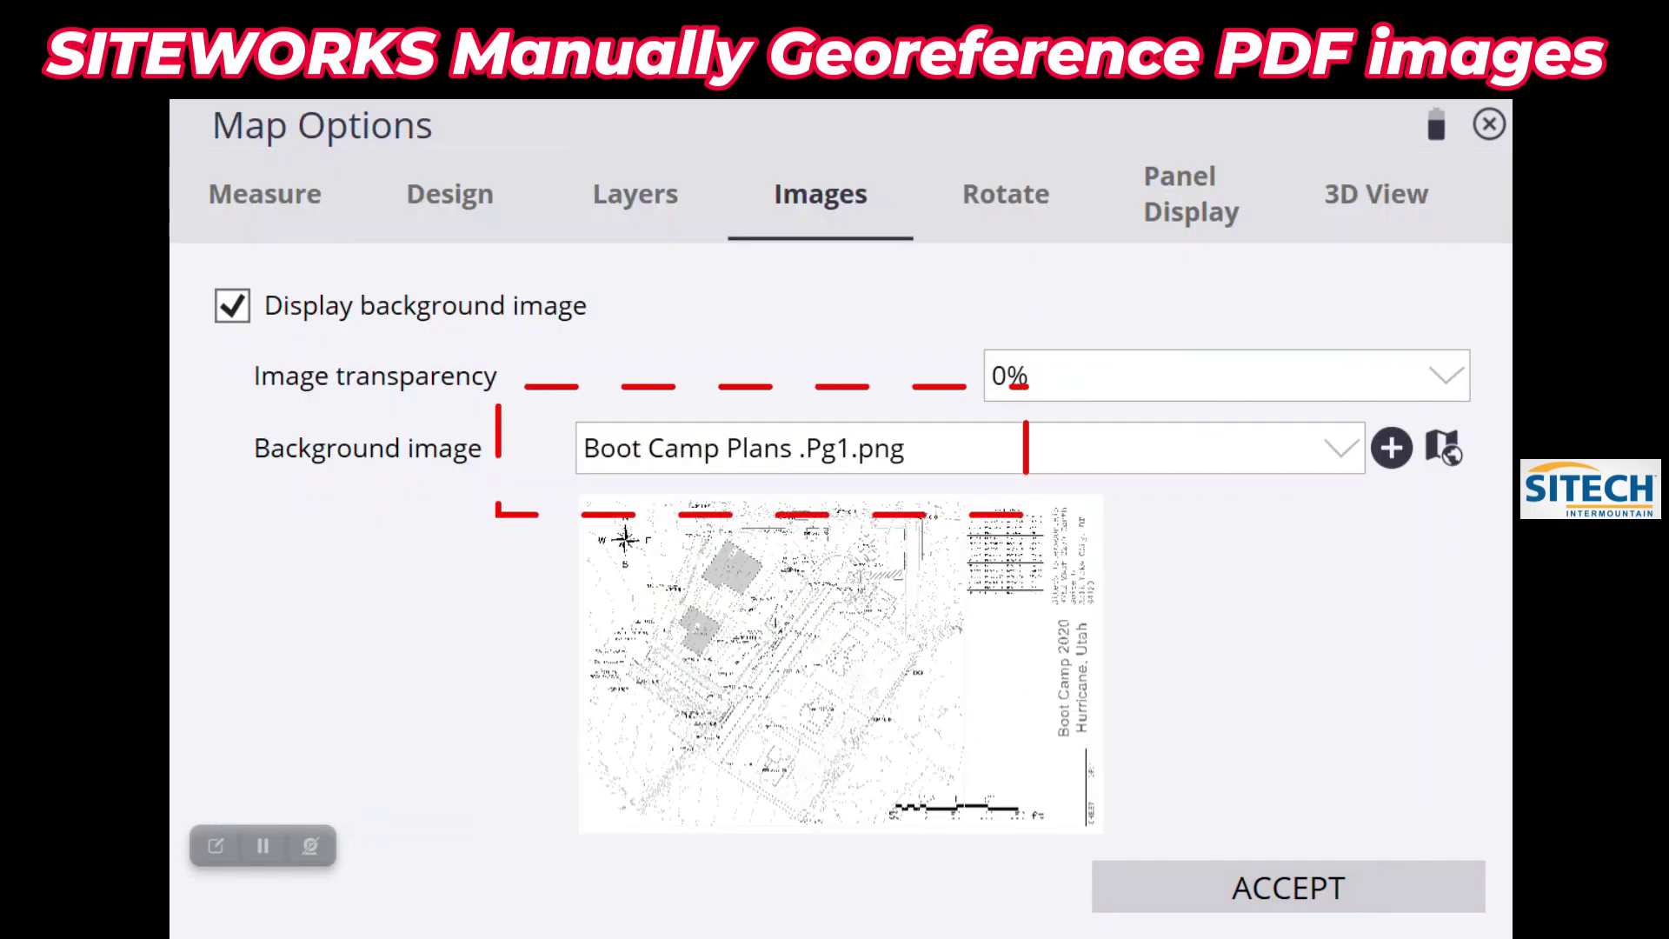
pyautogui.click(1330, 444)
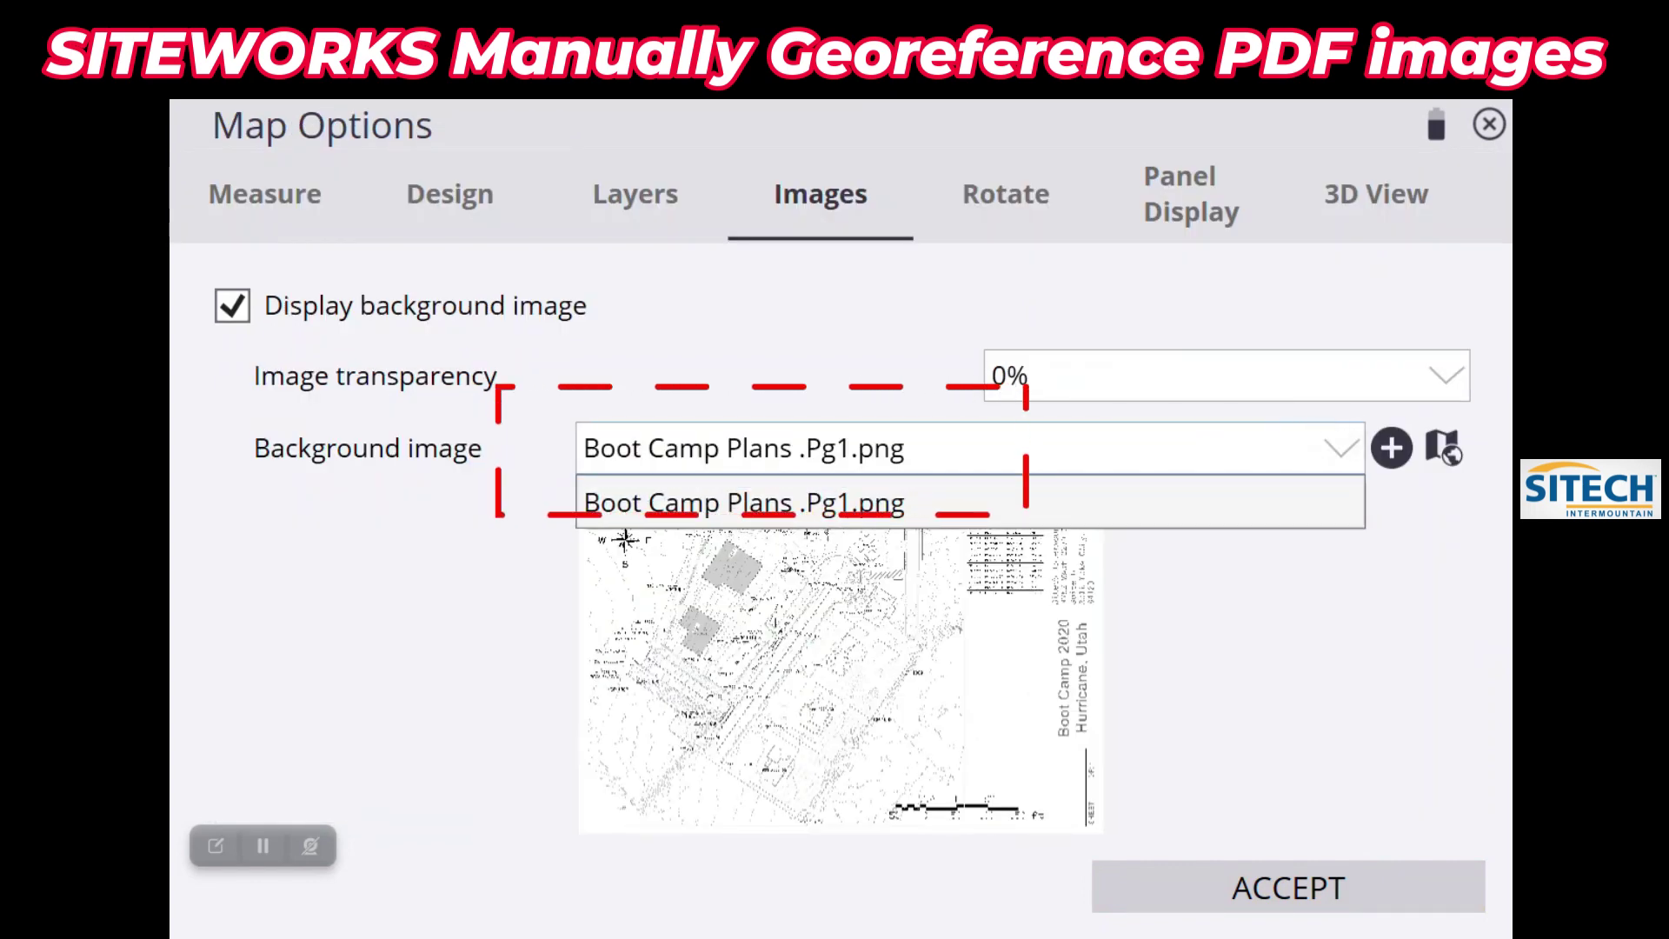
pyautogui.click(1326, 447)
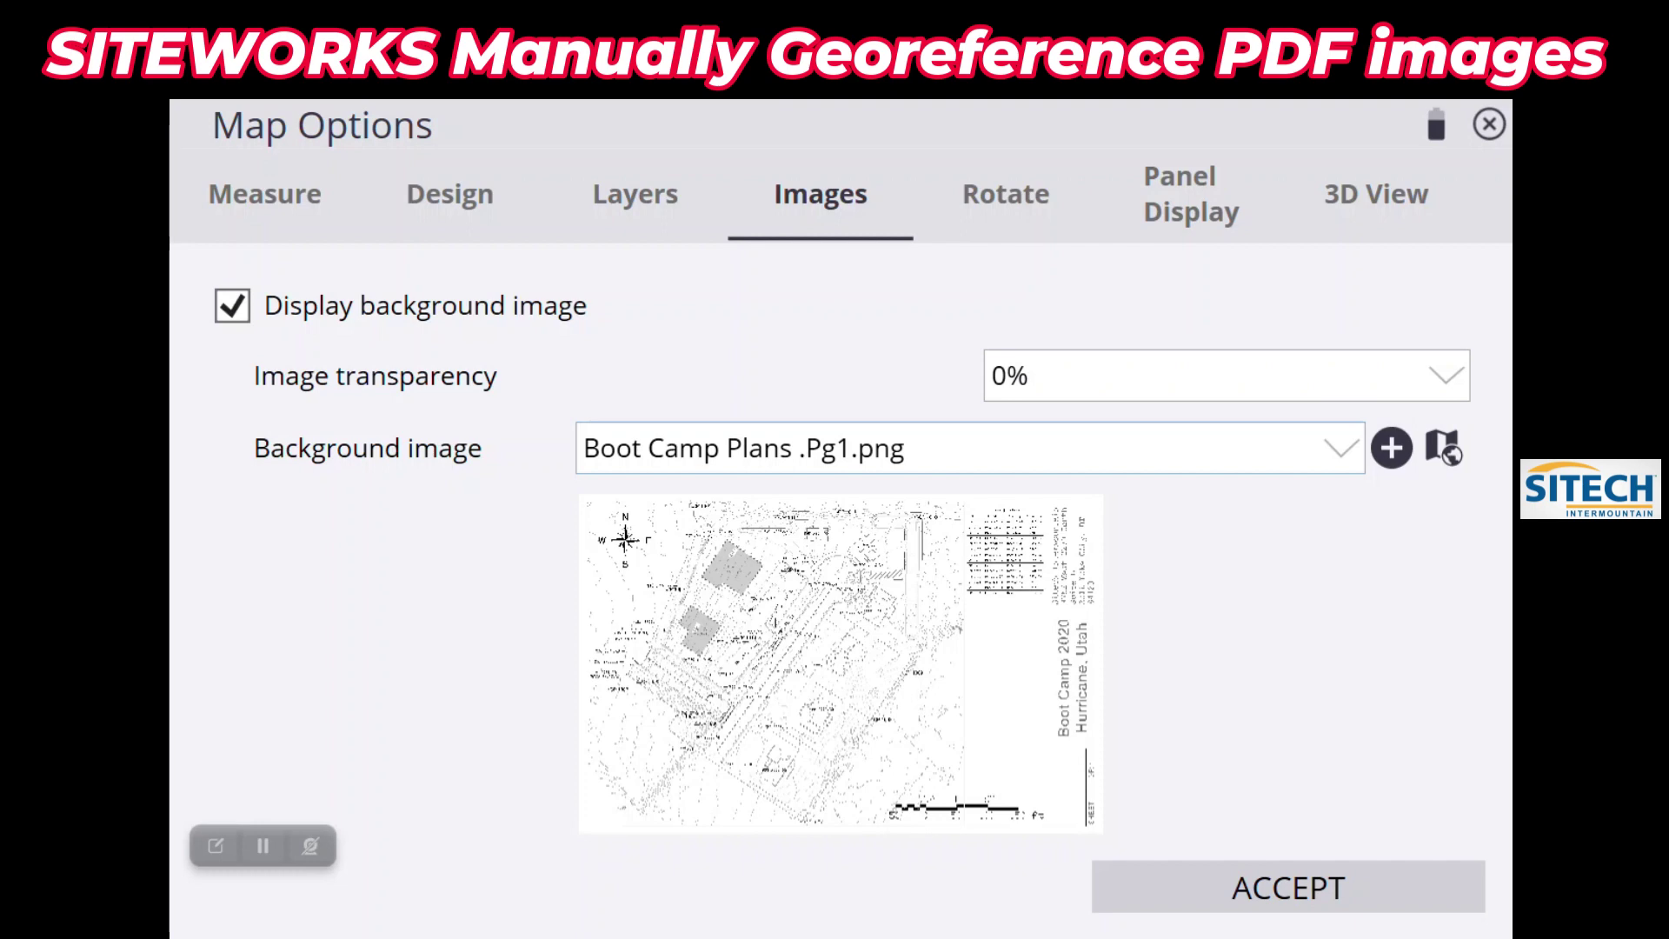
# Set the background image transparency to 90%.
pyautogui.click(1445, 375)
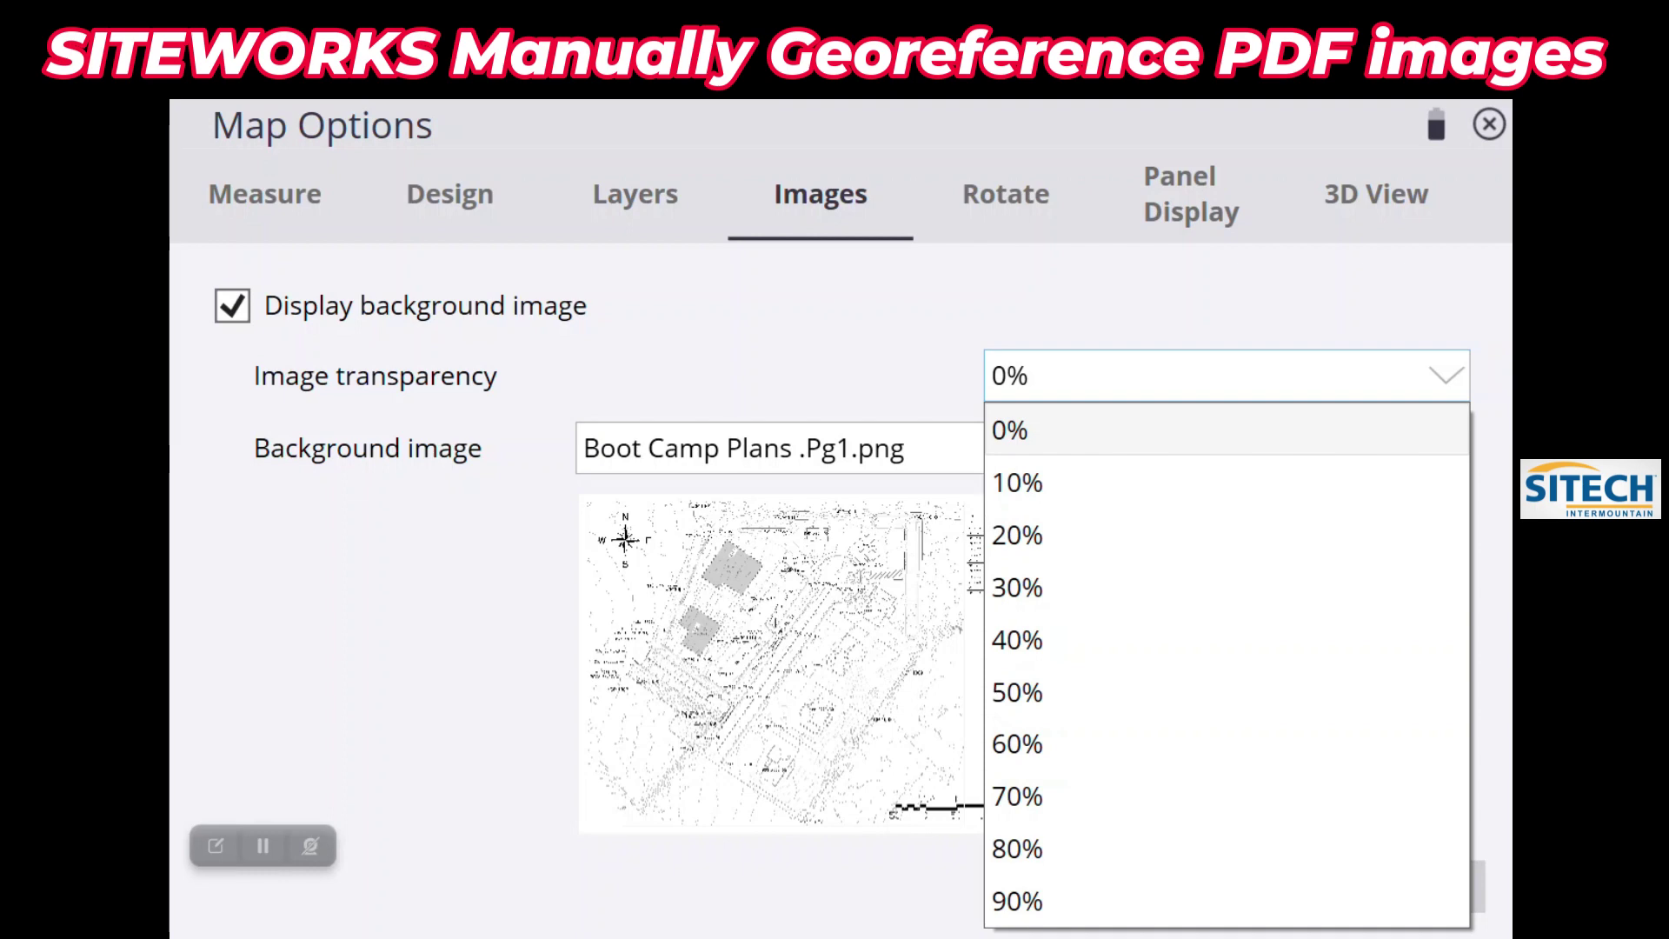
pyautogui.press('Escape')
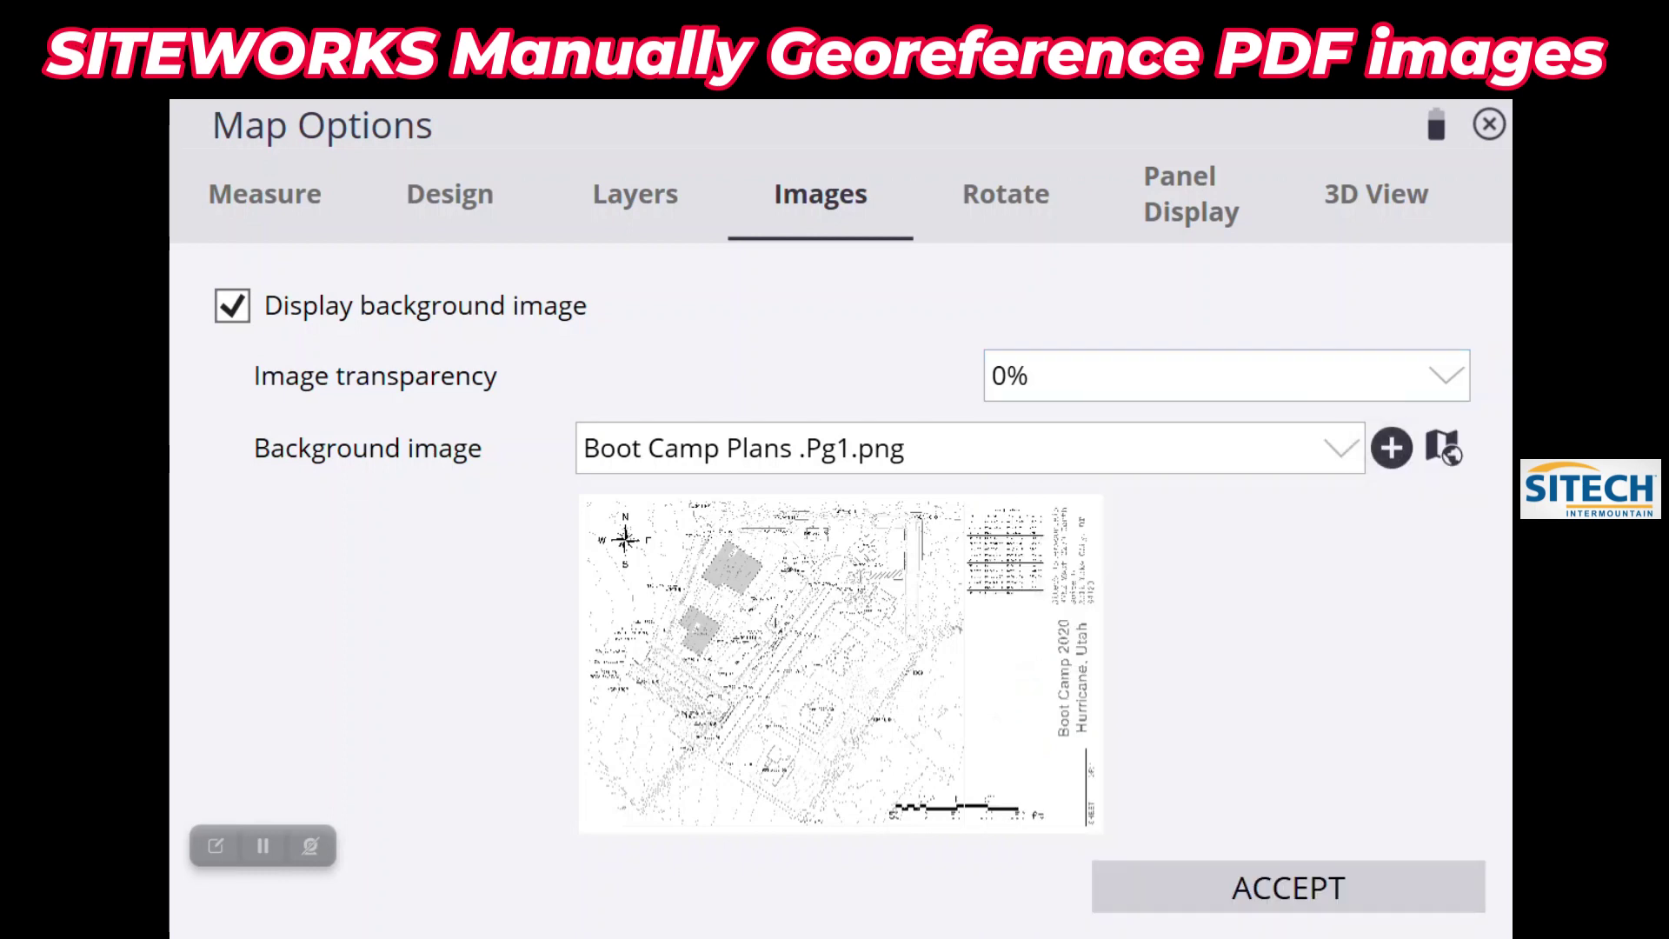
pyautogui.hotkey('alt', 'Down')
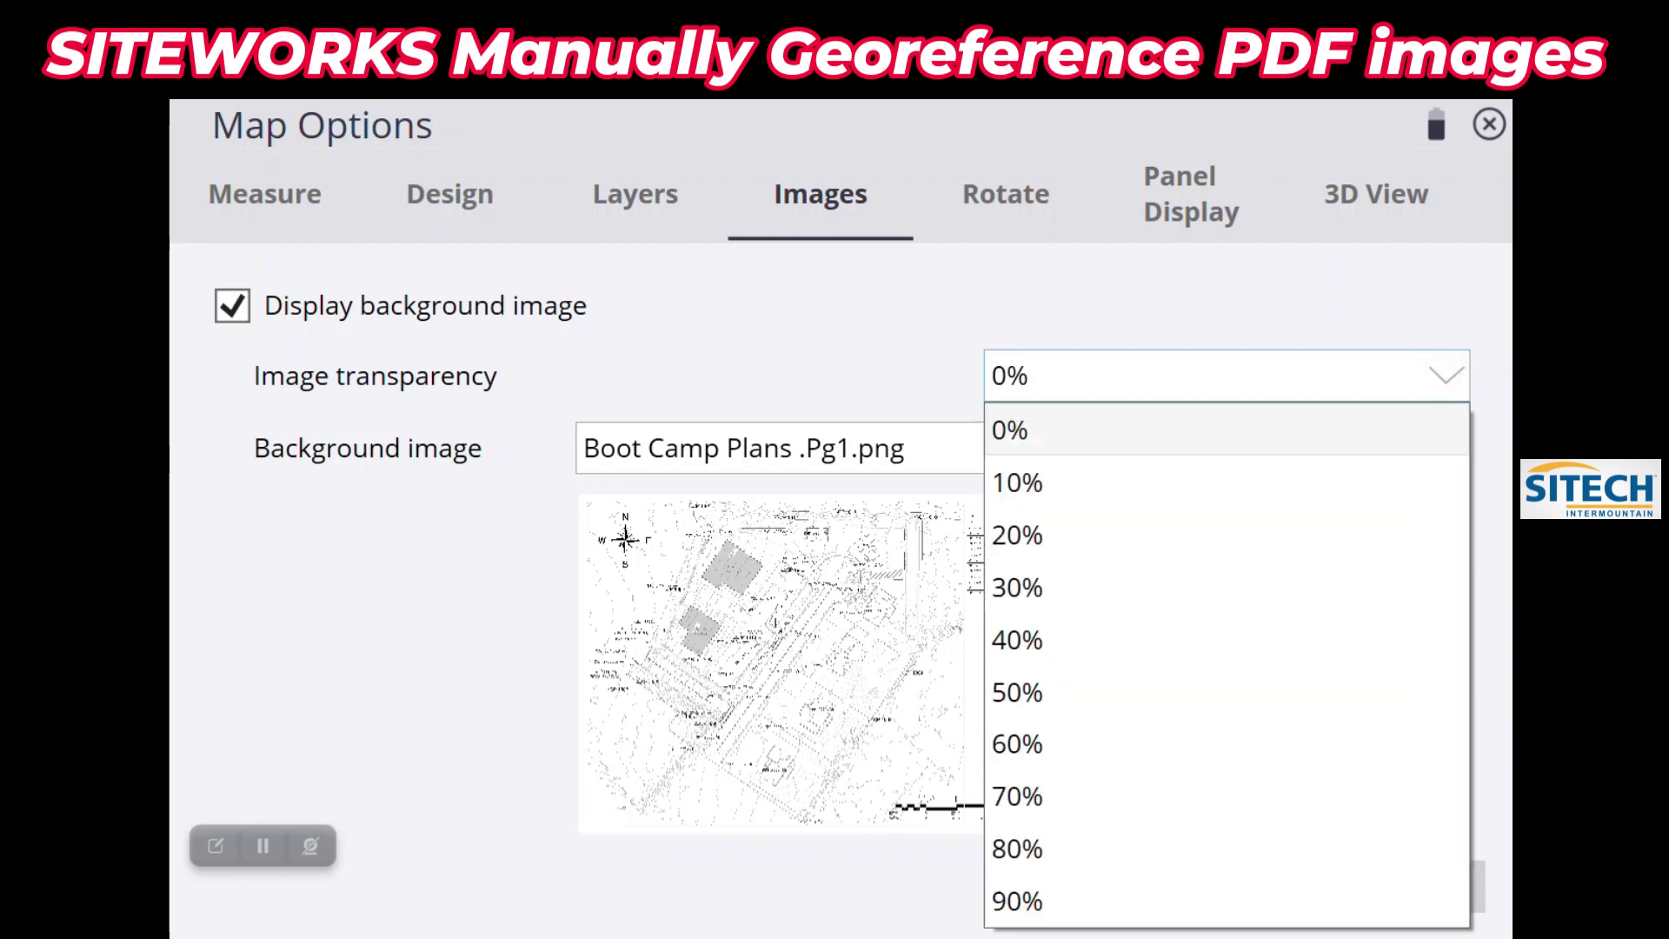
pyautogui.click(1044, 901)
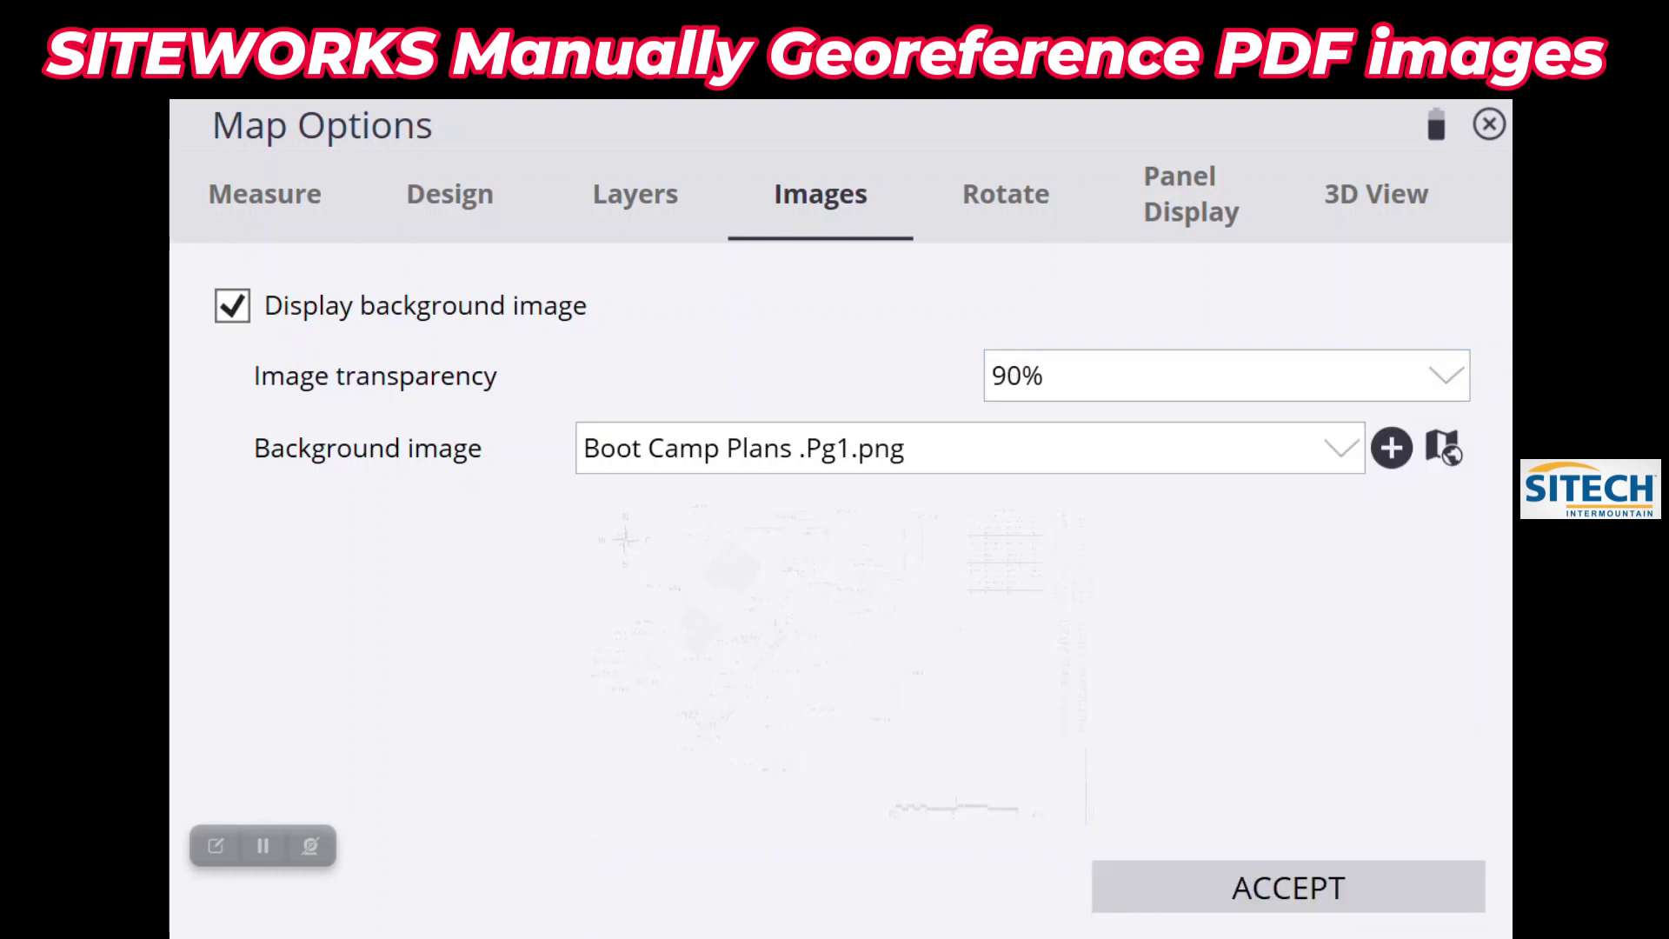
# Set the background image transparency to 0% and accept the map options.
pyautogui.hotkey('alt', 'Down')
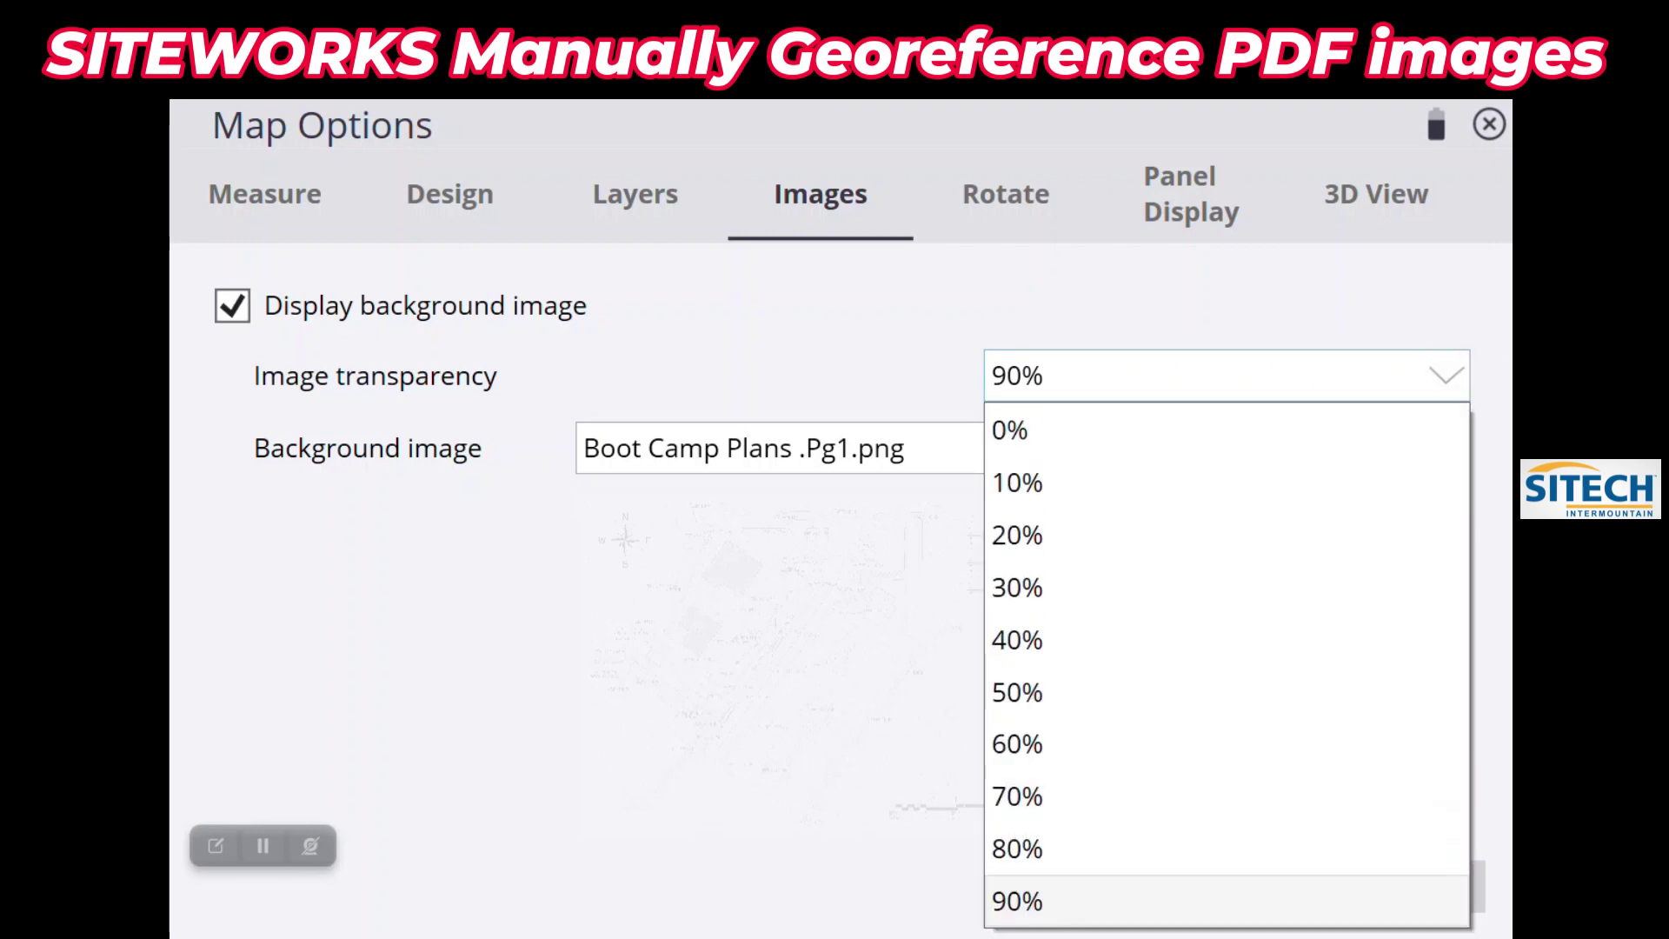
pyautogui.click(1017, 426)
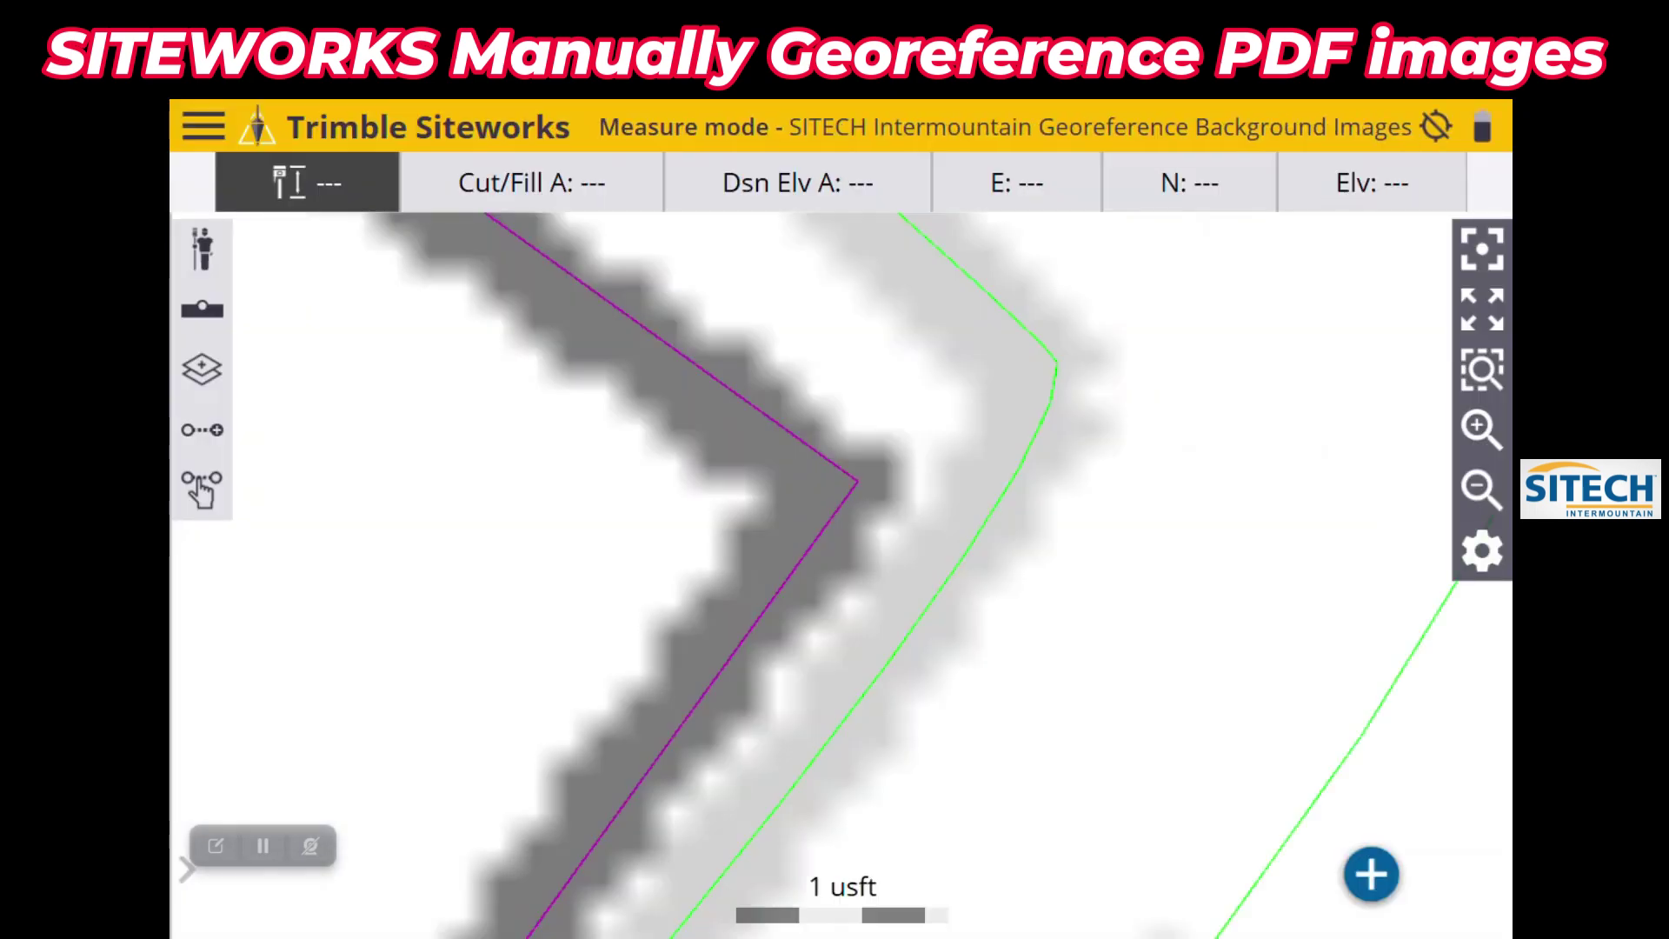
# Examine how the PDF linework aligns with the design lines across the whole site, the cul-de-sac area and the red curb corner.
pyautogui.click(1482, 308)
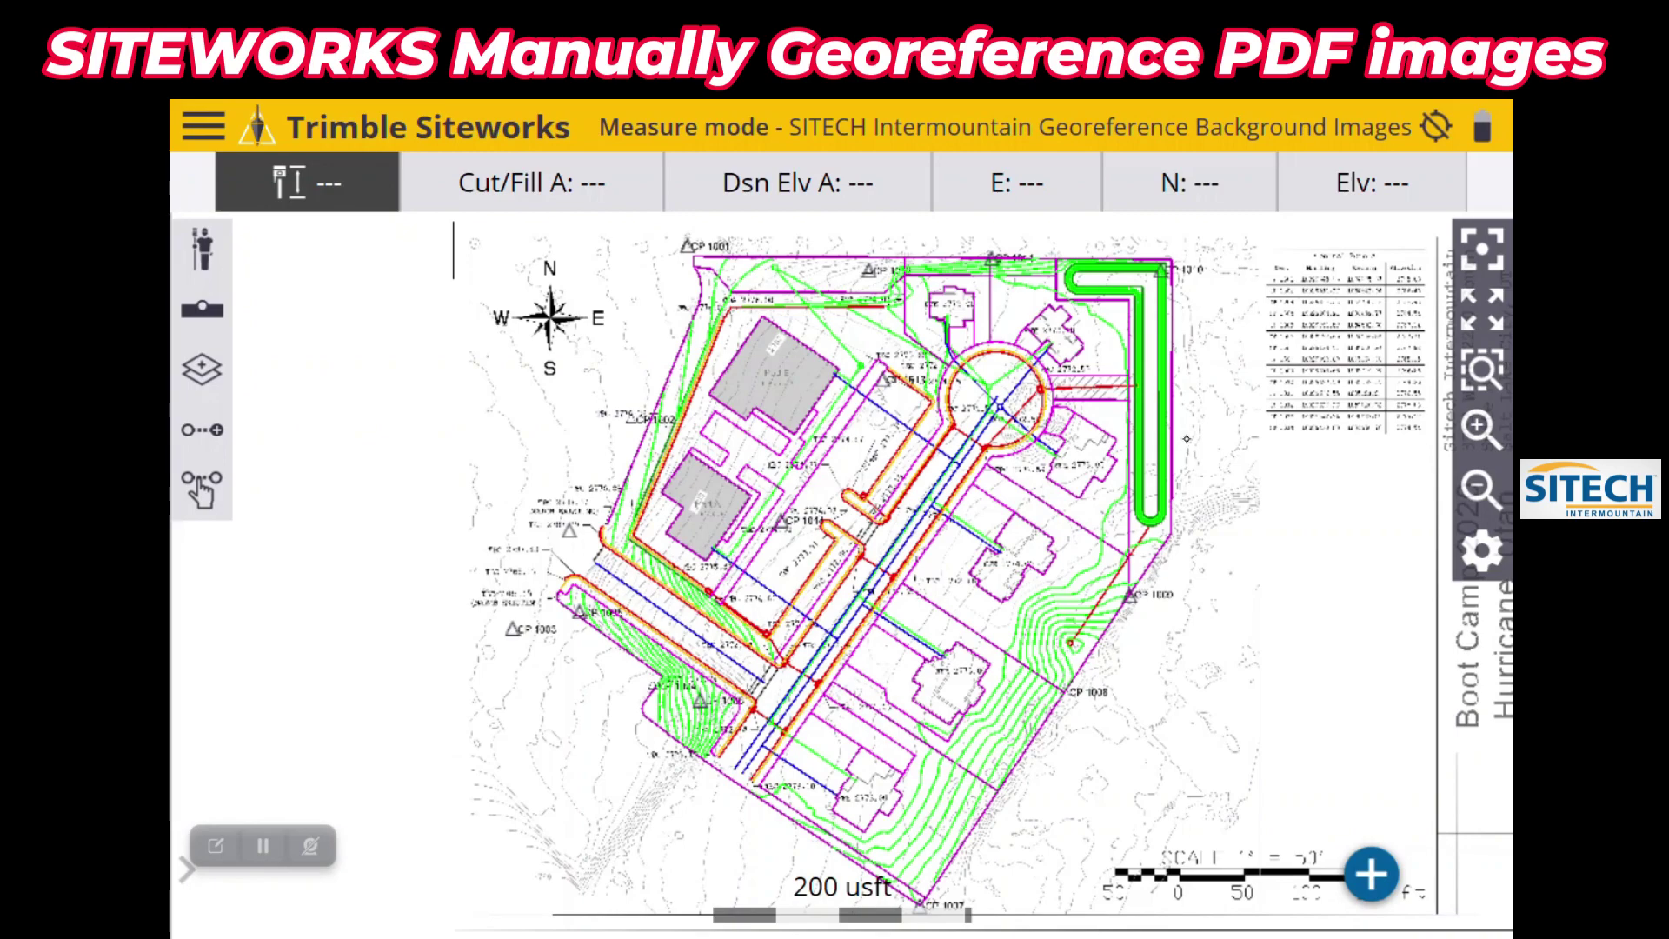
pyautogui.scroll(3, 869, 565)
pyautogui.moveTo(782, 435); pyautogui.dragTo(839, 704)
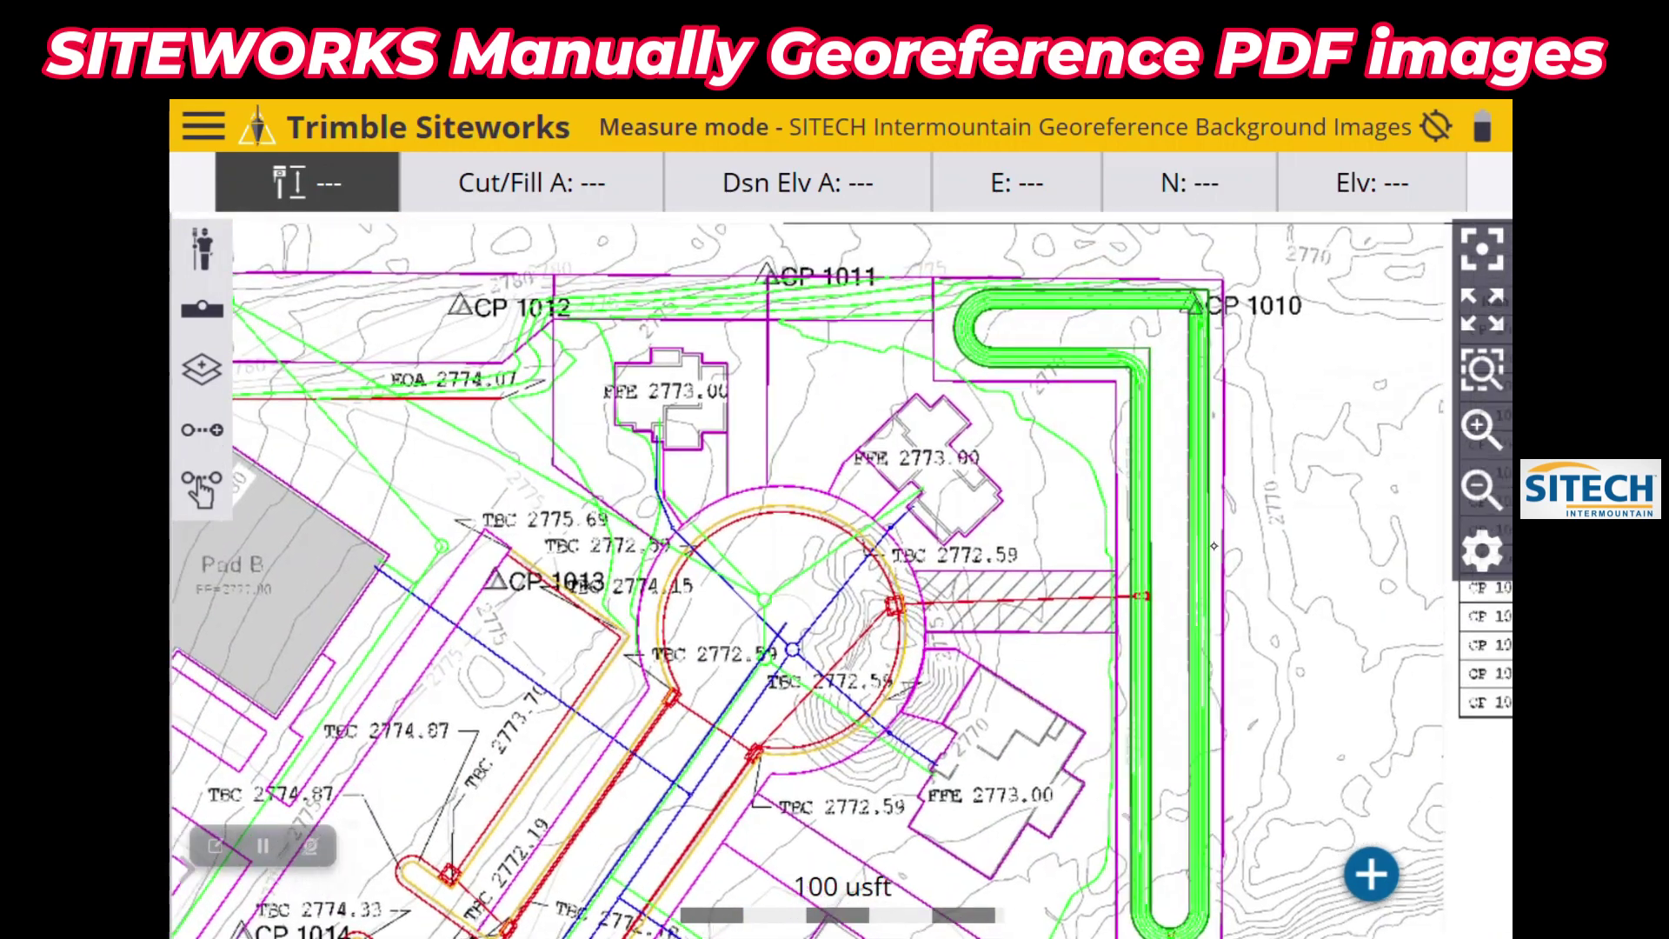
pyautogui.scroll(5, 897, 500)
pyautogui.moveTo(869, 608); pyautogui.dragTo(837, 435)
pyautogui.scroll(6, 556, 748)
pyautogui.scroll(-5, 839, 574)
pyautogui.moveTo(609, 522); pyautogui.dragTo(983, 574)
pyautogui.scroll(5, 965, 521)
pyautogui.scroll(2, 1043, 565)
pyautogui.scroll(3, 1005, 721)
pyautogui.moveTo(1005, 721); pyautogui.dragTo(918, 720)
pyautogui.scroll(2, 1046, 471)
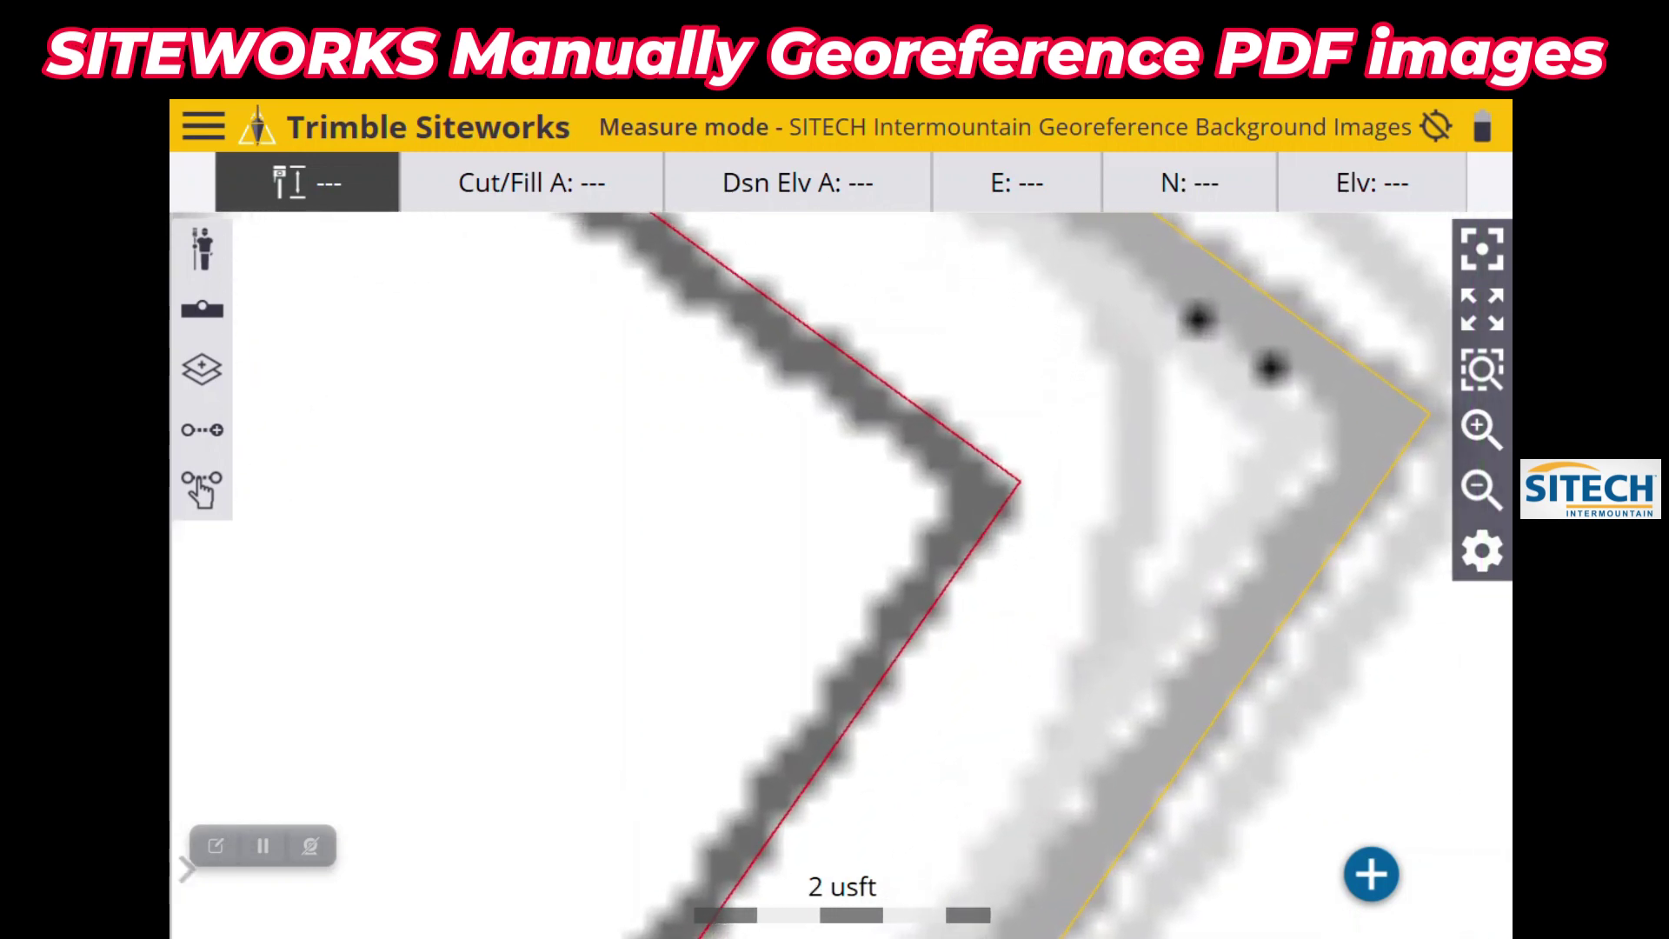
# Examine the alignment of the PDF and the magenta design line at the gray building pad's east corner.
pyautogui.scroll(-5, 1017, 478)
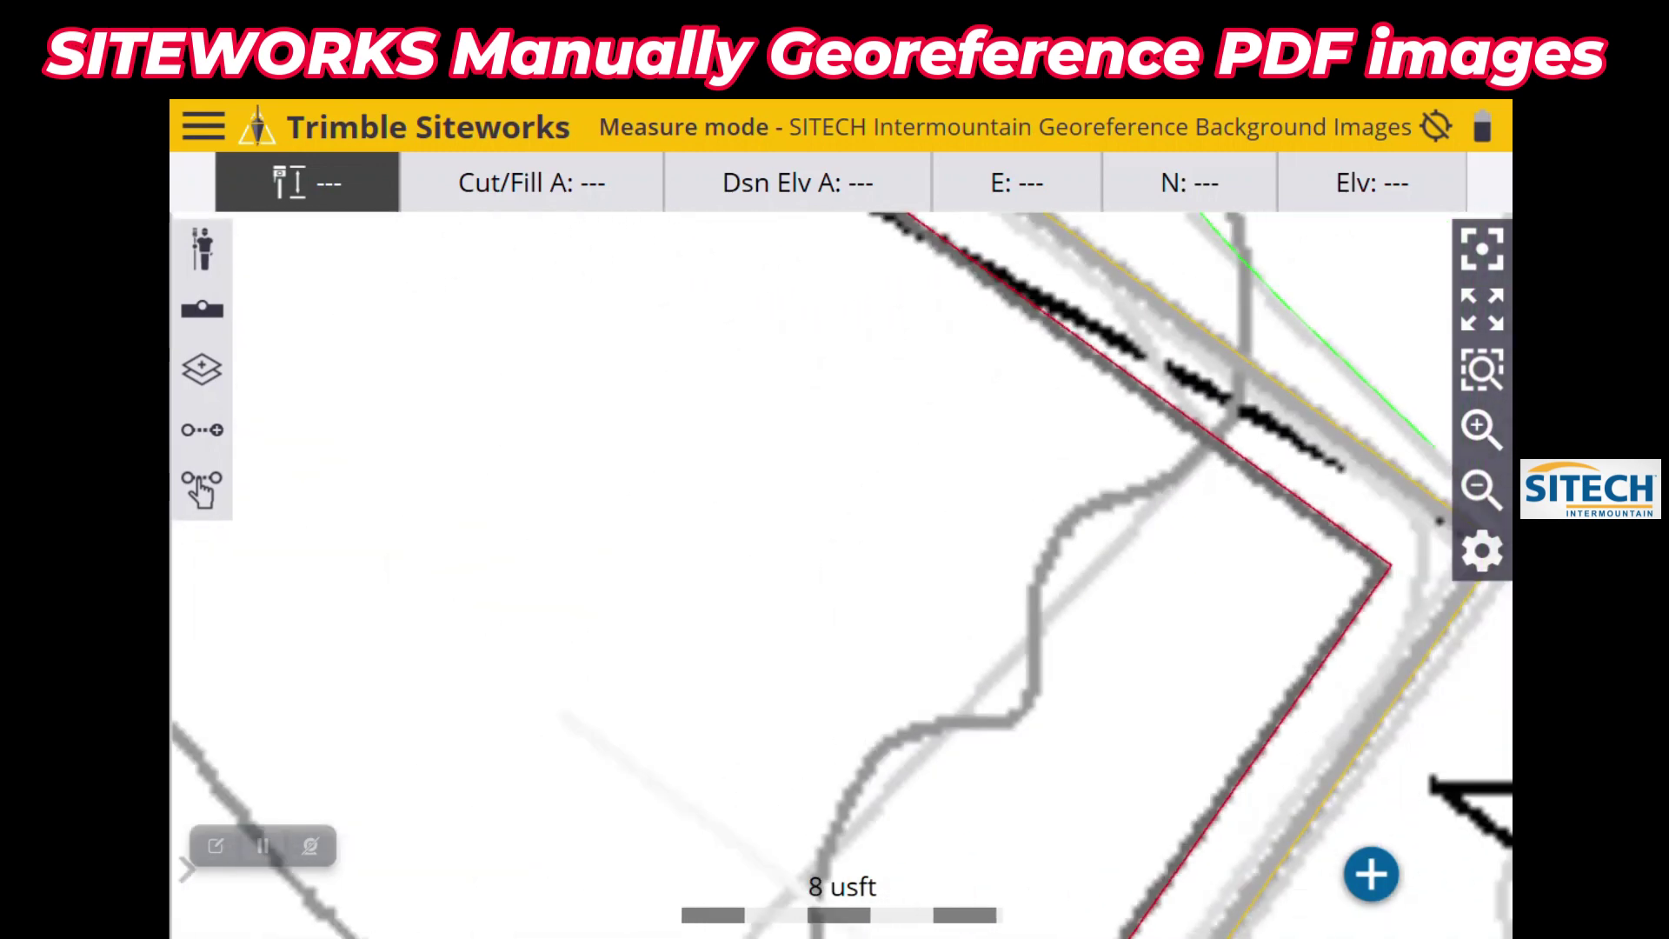
pyautogui.scroll(-5, 1056, 647)
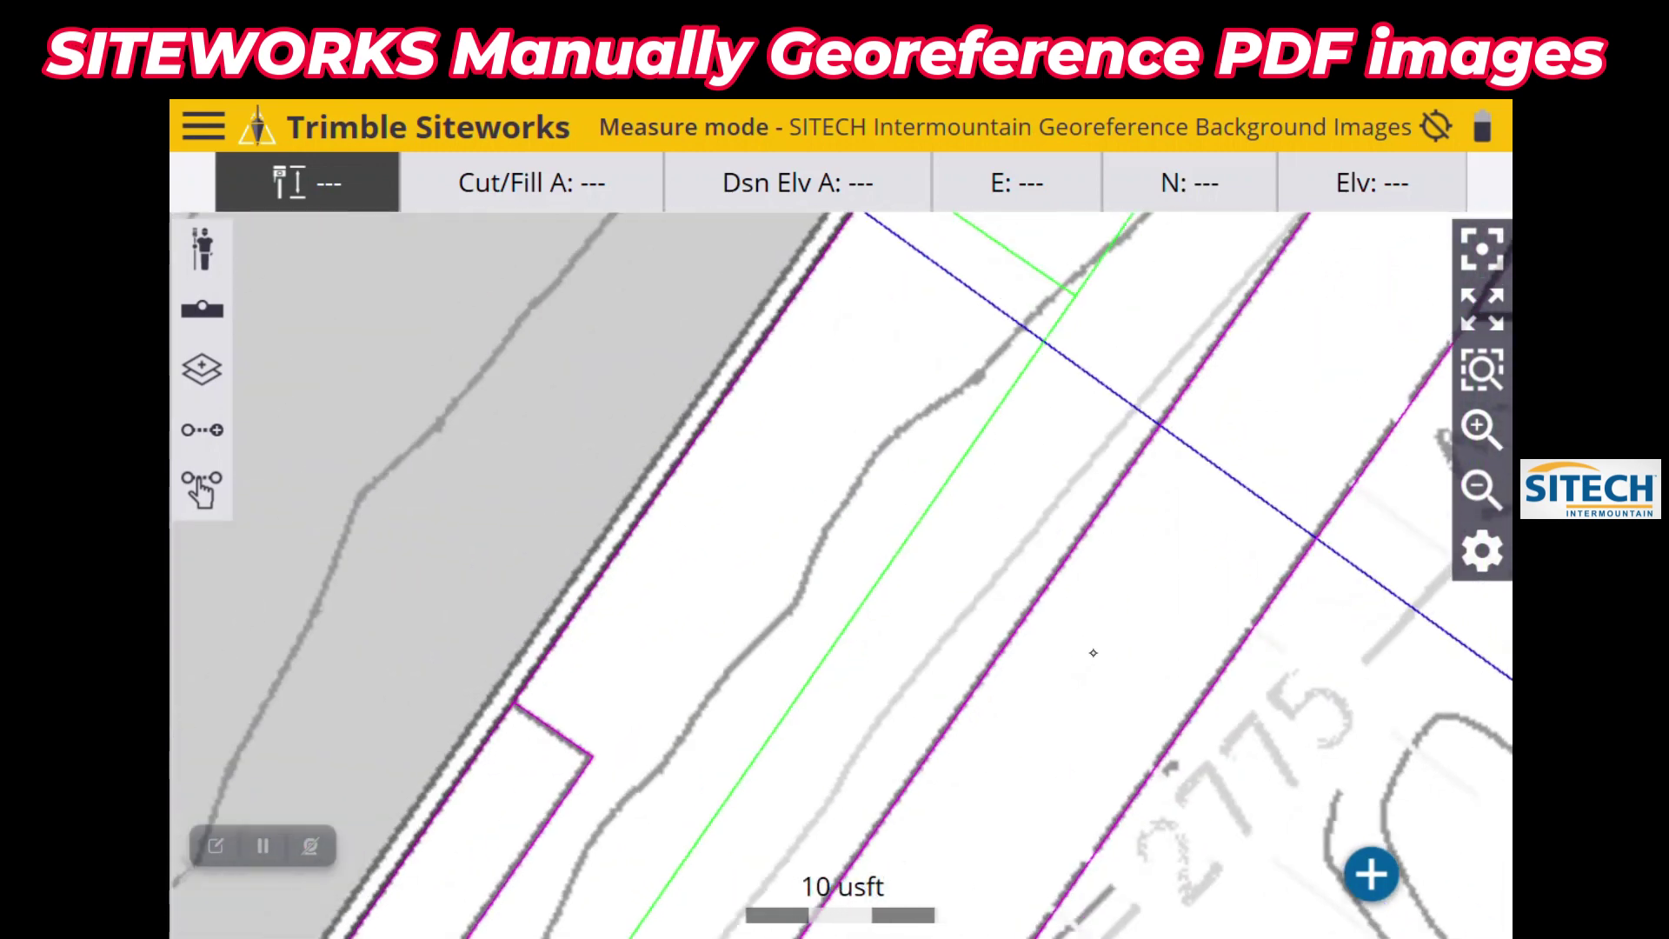
pyautogui.scroll(5, 1055, 647)
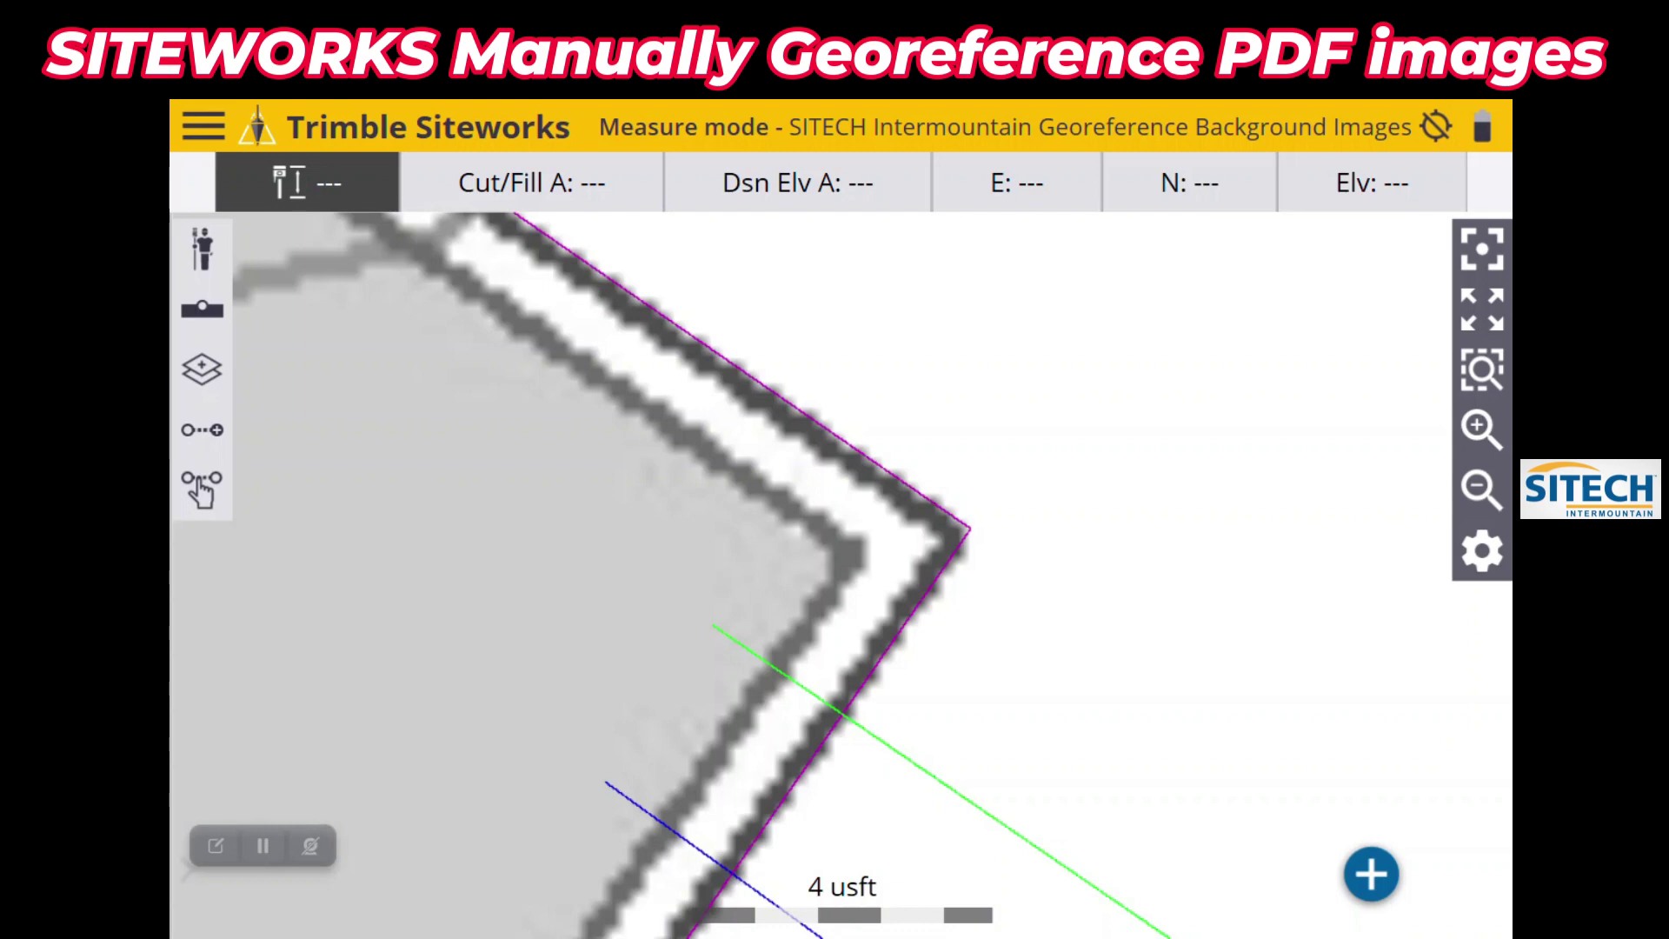
pyautogui.scroll(-2, 1049, 565)
# Reopen georeferencing for the background image Boot Camp Plans .Pg1.png from the map options.
pyautogui.click(1482, 551)
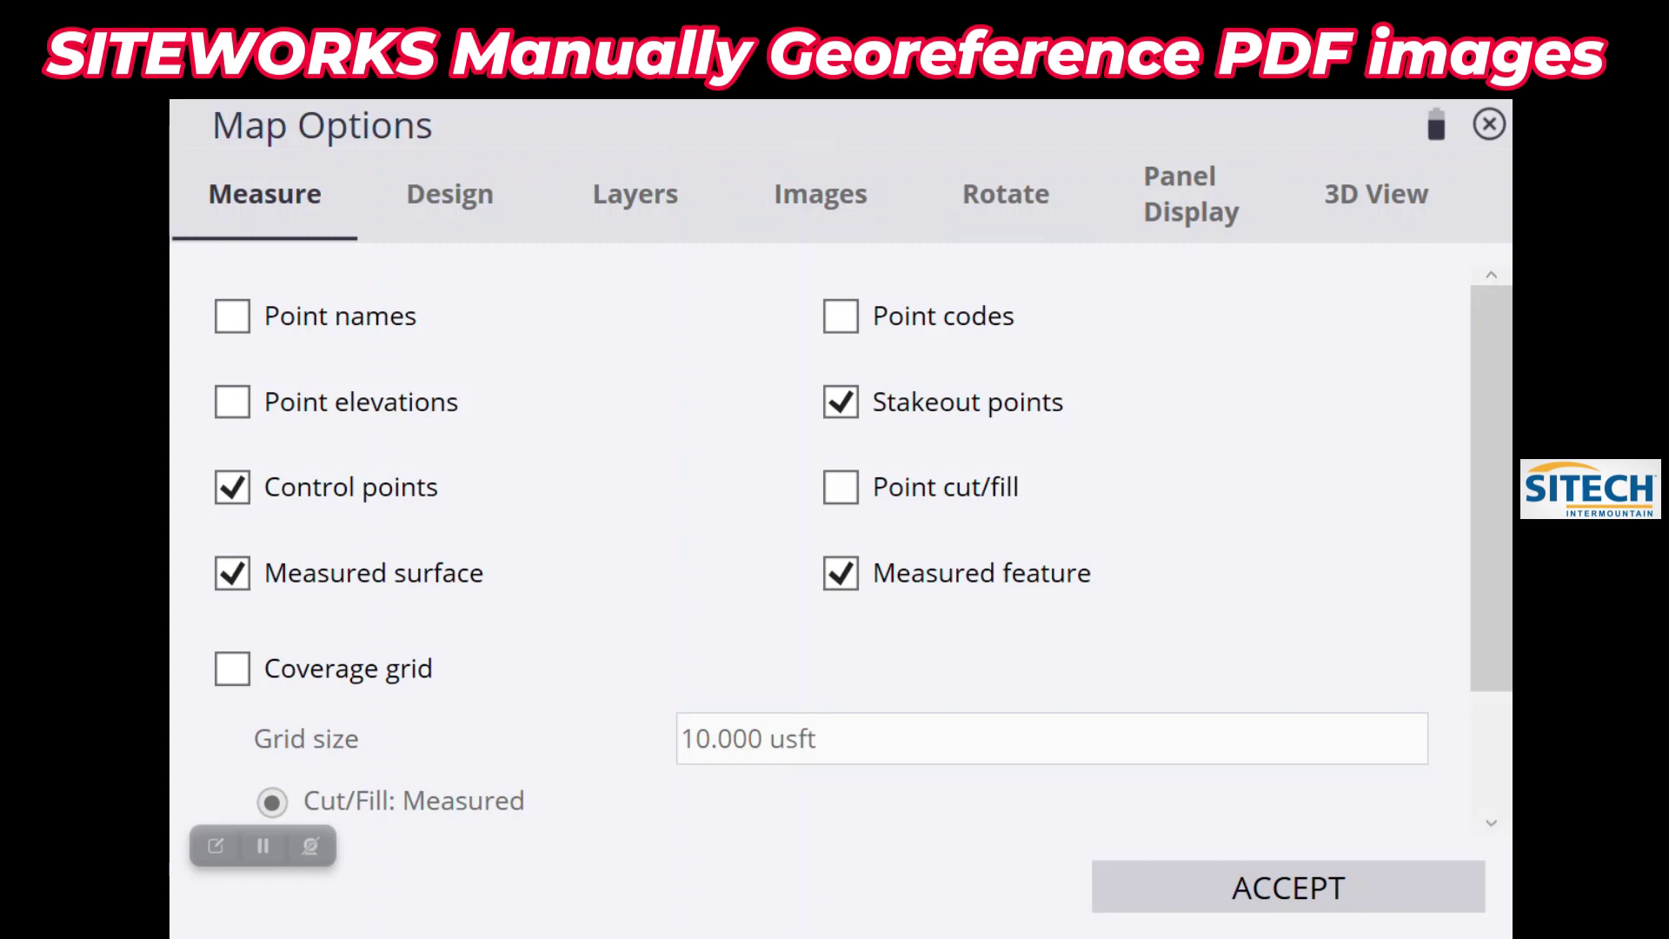
pyautogui.click(820, 194)
pyautogui.click(1338, 448)
pyautogui.click(1339, 448)
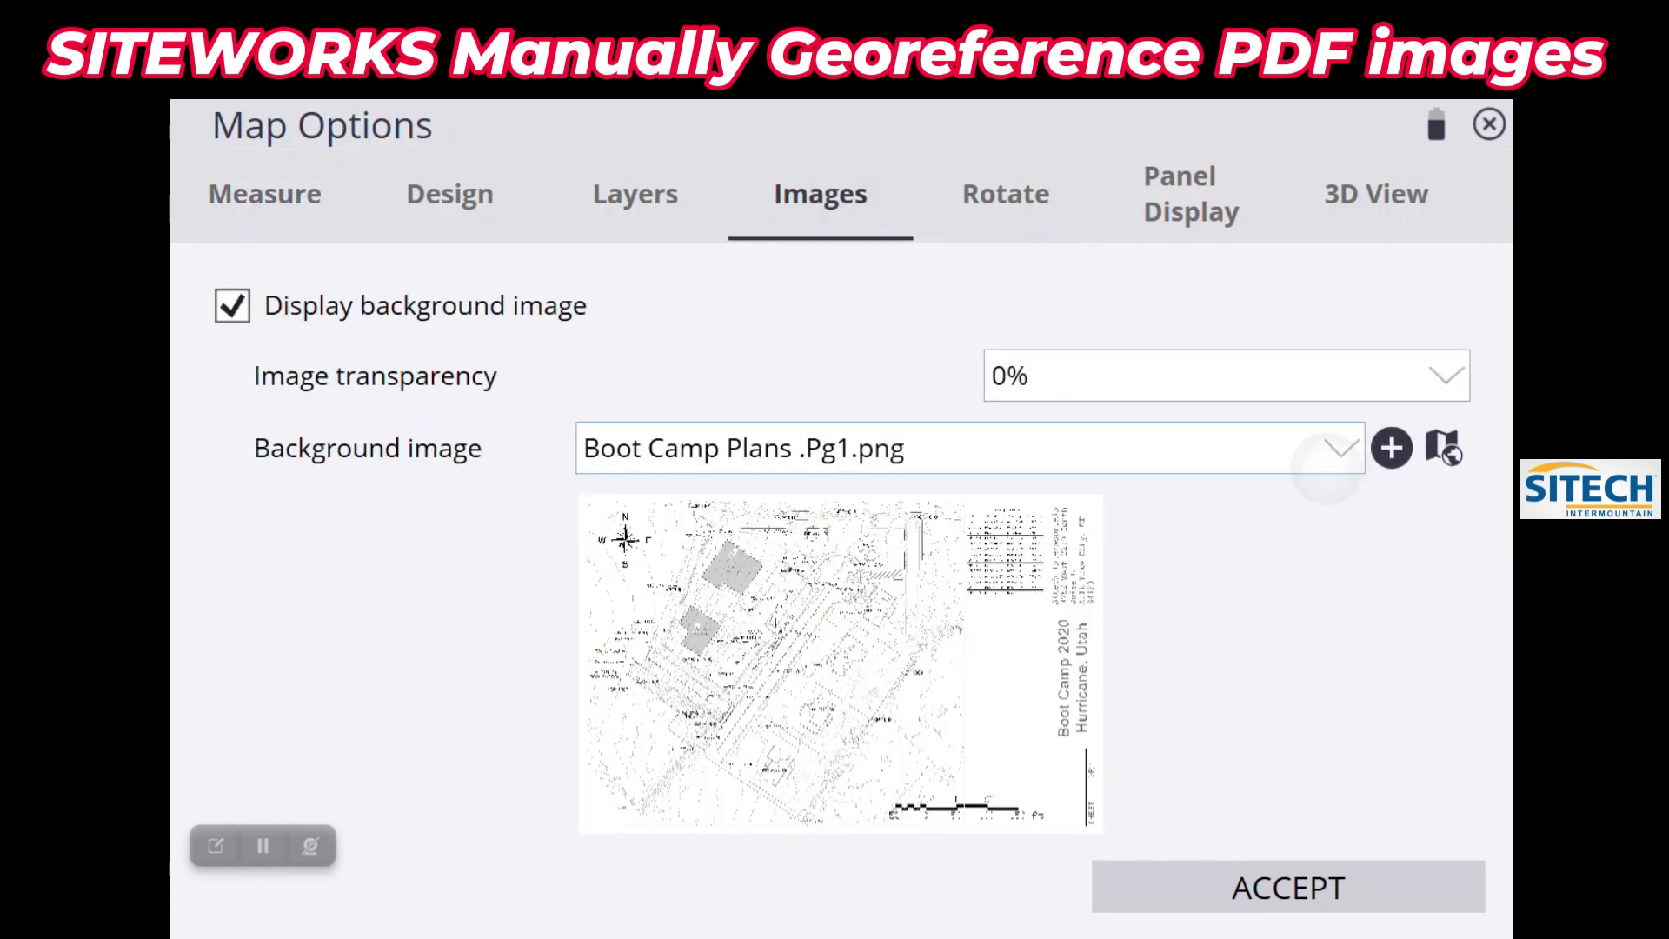
pyautogui.click(1443, 447)
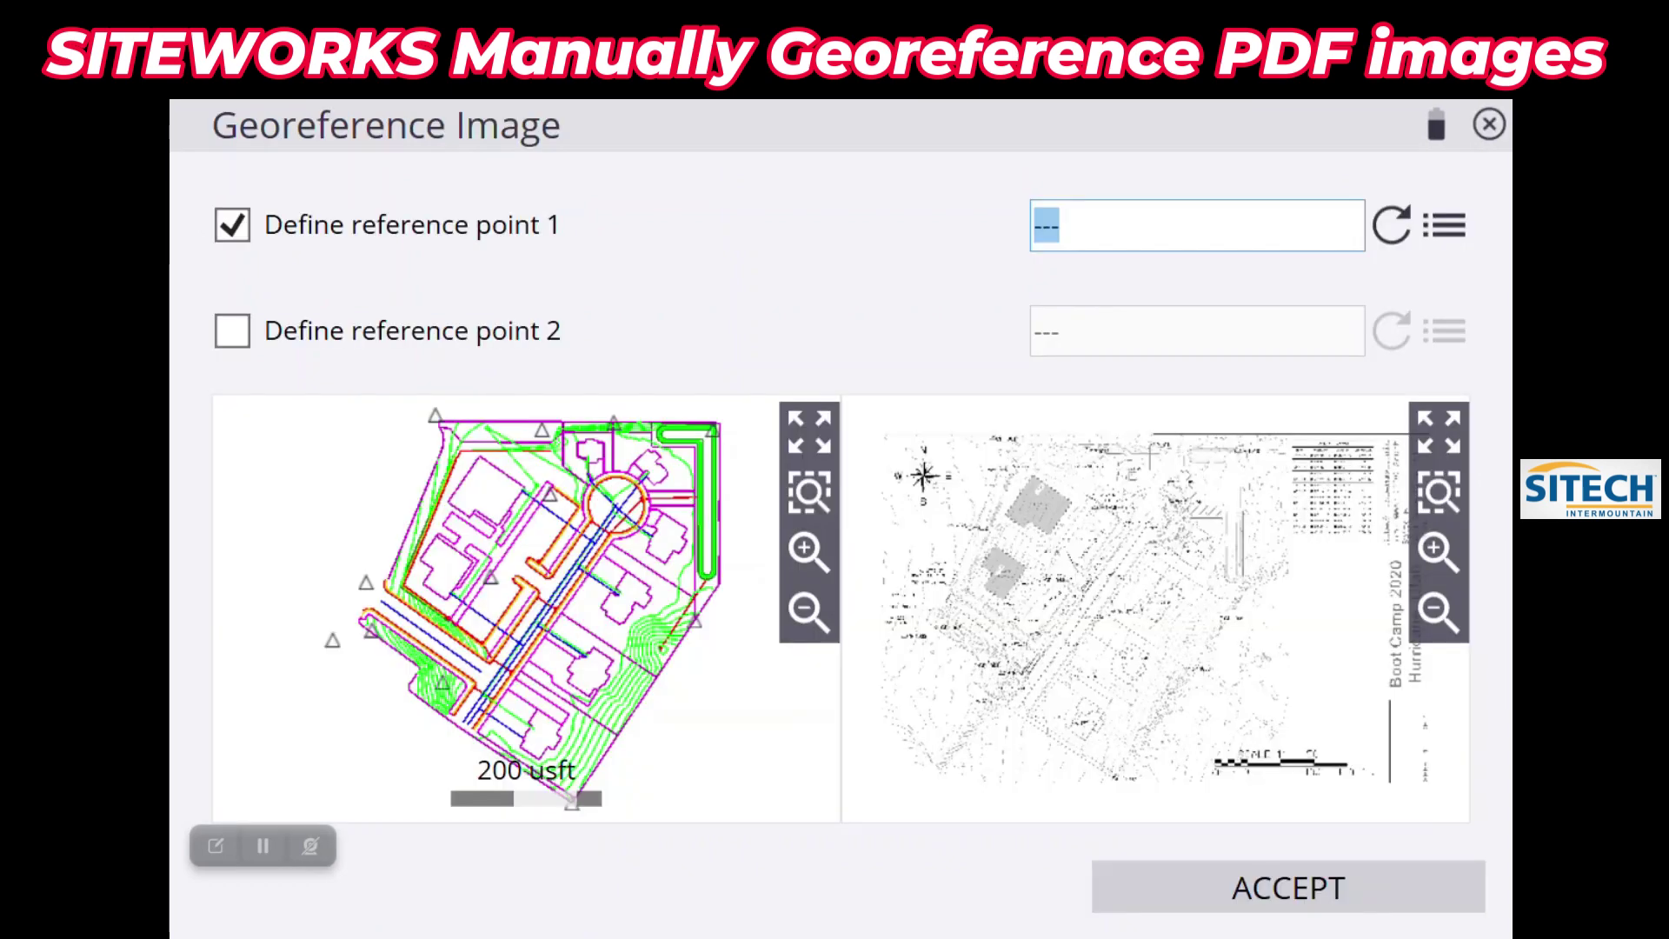
# Define reference point 1 in the design map at the inner magenta corner beside the southwest contoured area.
pyautogui.moveTo(522, 608); pyautogui.dragTo(551, 445)
pyautogui.scroll(10, 456, 510)
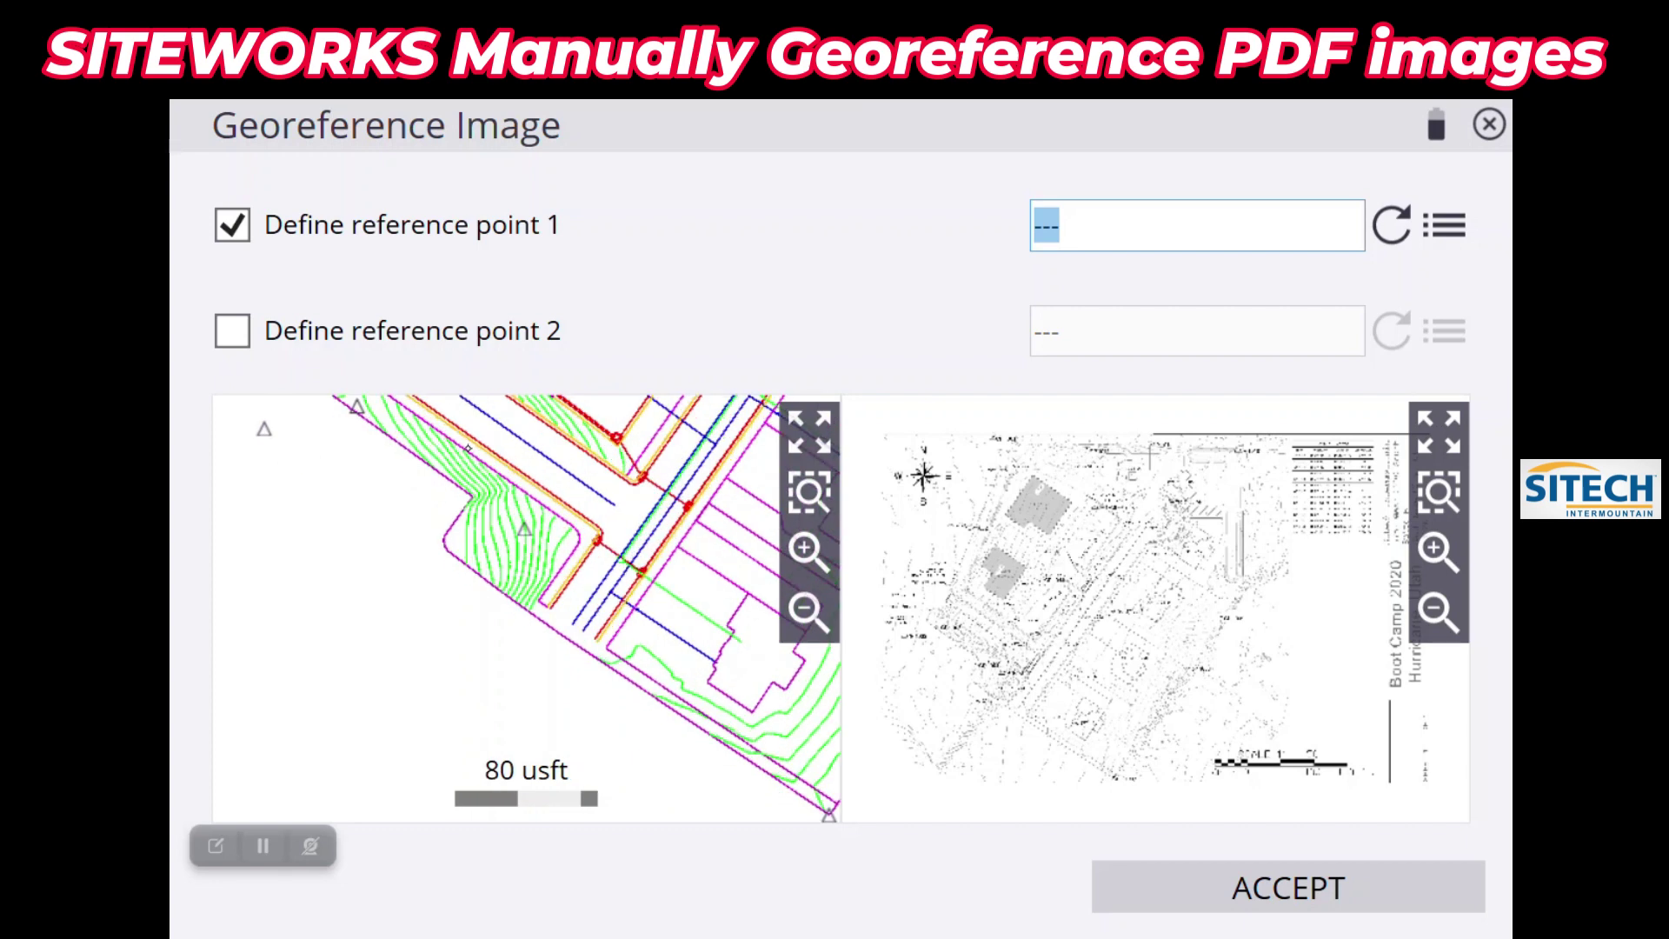
pyautogui.scroll(12, 463, 551)
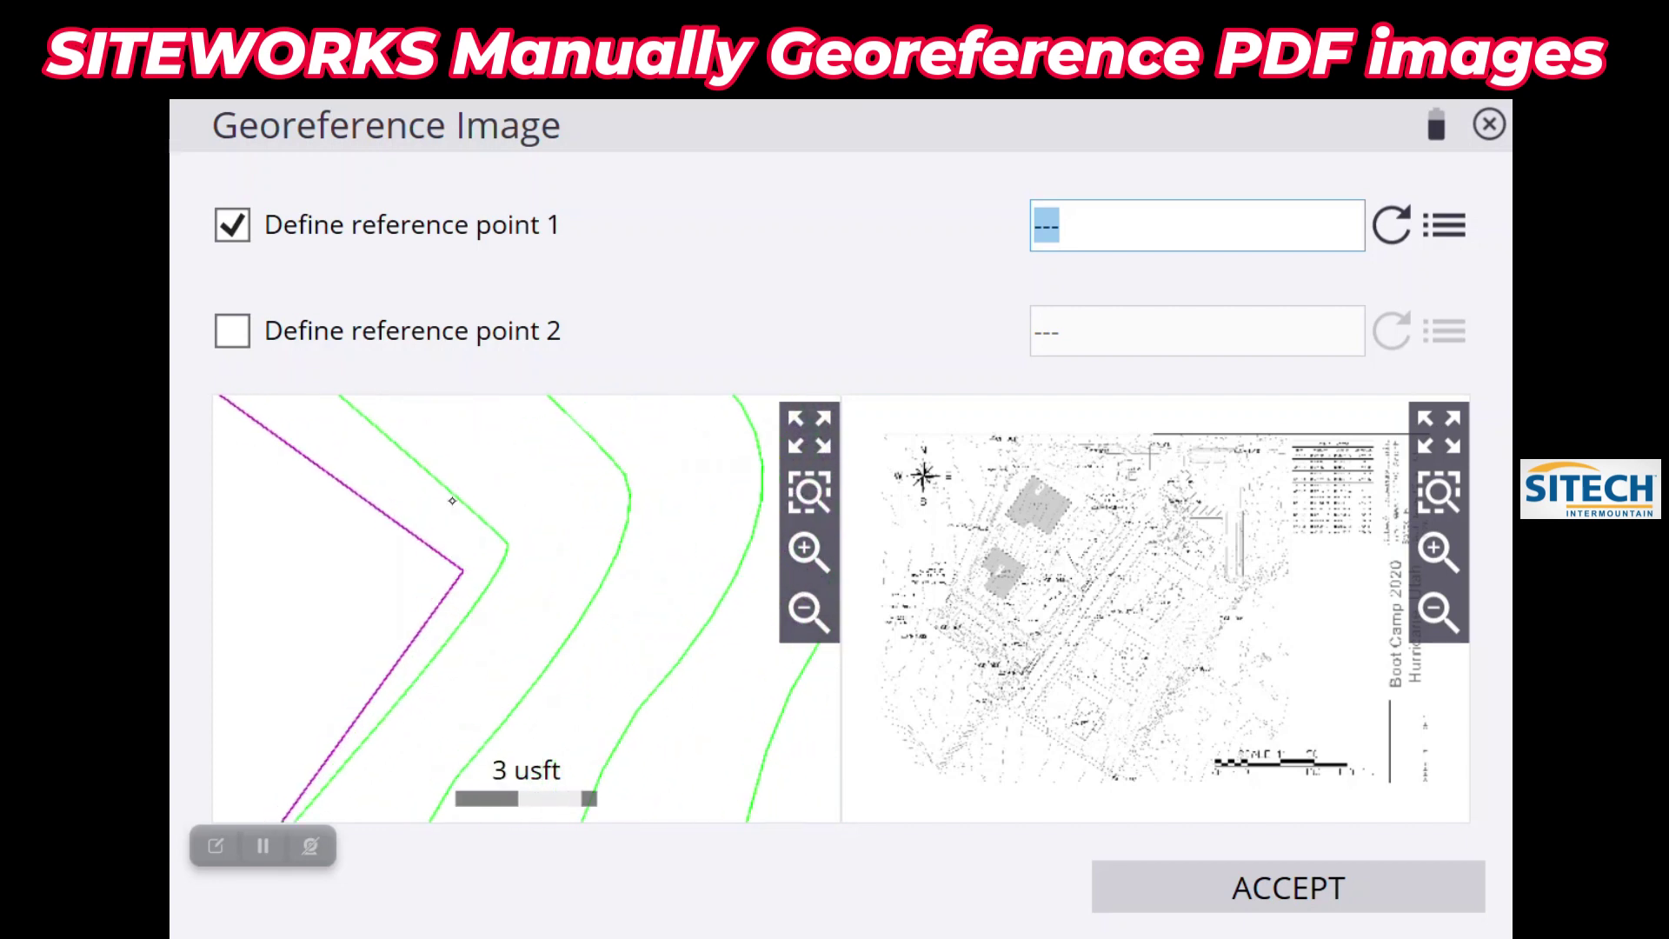
pyautogui.click(503, 592)
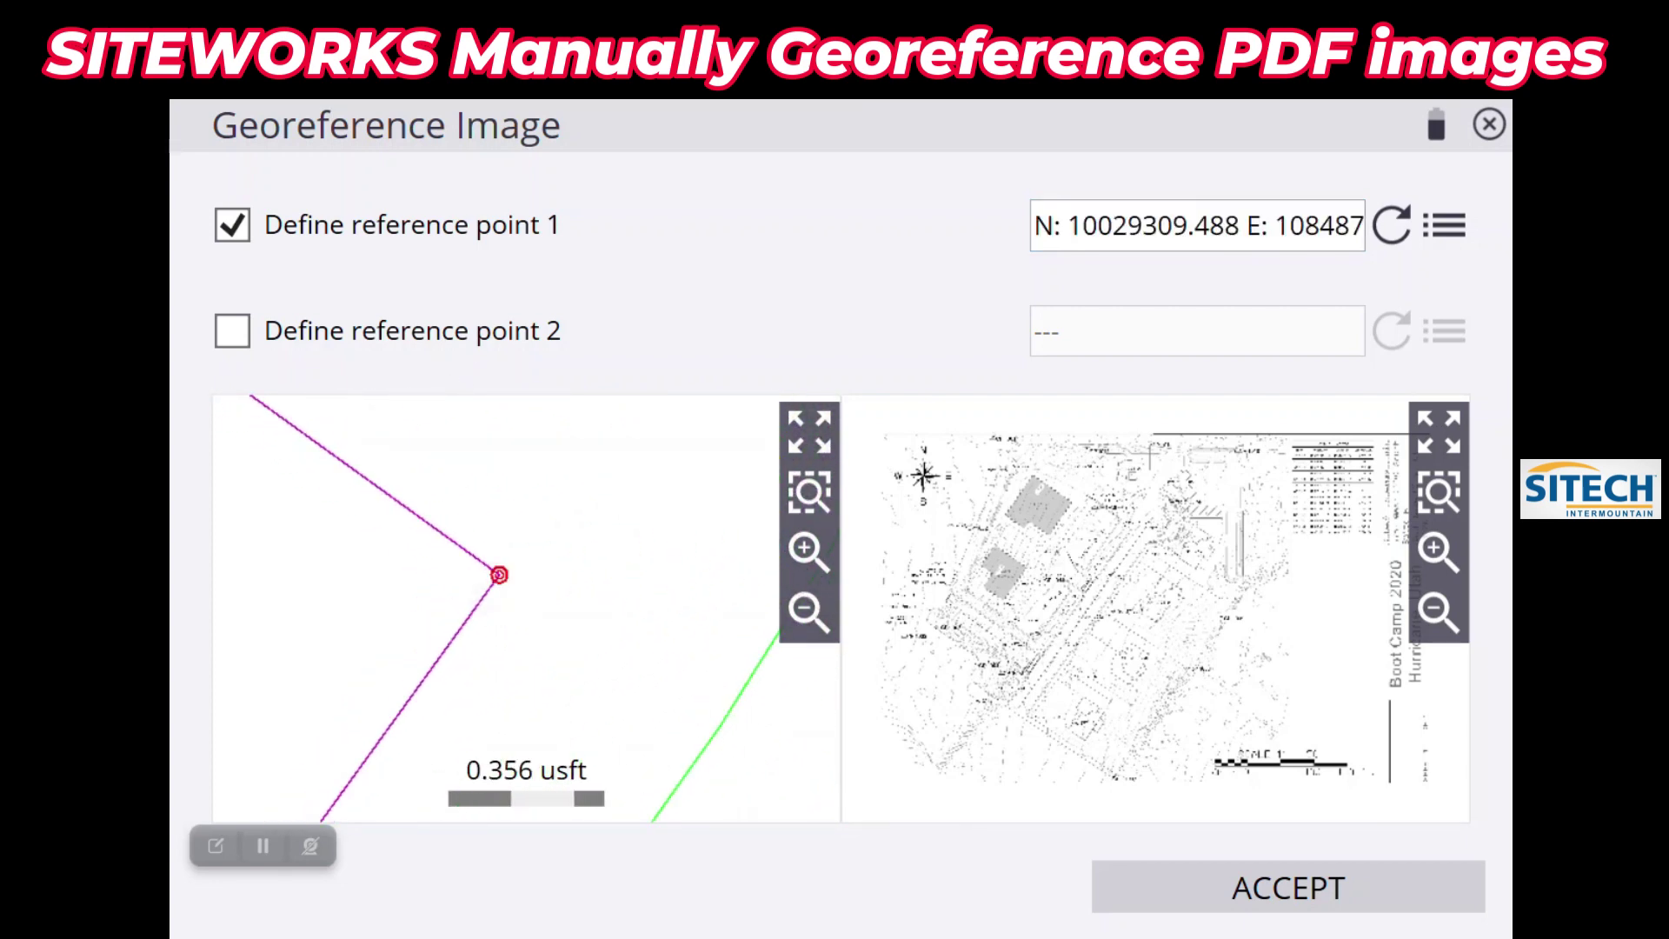
# Mark reference point 1 on the PDF image at the matching dark gray line corner beside CP 1004.
pyautogui.scroll(10, 1158, 668)
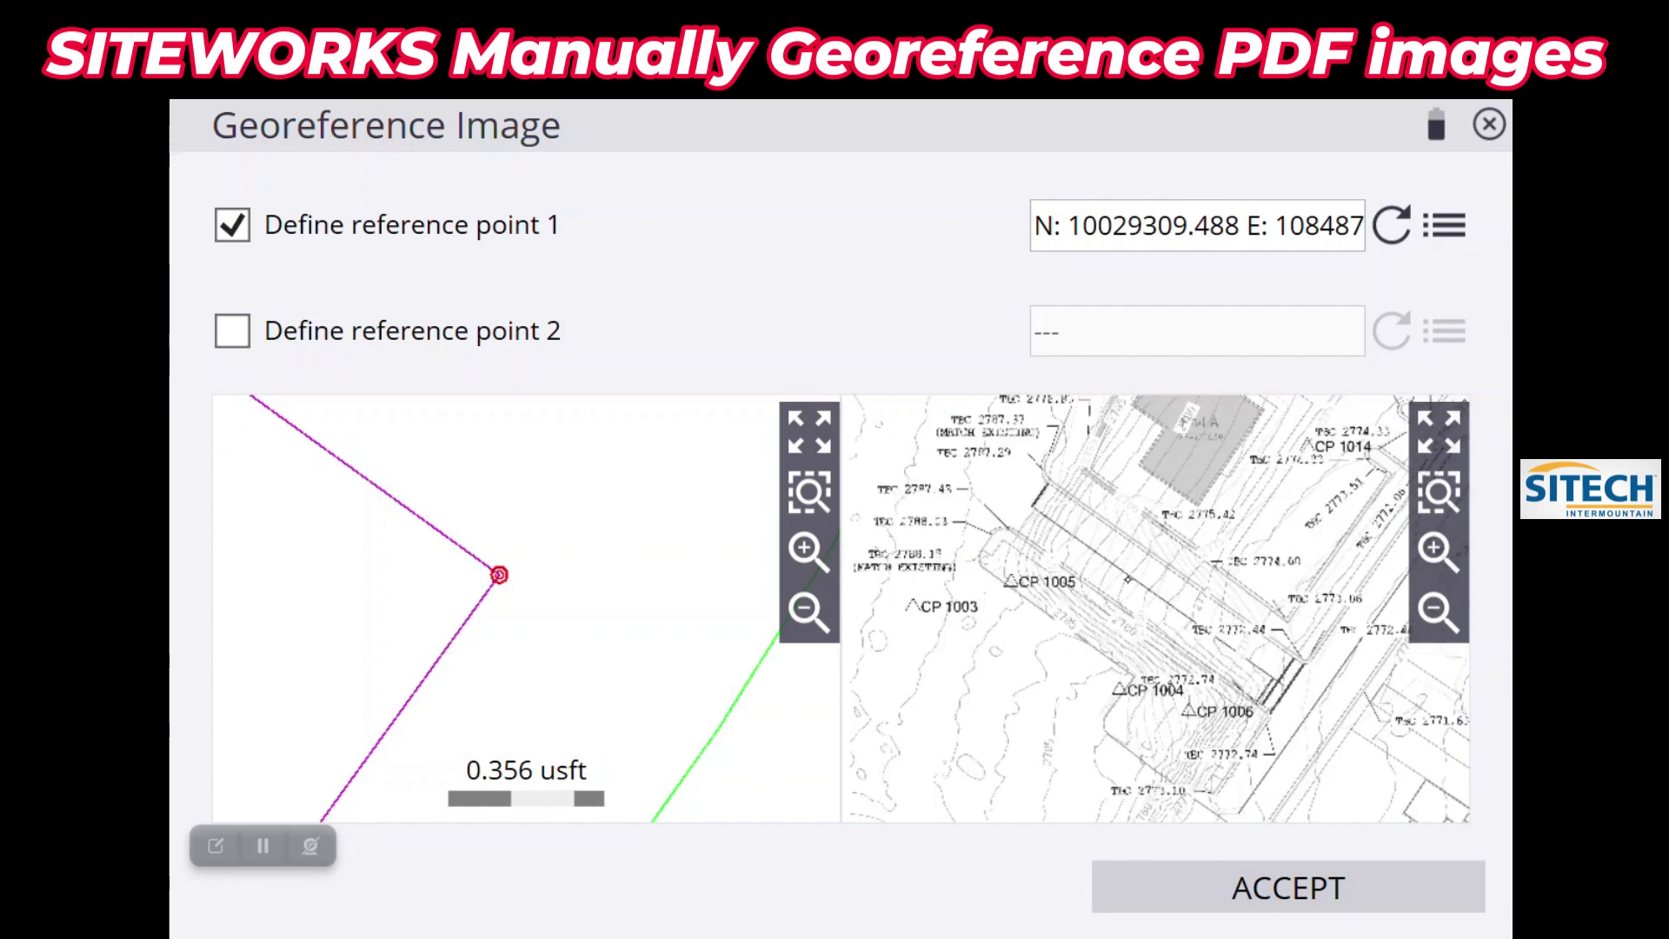
pyautogui.scroll(-5, 1158, 667)
pyautogui.scroll(10, 1140, 709)
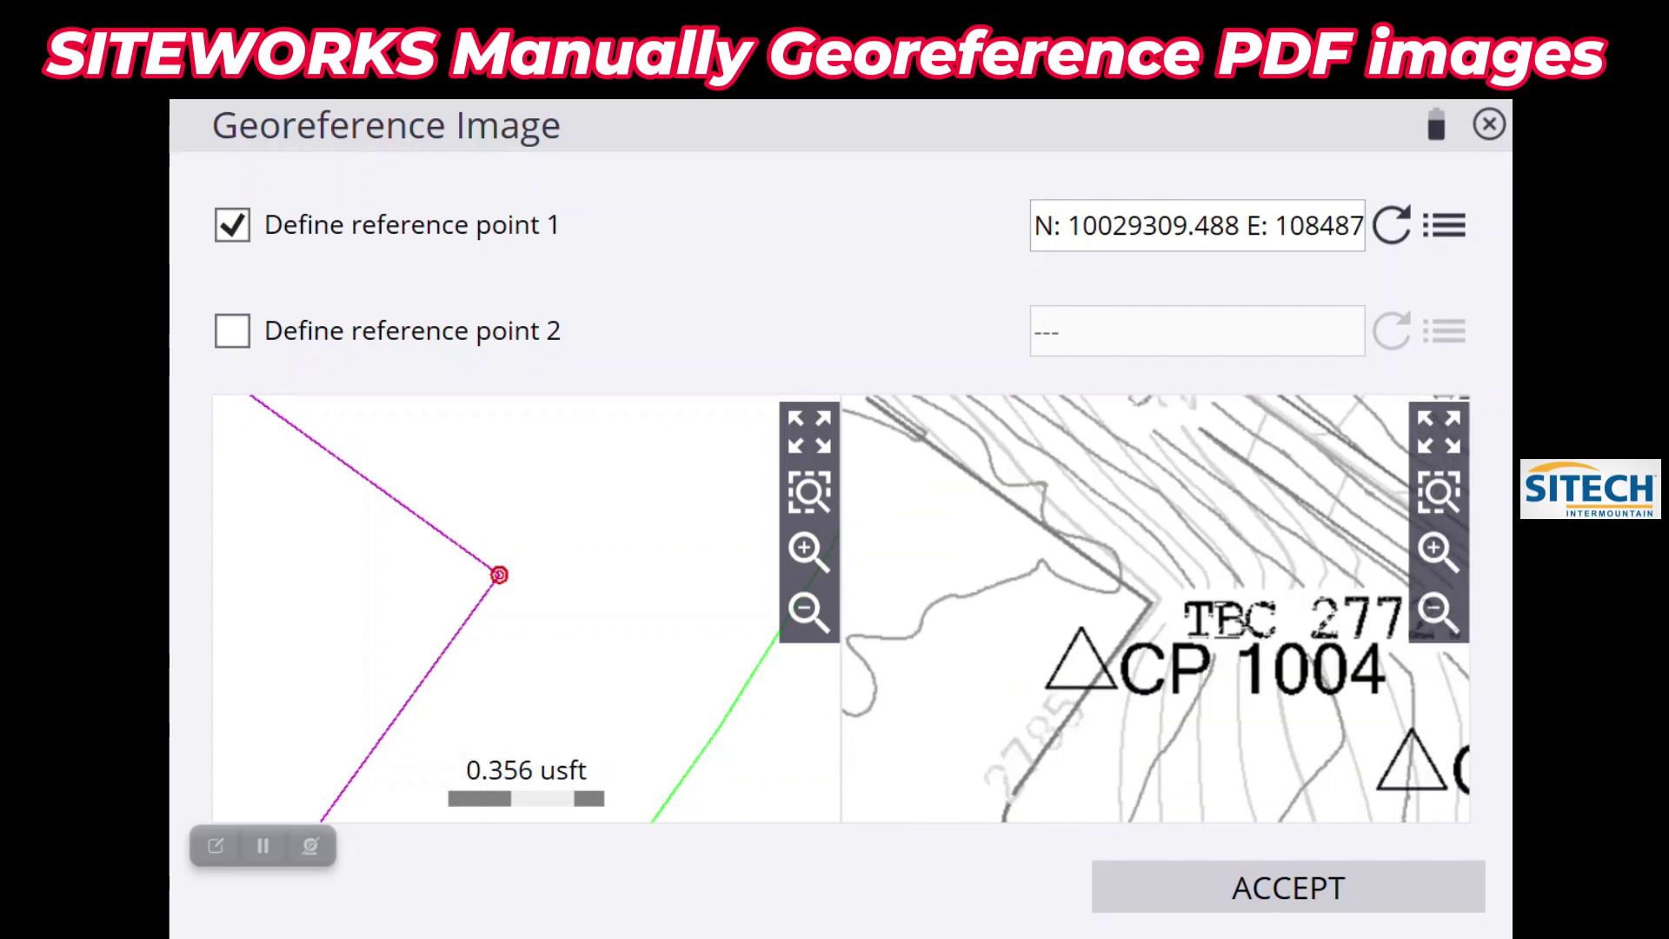
pyautogui.scroll(8, 1139, 708)
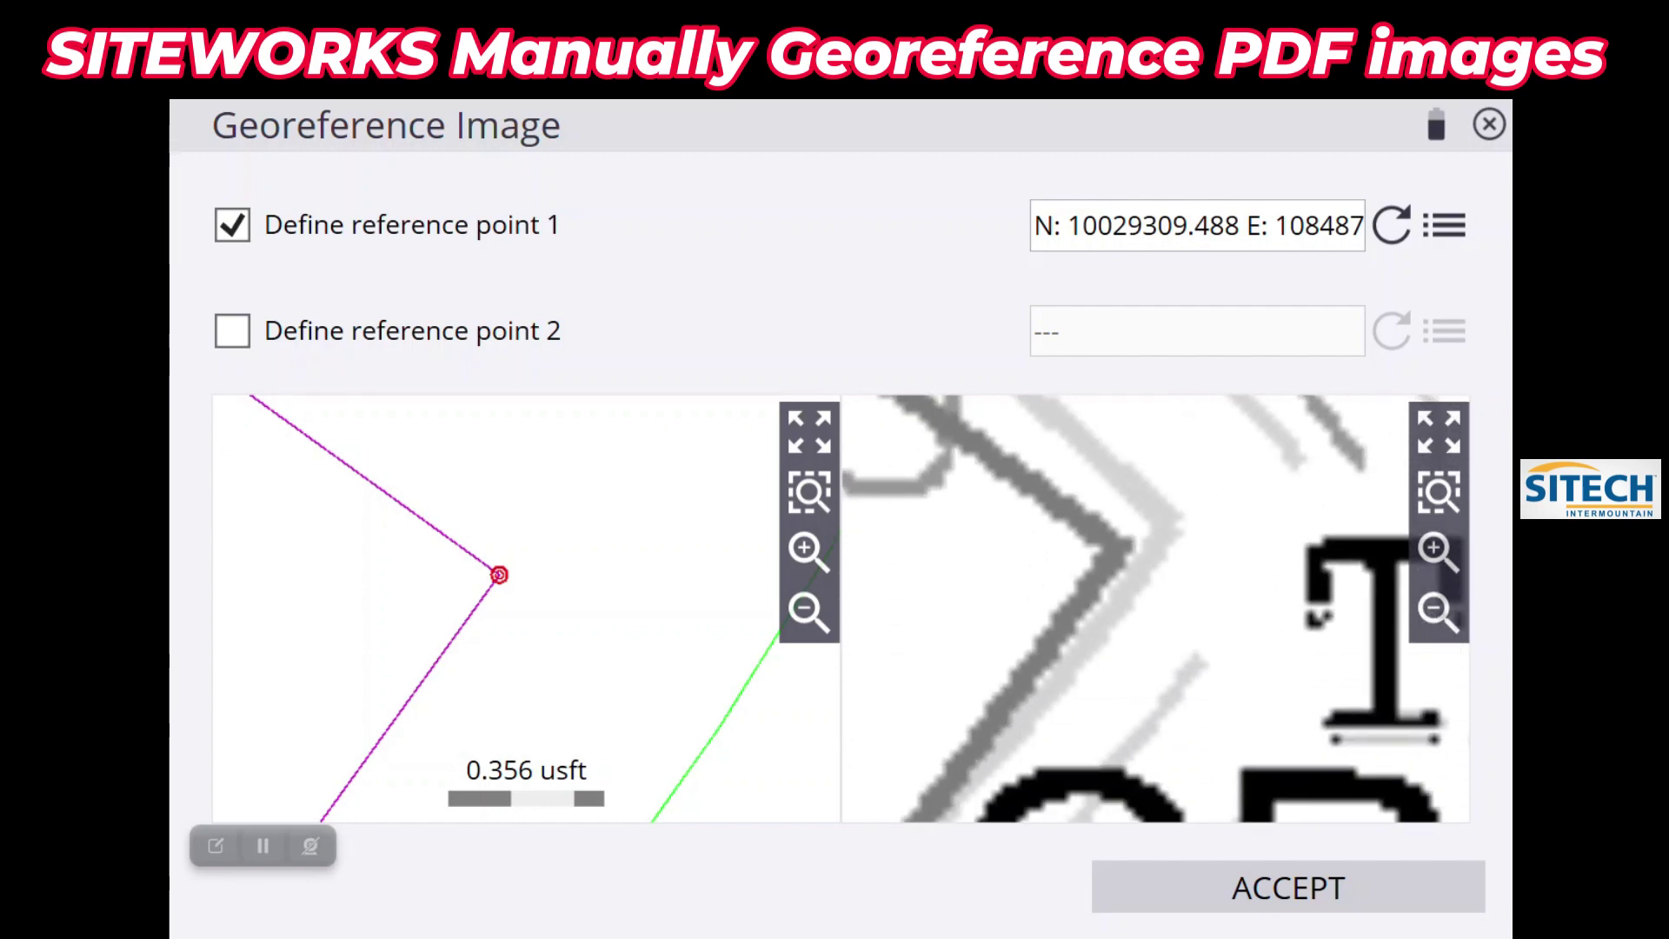
pyautogui.click(1089, 529)
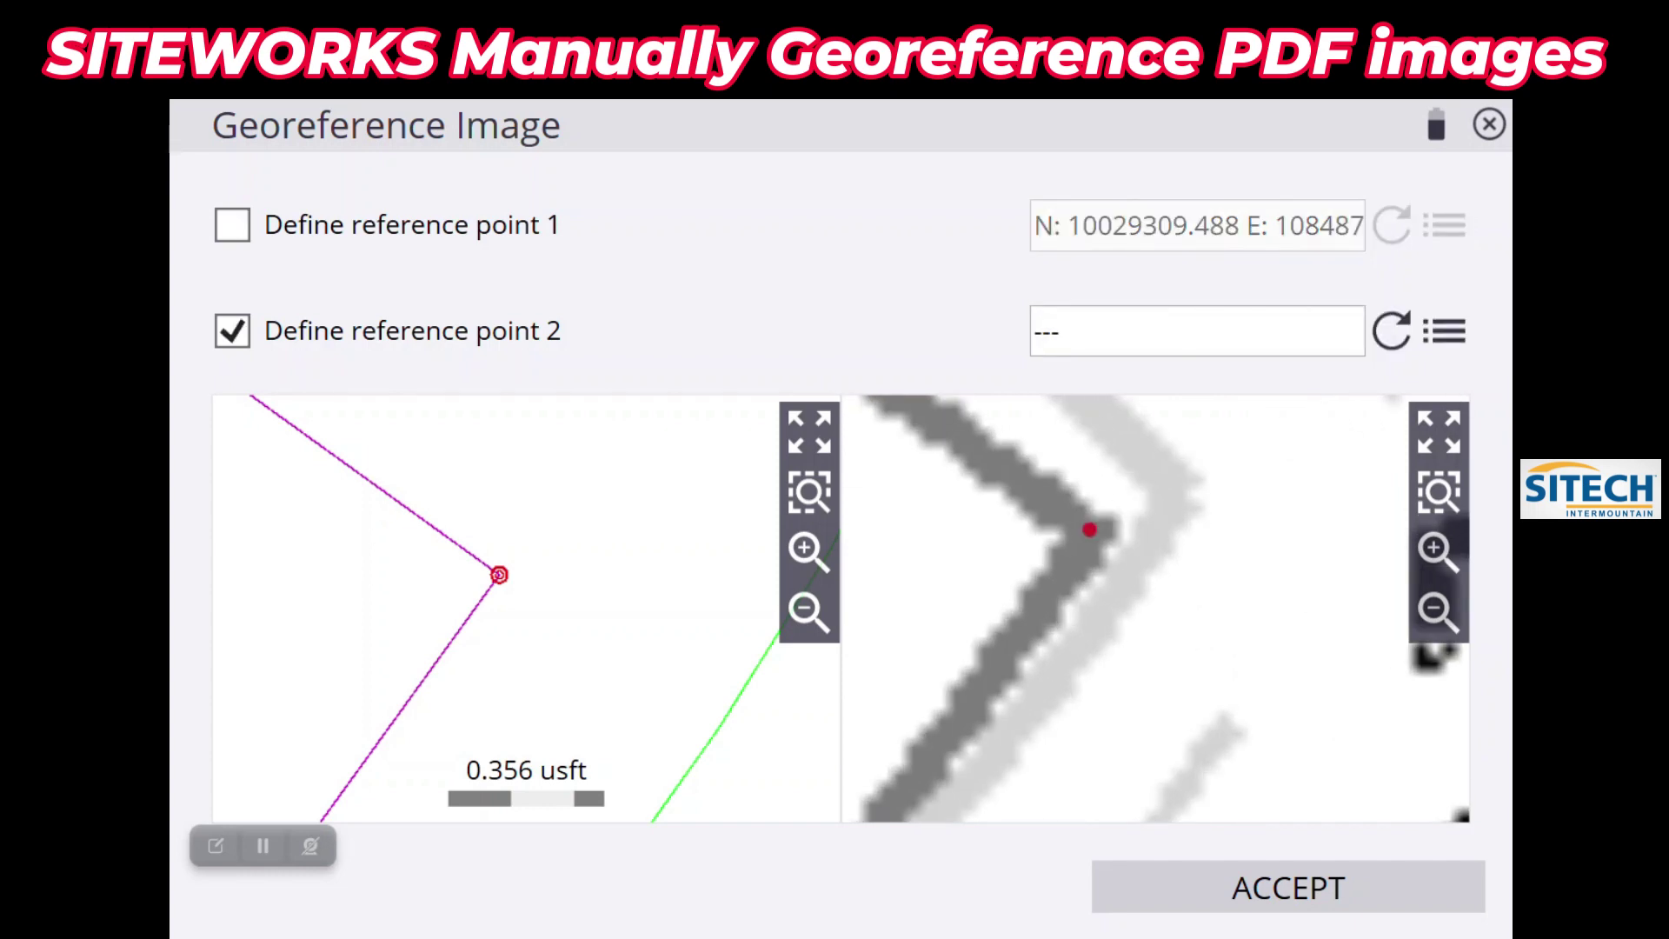
pyautogui.click(232, 225)
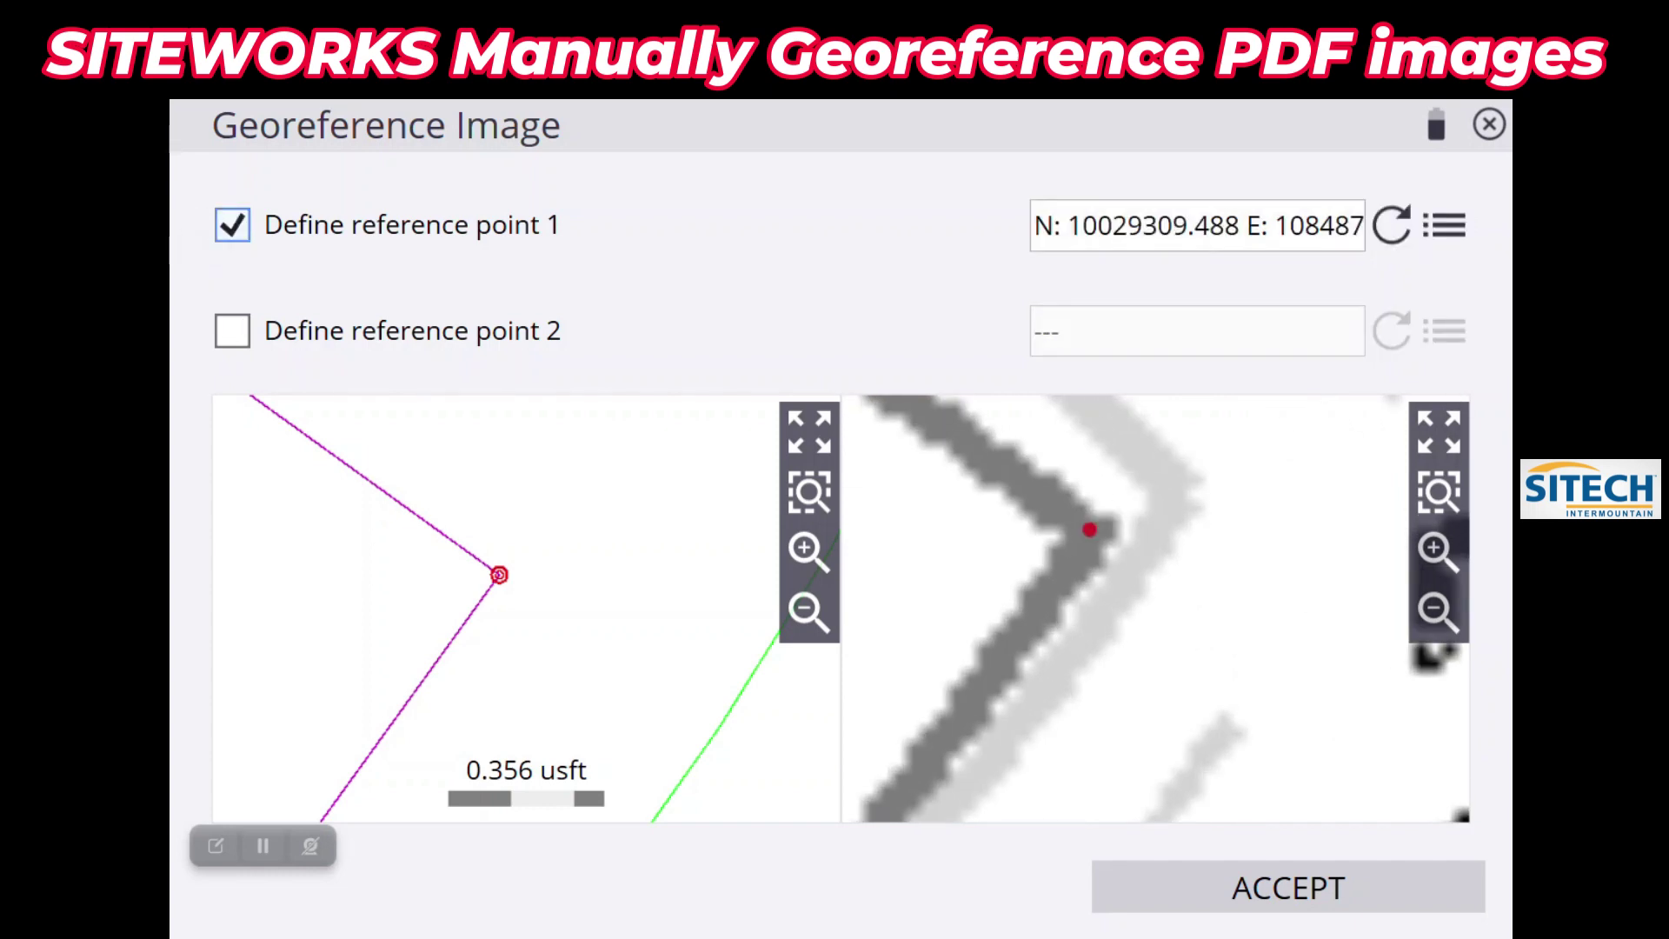
pyautogui.click(1076, 529)
# Define reference point 2 in the design map at the outermost magenta boundary corner in the northeast.
pyautogui.click(232, 331)
pyautogui.click(809, 432)
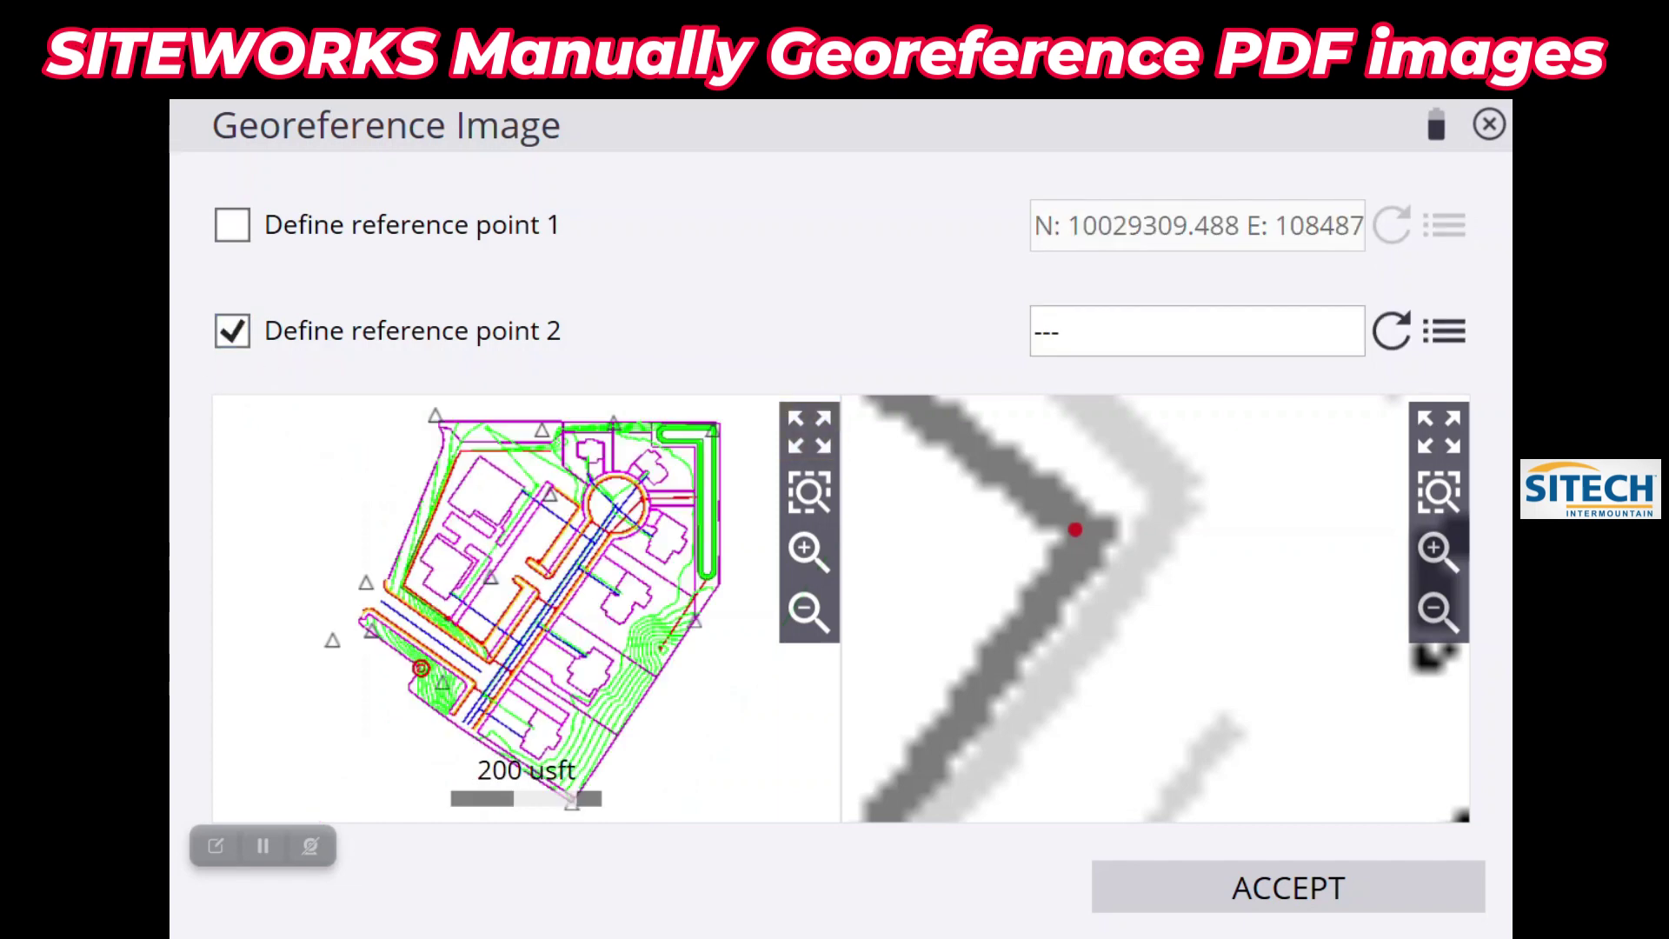
pyautogui.scroll(10, 608, 521)
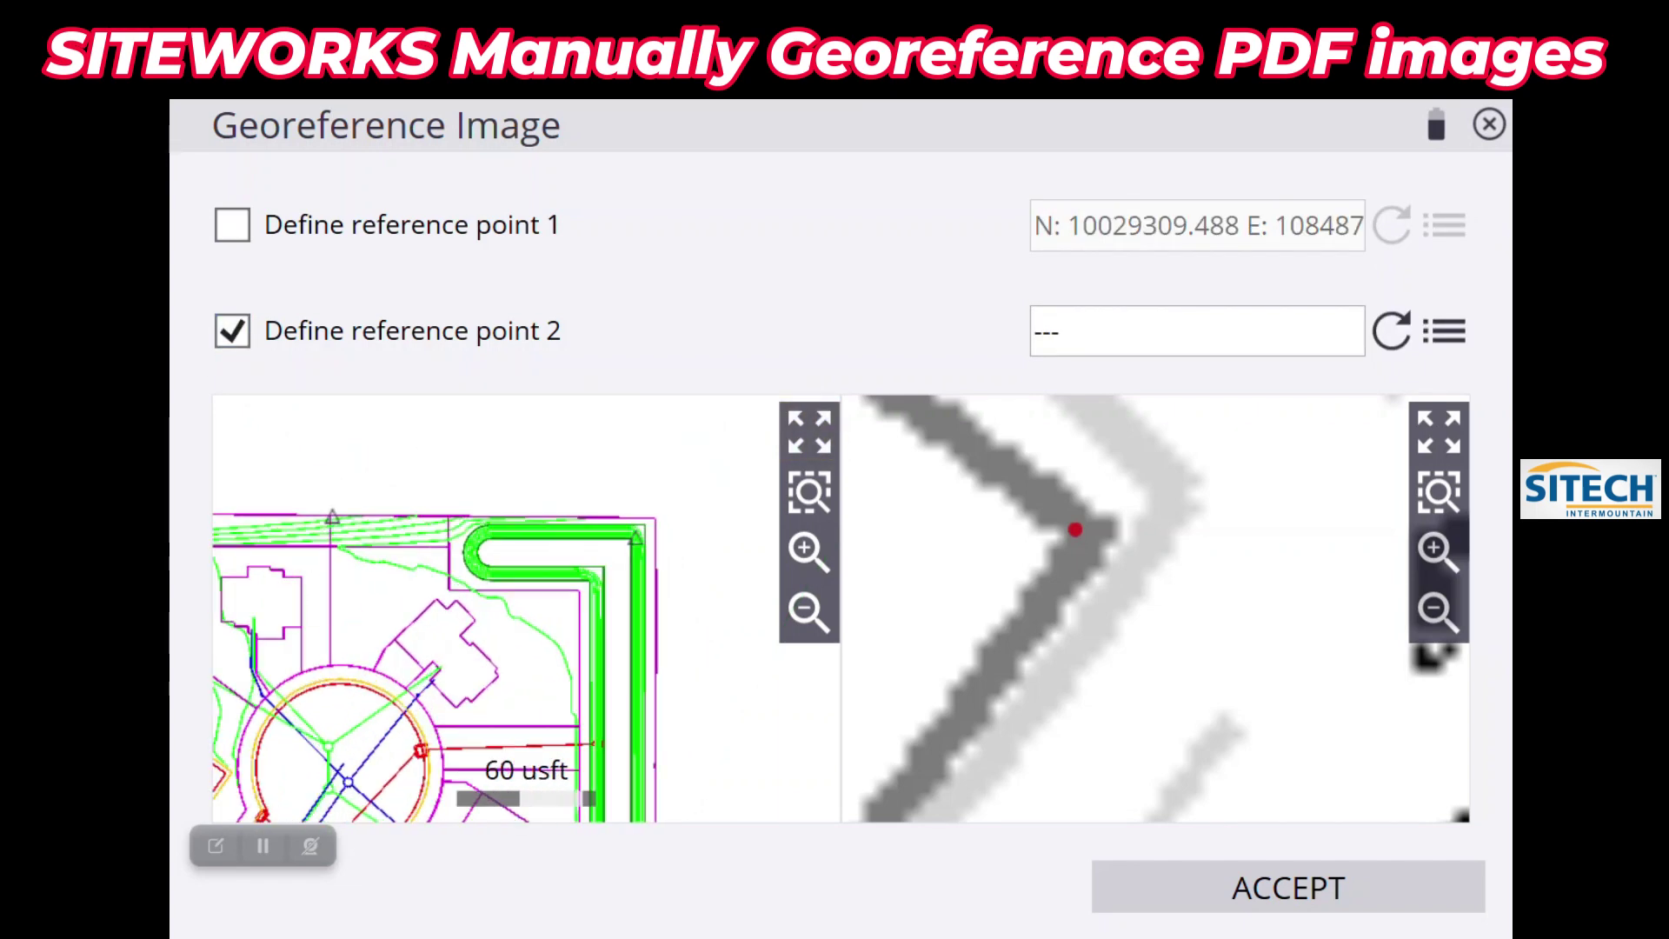
pyautogui.scroll(6, 609, 550)
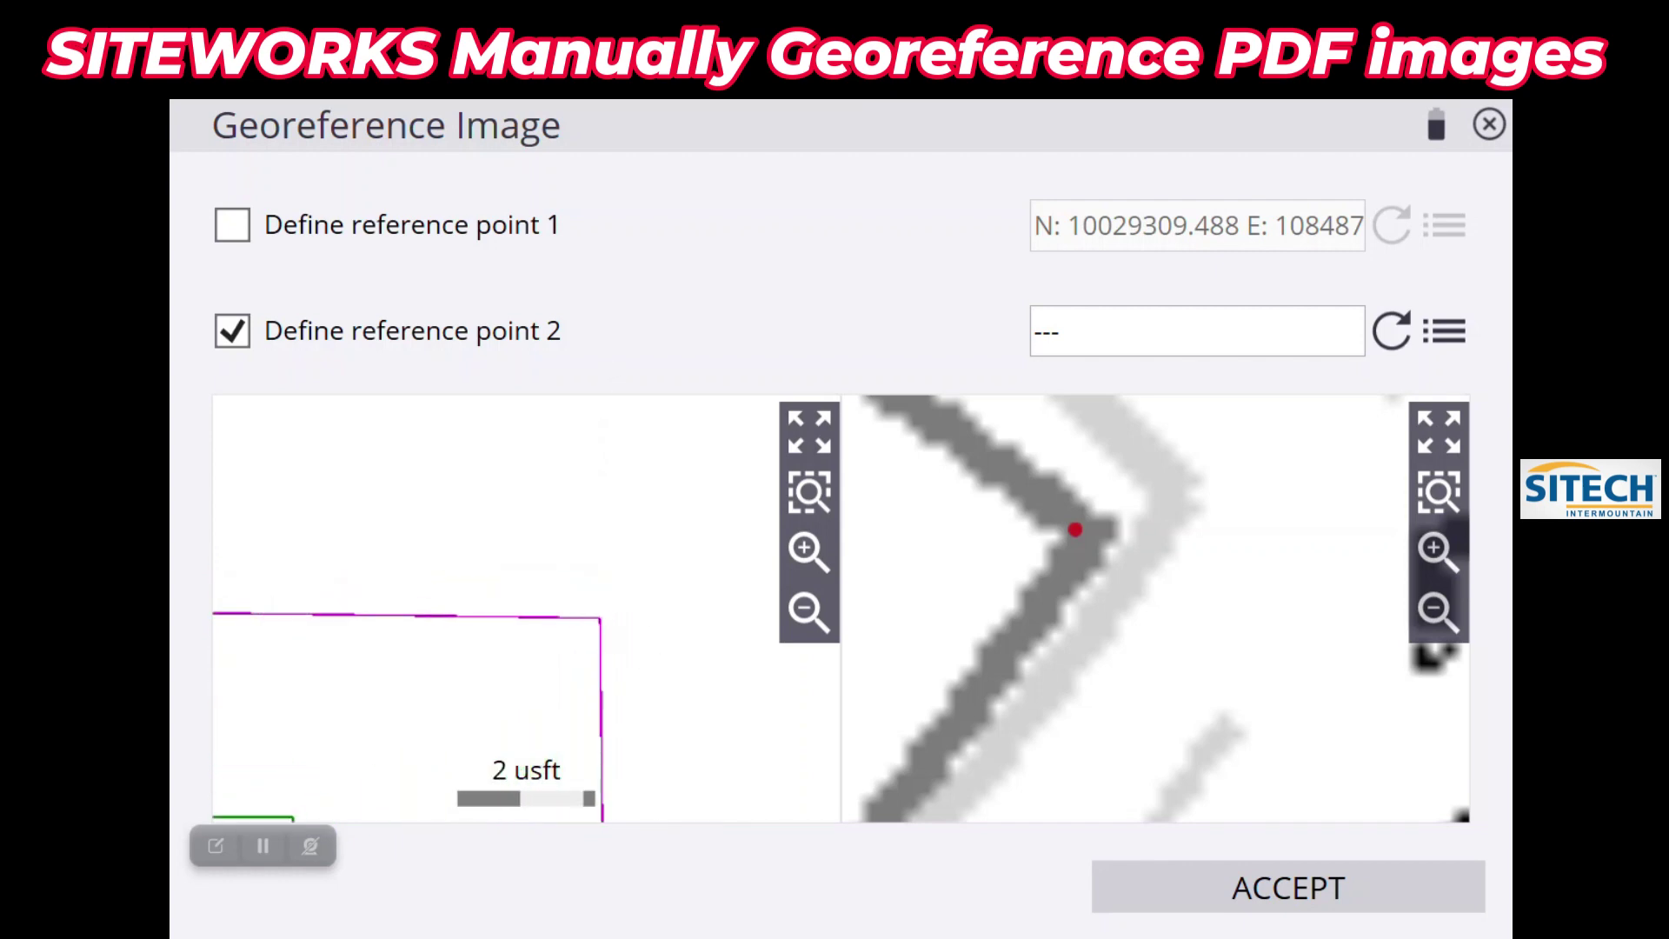
pyautogui.click(600, 617)
# Mark reference point 2 on the PDF image at the matching northeast boundary corner and accept the georeferencing.
pyautogui.scroll(-10, 1189, 415)
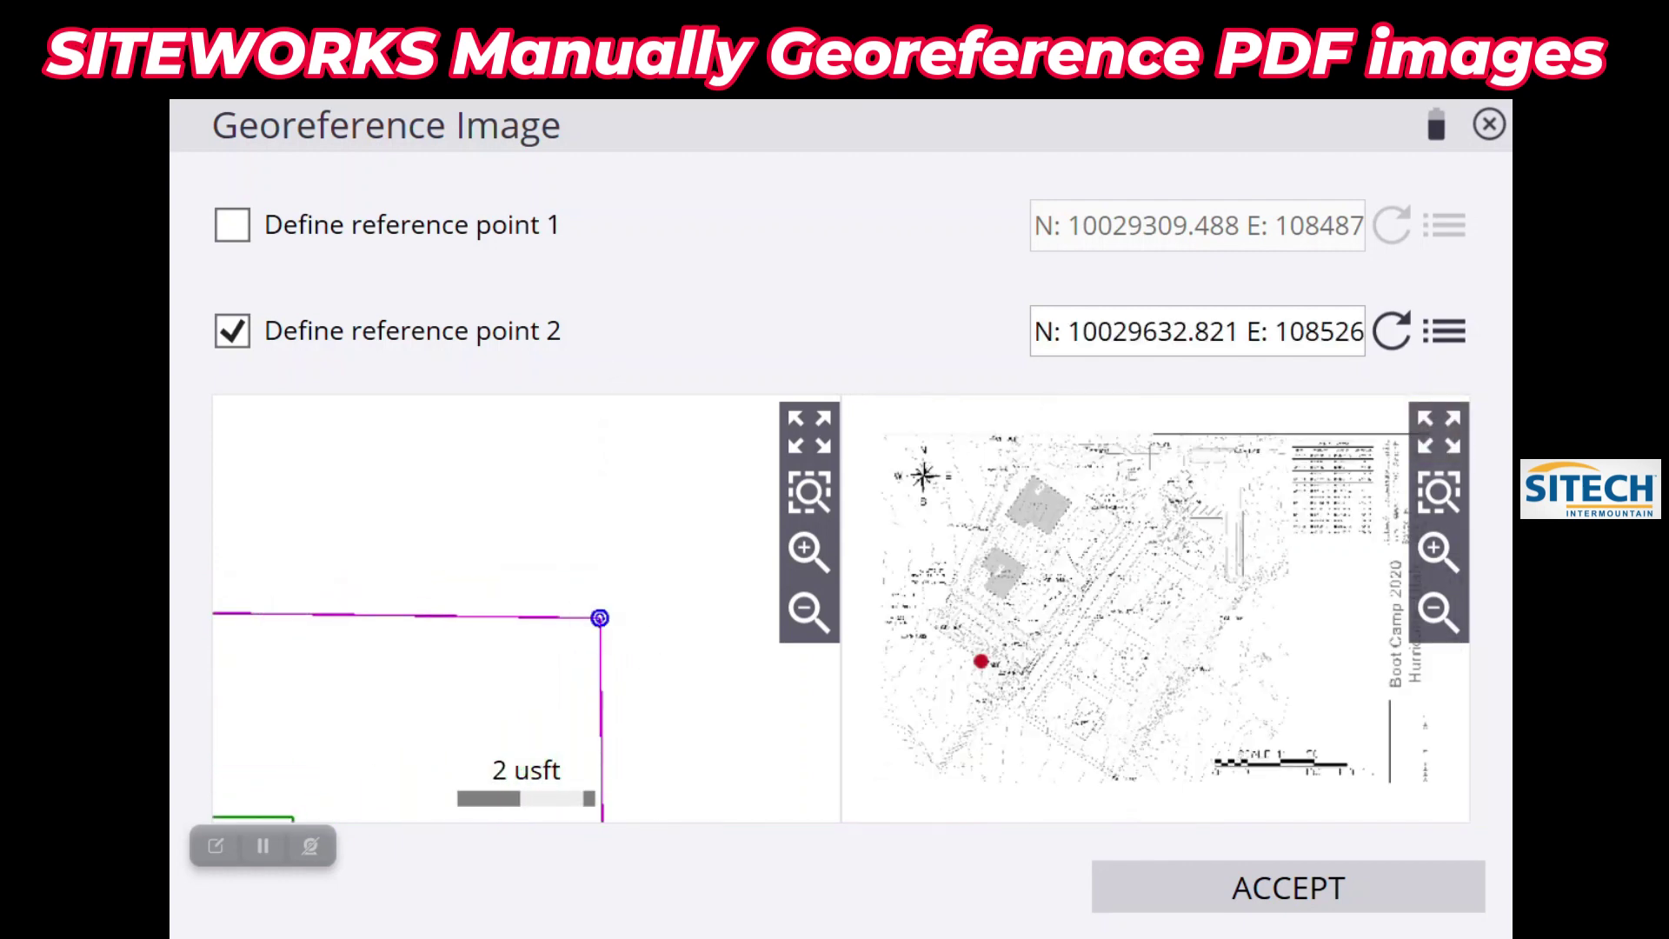
pyautogui.scroll(4, 1188, 414)
pyautogui.scroll(6, 1178, 504)
pyautogui.moveTo(1179, 505); pyautogui.dragTo(1244, 737)
pyautogui.scroll(3, 1244, 454)
pyautogui.scroll(5, 1244, 455)
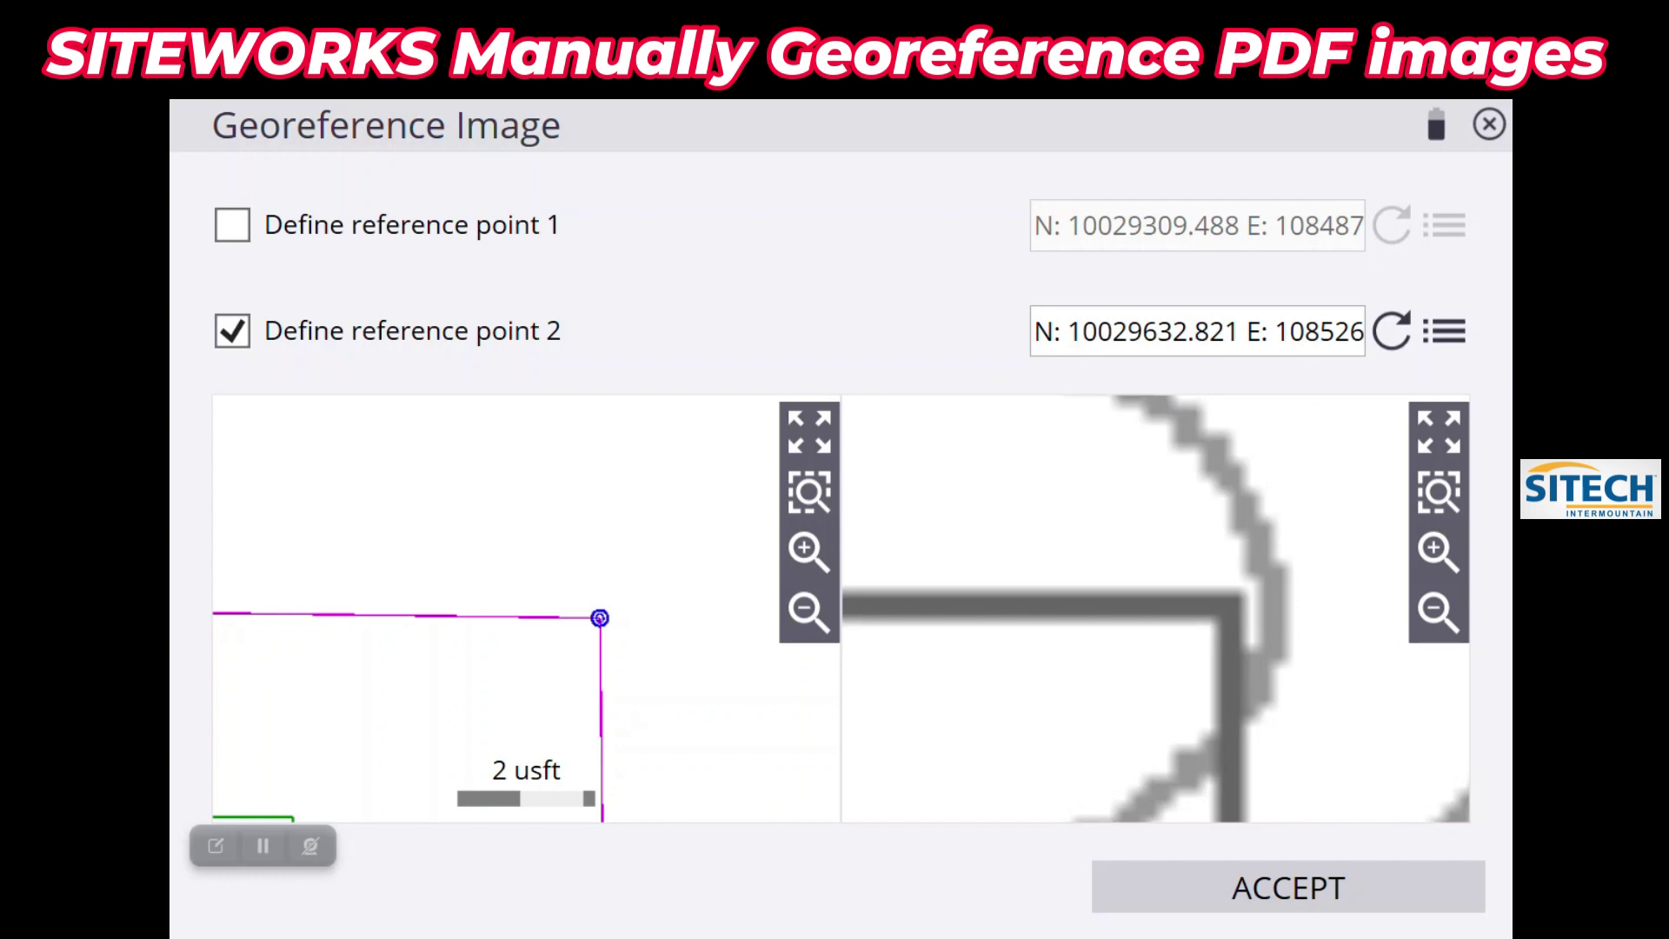
pyautogui.click(1216, 606)
pyautogui.click(1230, 622)
pyautogui.click(1230, 608)
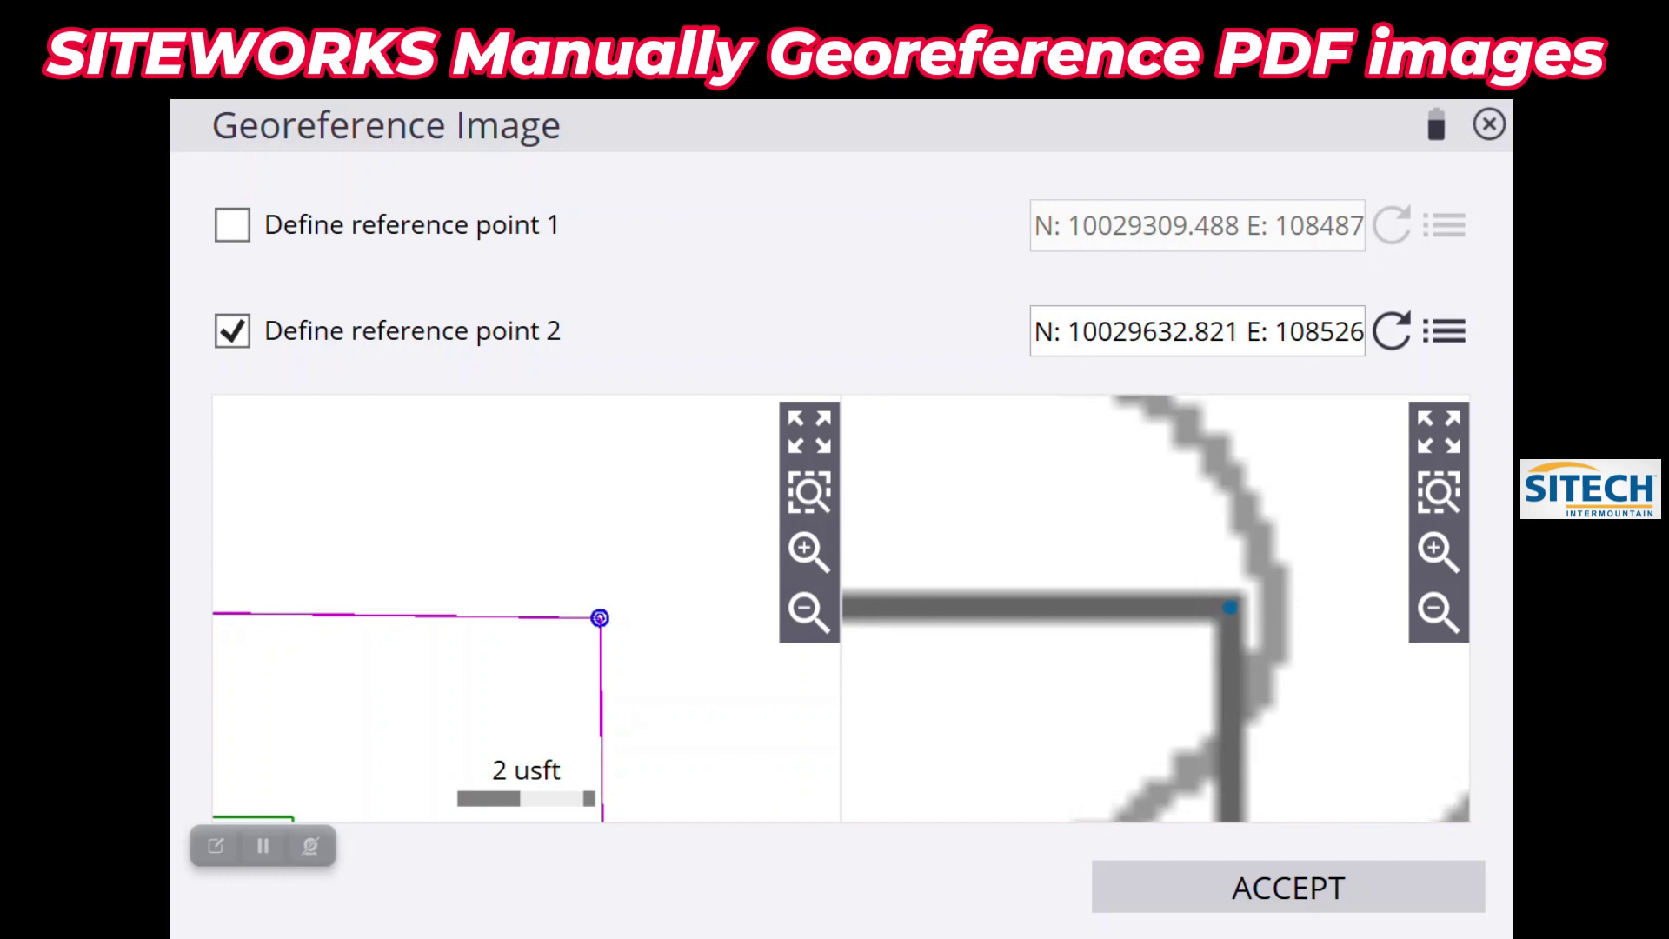
pyautogui.click(1288, 887)
pyautogui.click(1289, 887)
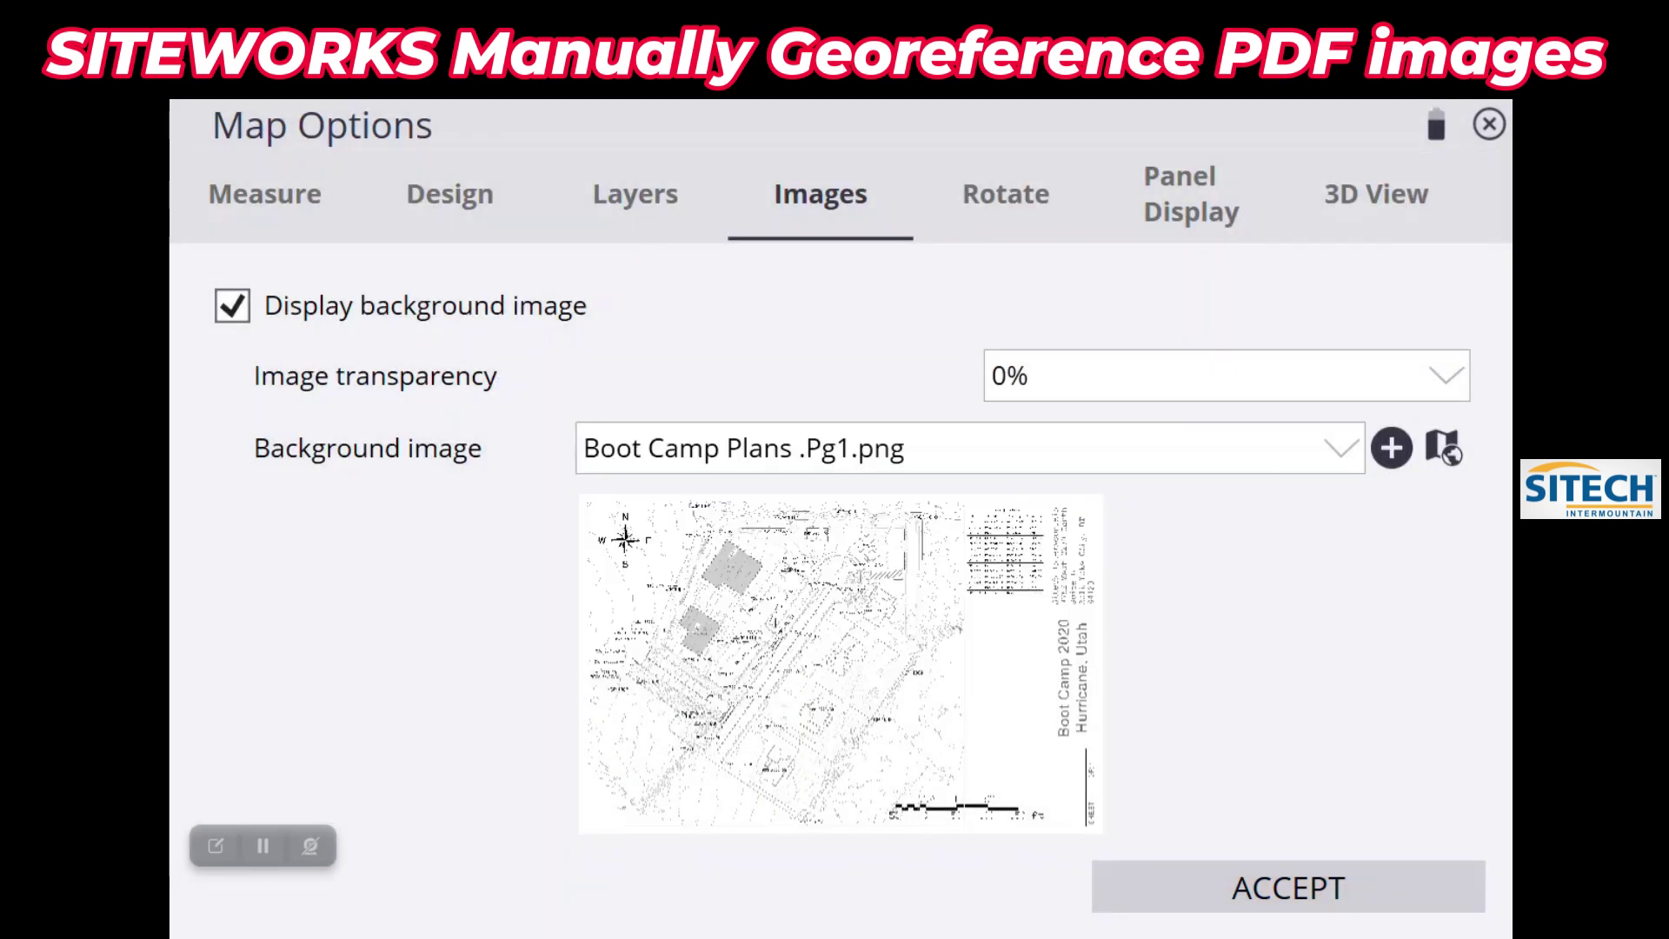